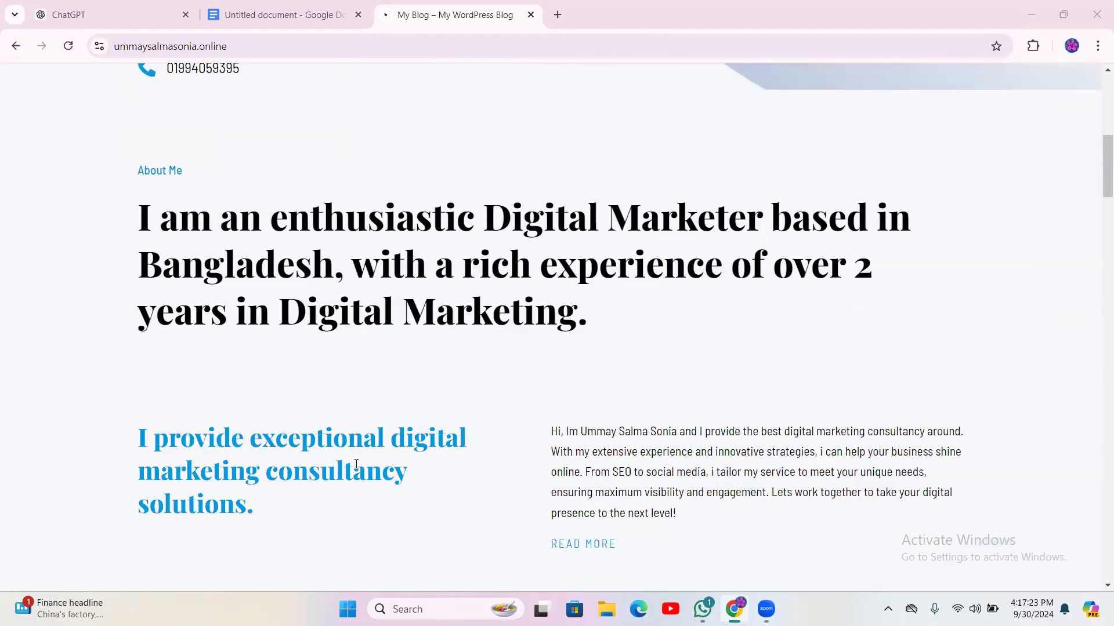
- Review the introduction paragraph and the What I Do service descriptions on the portfolio homepage, highlighting individual text blocks
scroll(659, 385, "down", 4)
triple_click(619, 249)
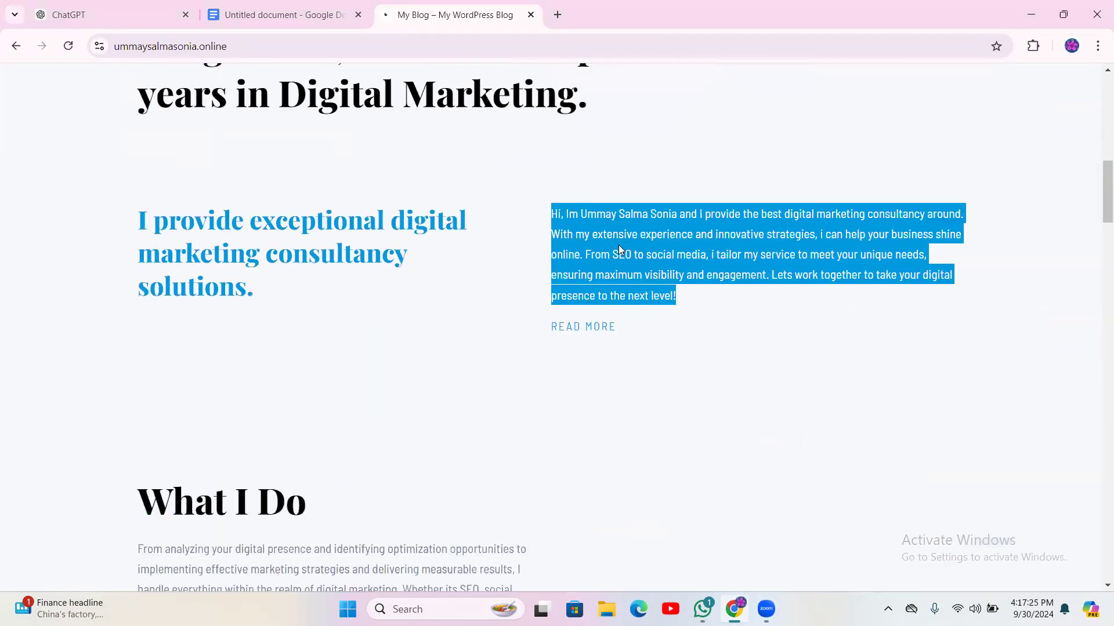
left_click(607, 248)
scroll(343, 428, "down", 4)
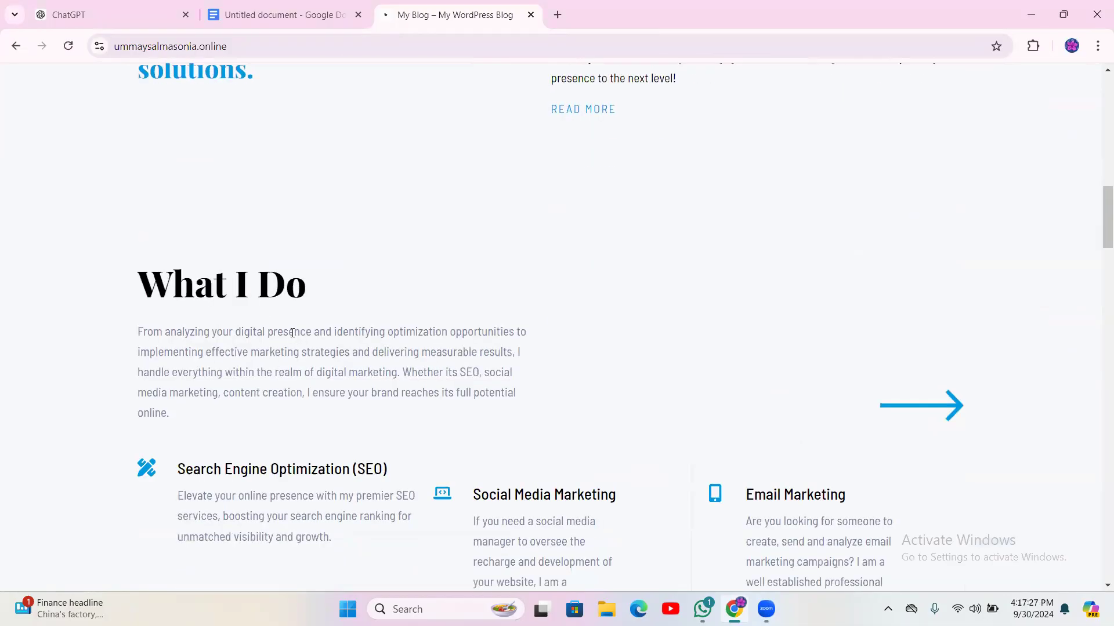
triple_click(207, 282)
left_click(342, 364)
scroll(325, 441, "down", 5)
triple_click(213, 236)
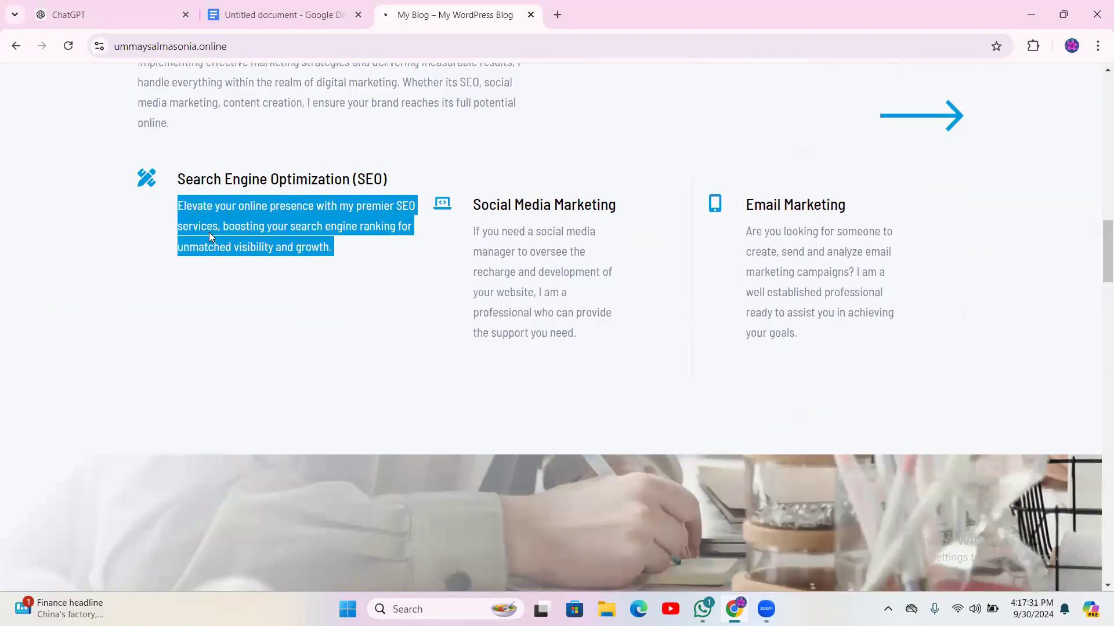
triple_click(535, 293)
triple_click(824, 283)
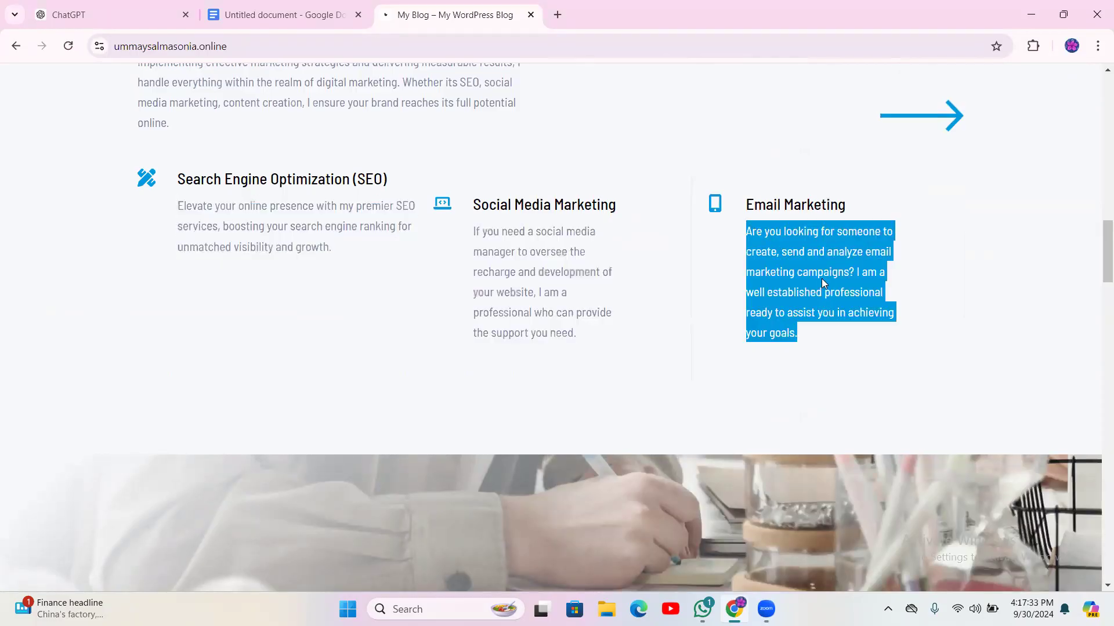
left_click(812, 282)
- Look through the Skills, My Experience and portfolio image sections of the homepage and return to its beginning
scroll(698, 364, "down", 10)
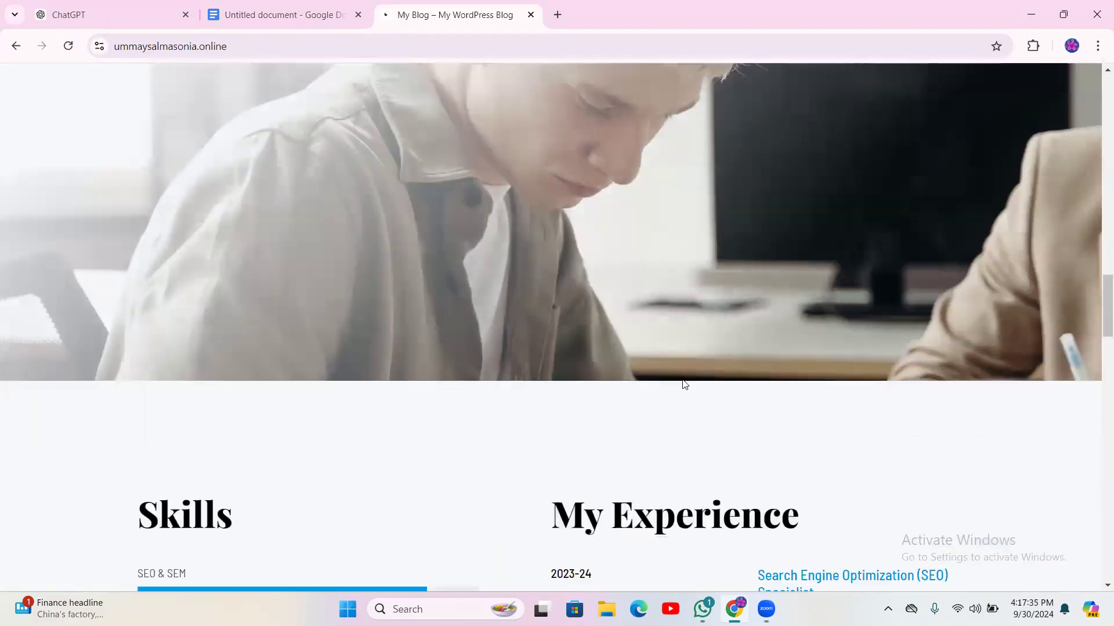
scroll(696, 386, "down", 10)
scroll(698, 385, "up", 6)
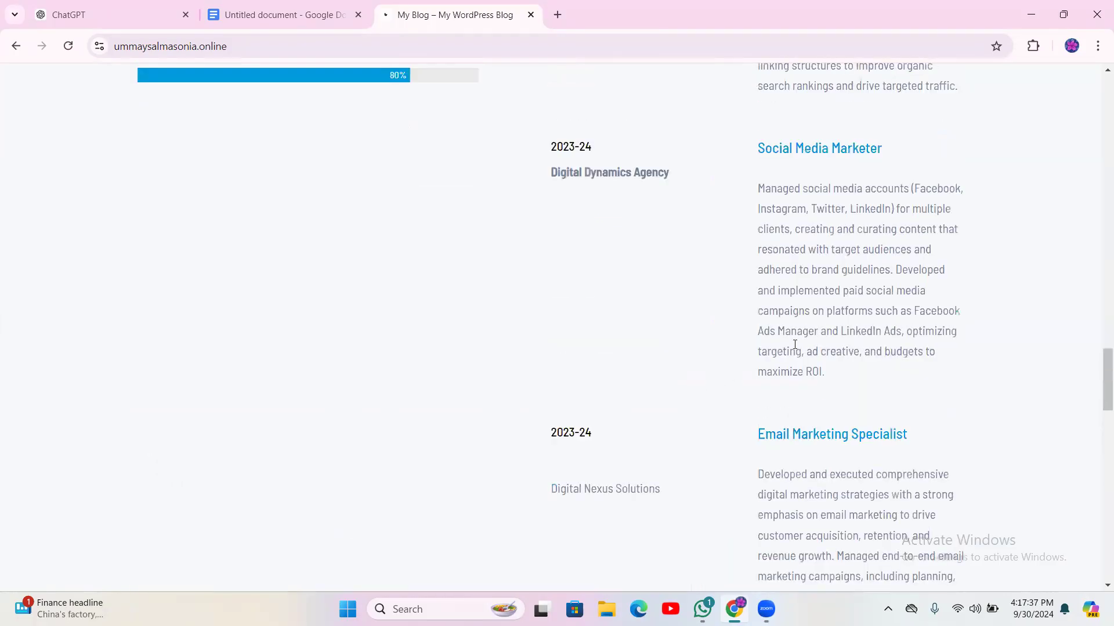
scroll(660, 381, "down", 12)
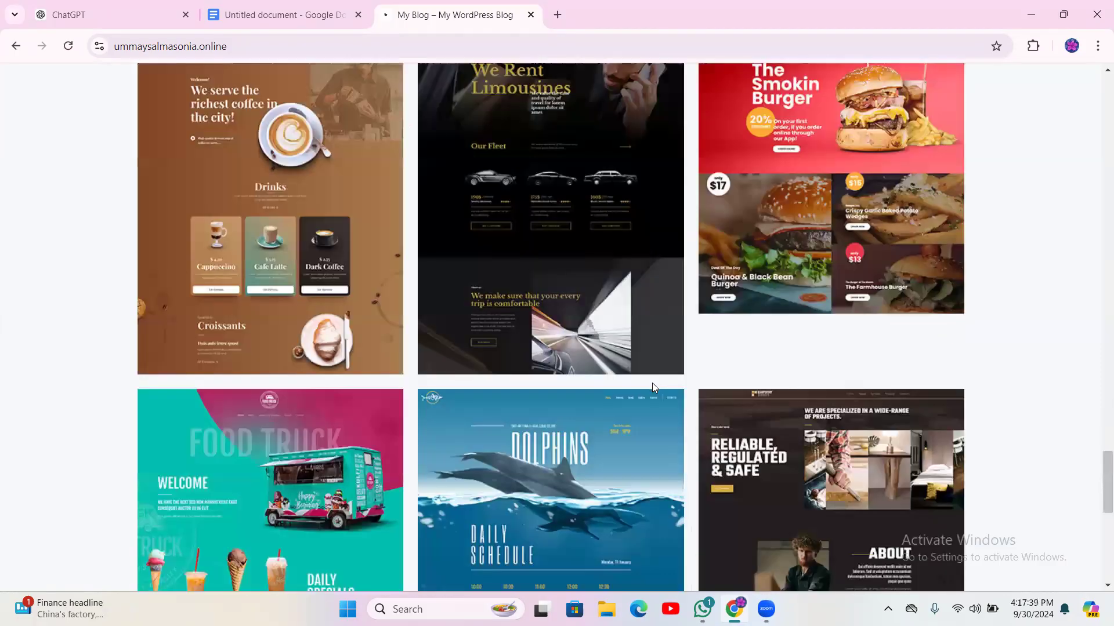
scroll(651, 389, "down", 8)
scroll(638, 383, "up", 7)
scroll(617, 354, "up", 20)
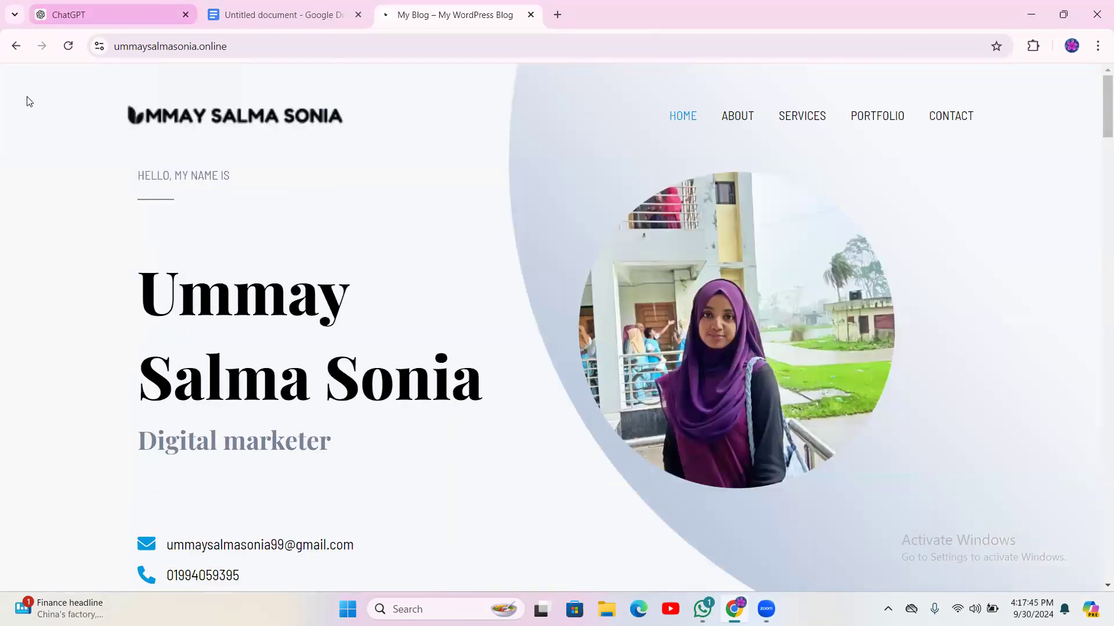
- Check the ChatGPT page and the Google Docs document with the website prompts, and return to the portfolio site
left_click(96, 16)
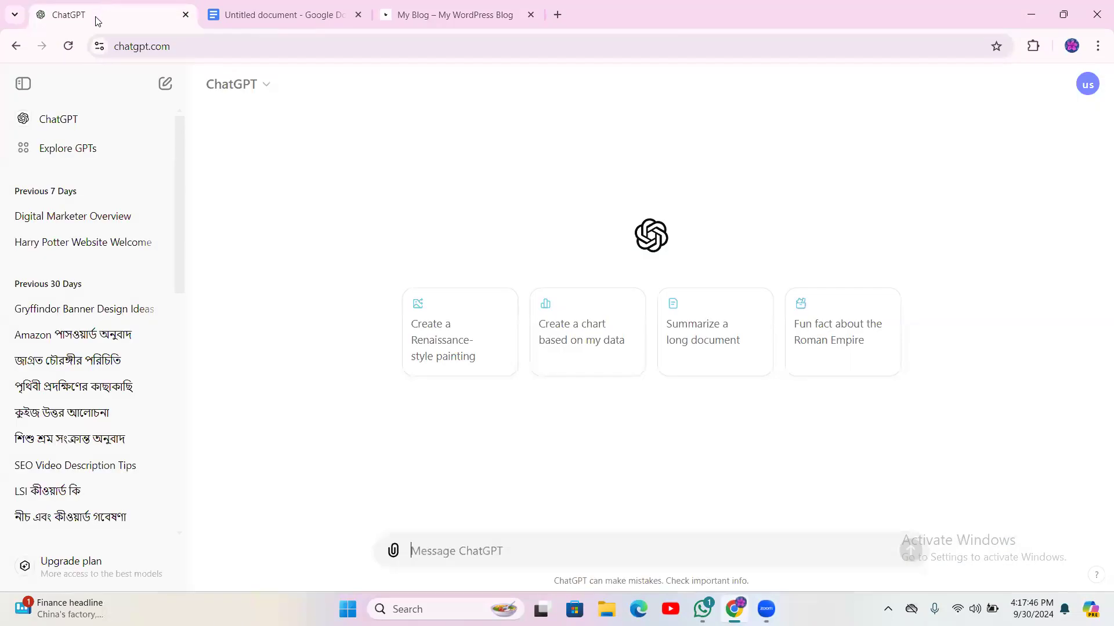
left_click(283, 7)
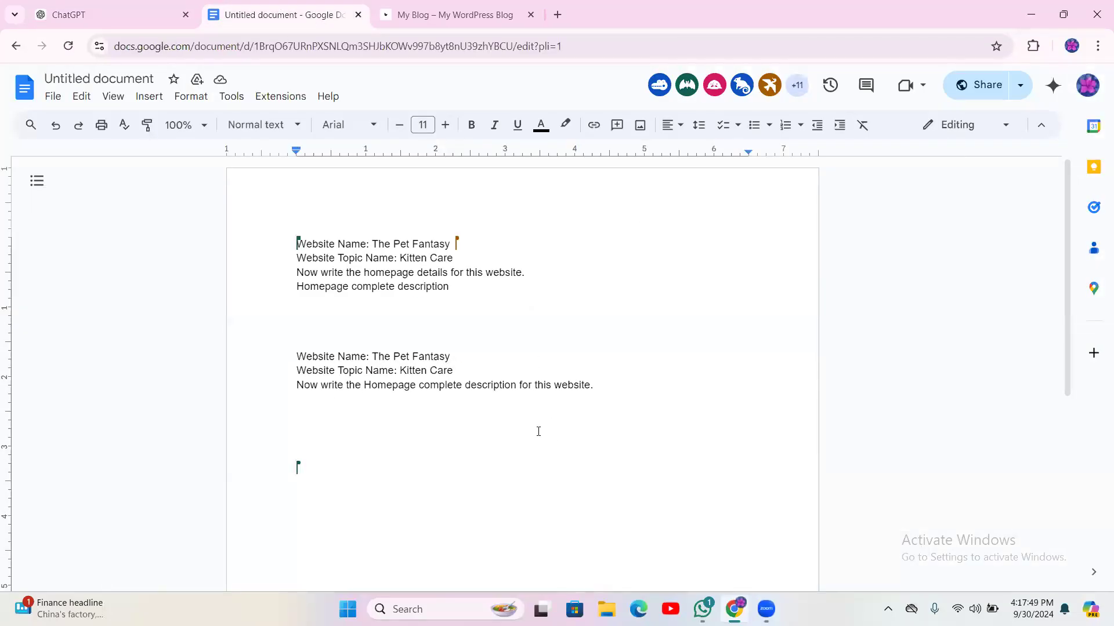
left_click(447, 15)
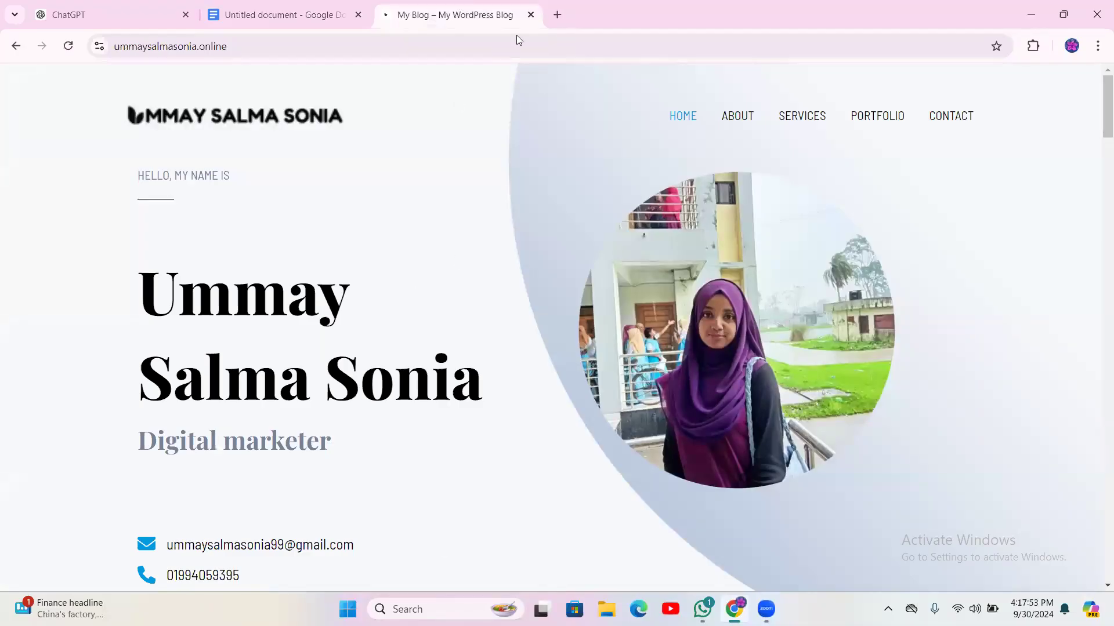
- Open thepetfantasy.com in a new tab and look over its homepage introduction and All Kitten Care Tips articles
left_click(557, 14)
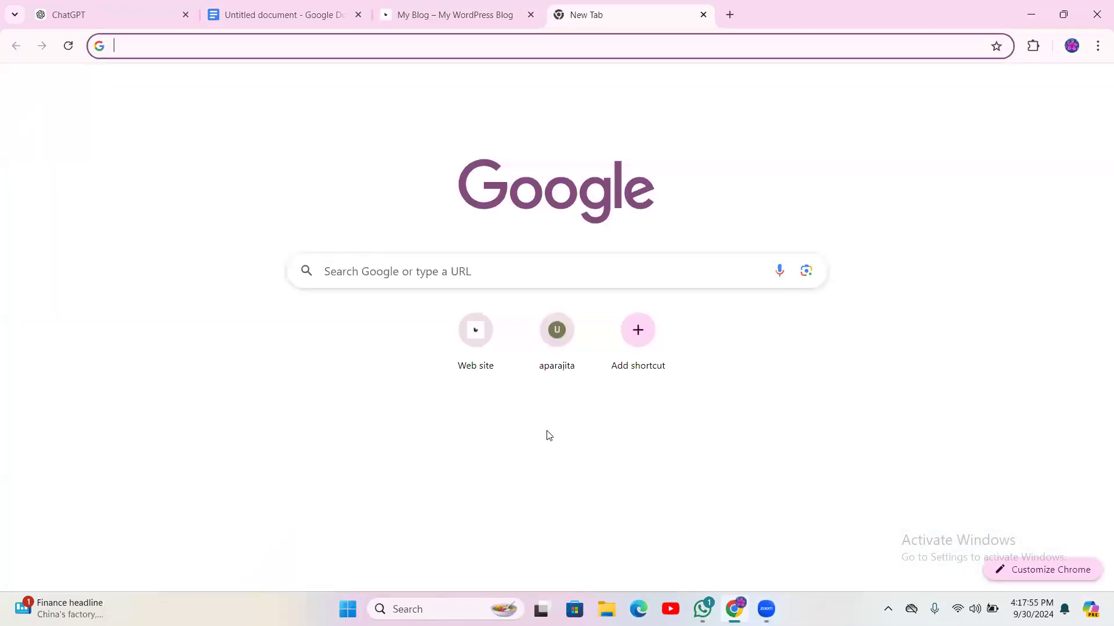
type("the")
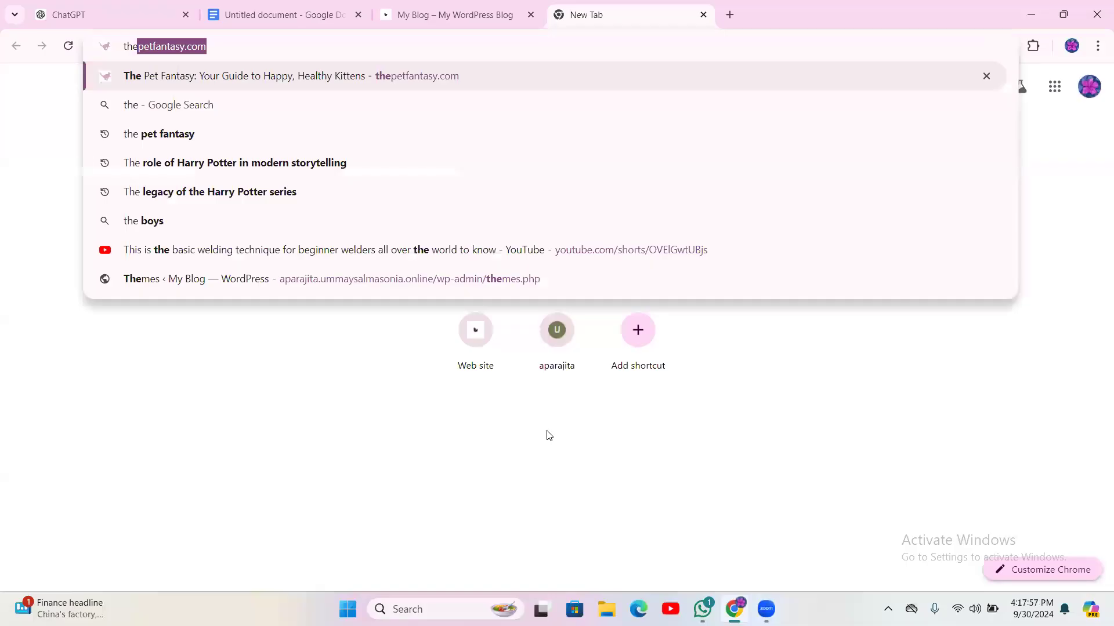
key("Return")
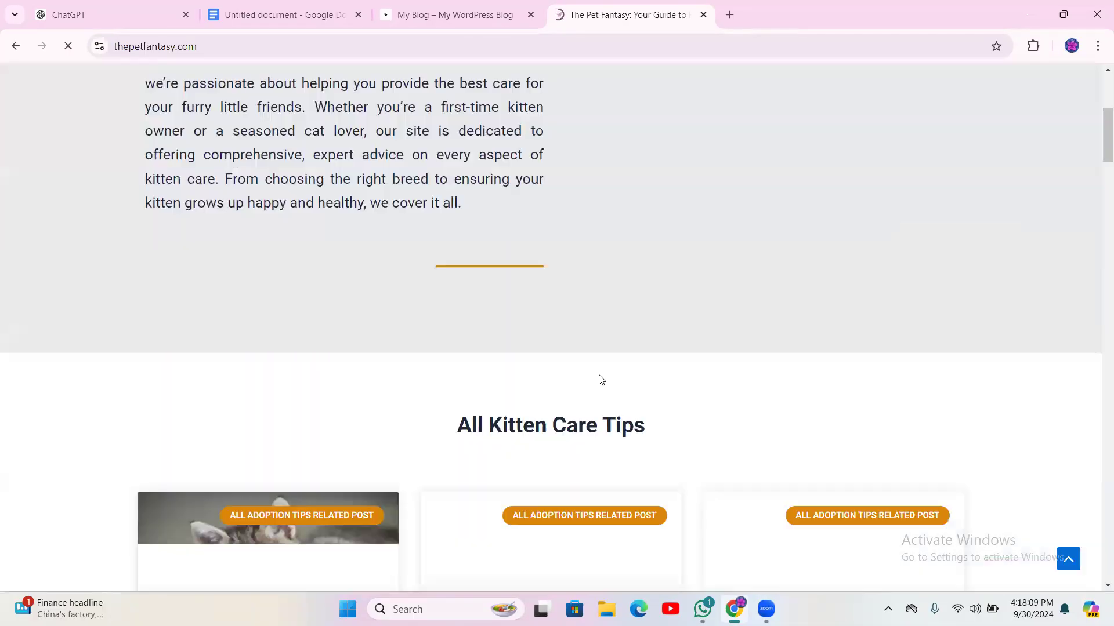
scroll(578, 376, "down", 12)
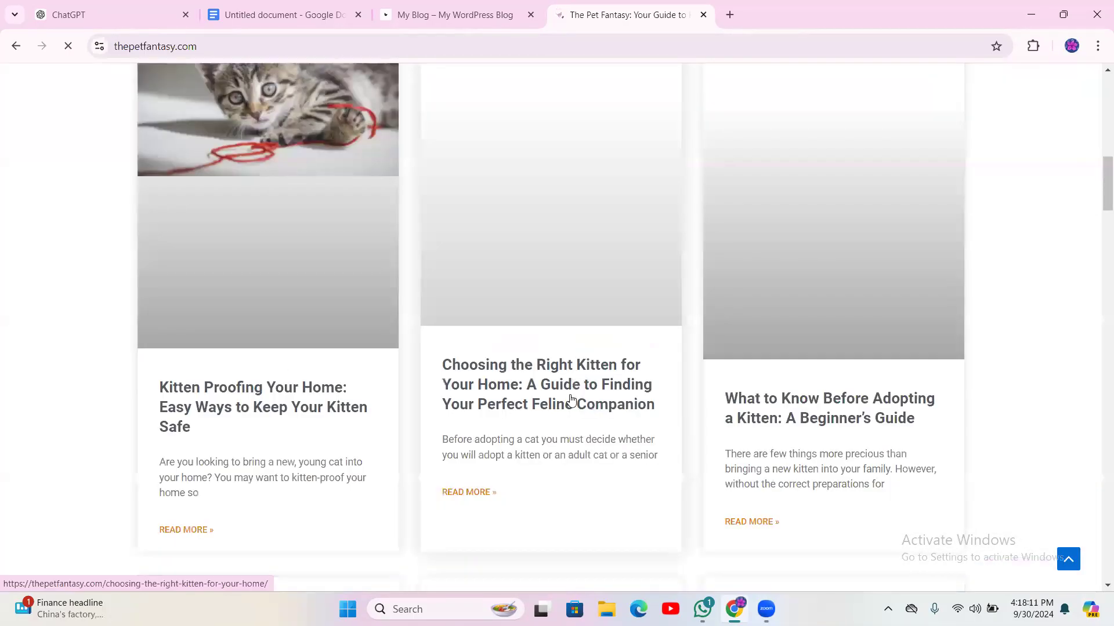
scroll(571, 396, "up", 5)
scroll(702, 229, "up", 2)
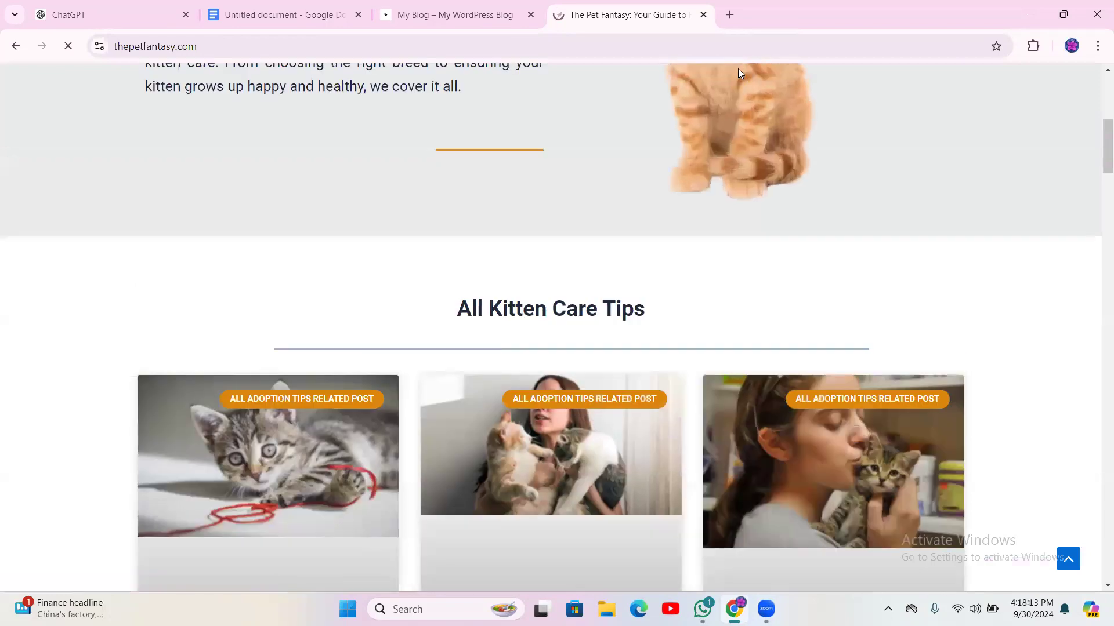
- Close the Pet Fantasy site and load agricarehub.com in a new browser tab
left_click(732, 15)
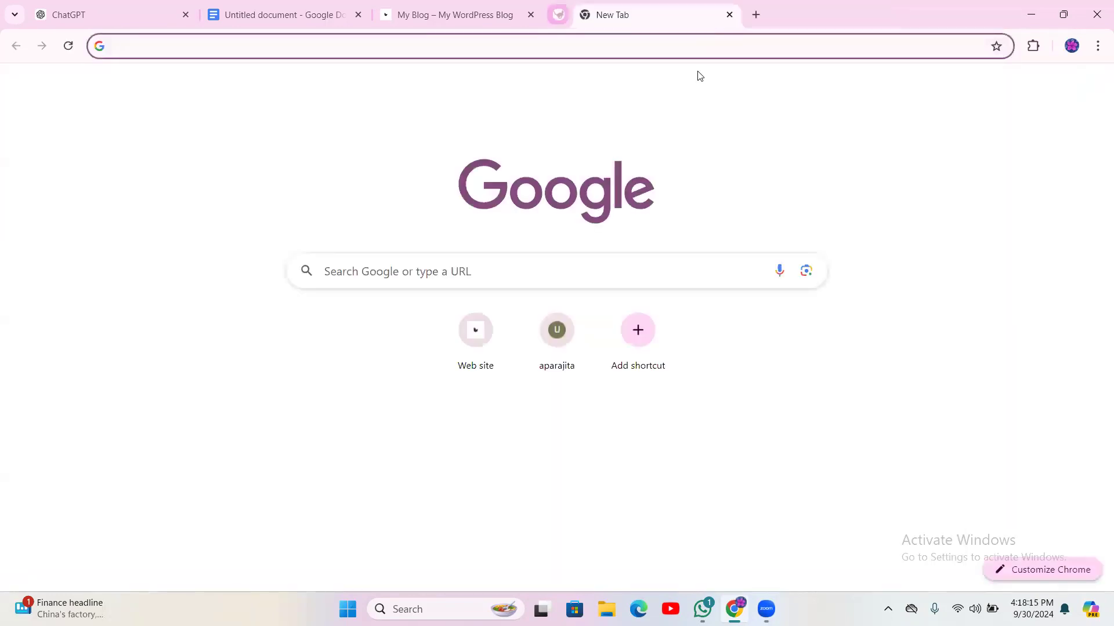
type("agricarehun")
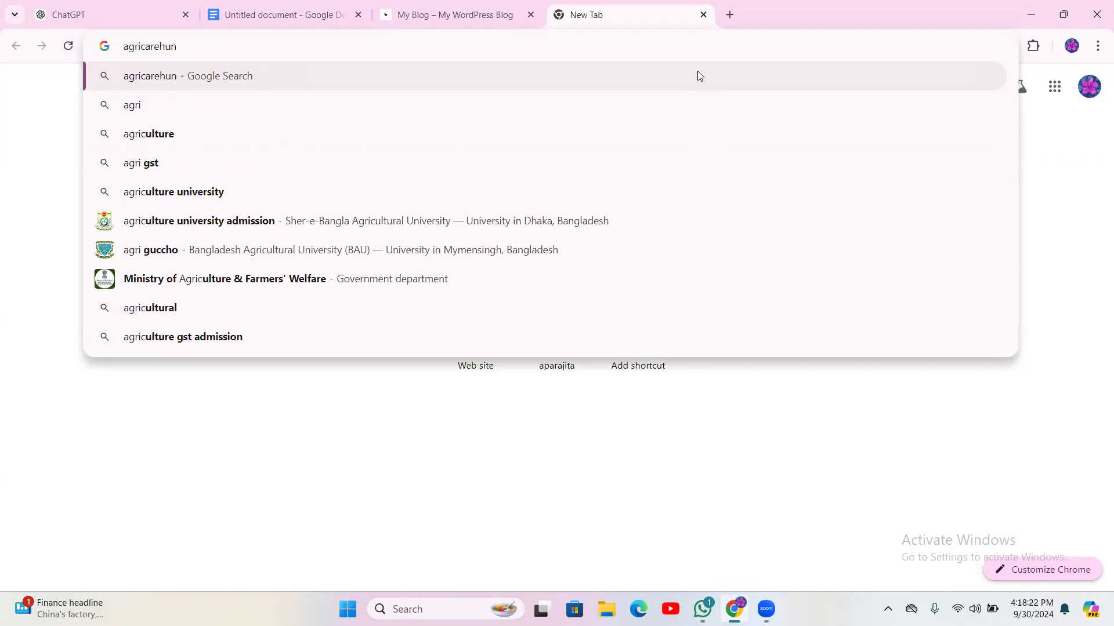
key("BackSpace")
type("b.")
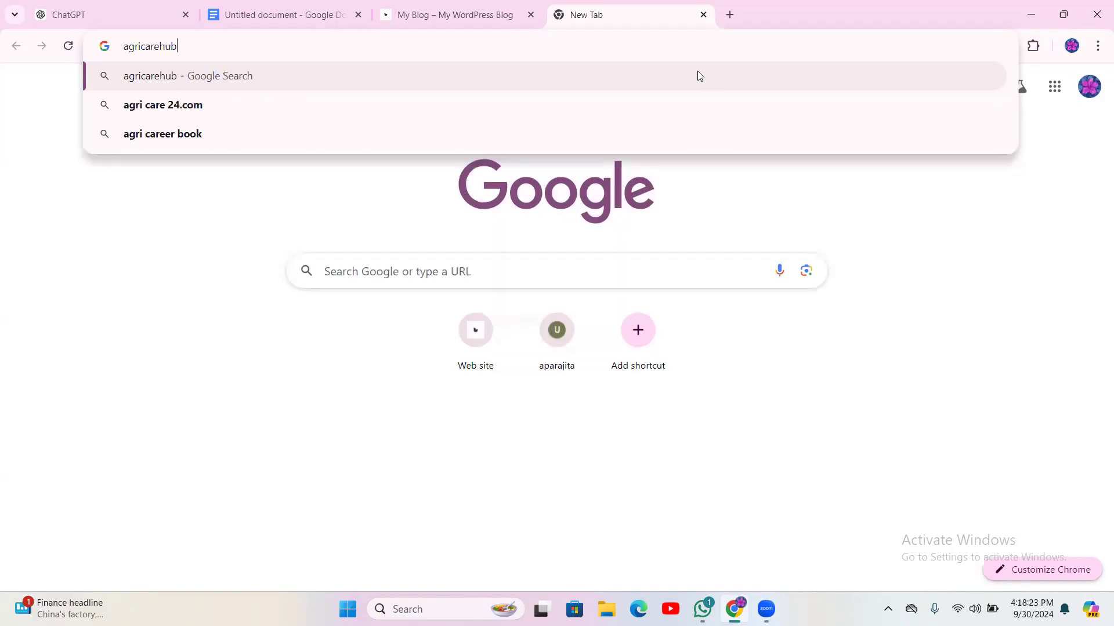
type("com")
key("Return")
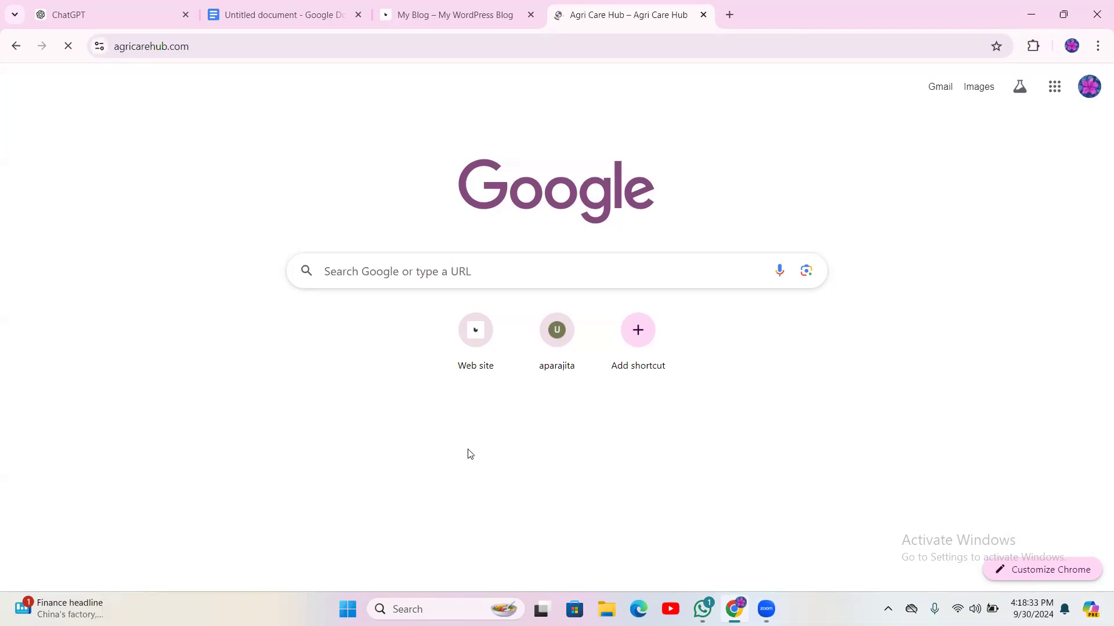
- Examine the Agri Care Hub homepage from the banner through the Latest Articles to the customer testimonials
scroll(552, 394, "down", 5)
scroll(555, 394, "up", 6)
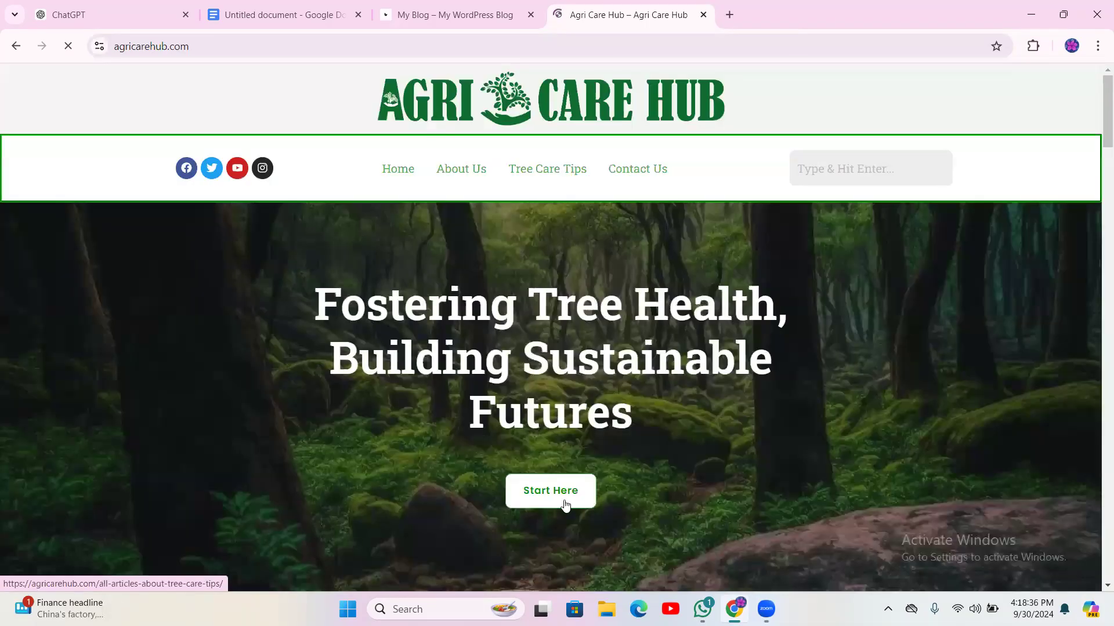
scroll(702, 402, "down", 4)
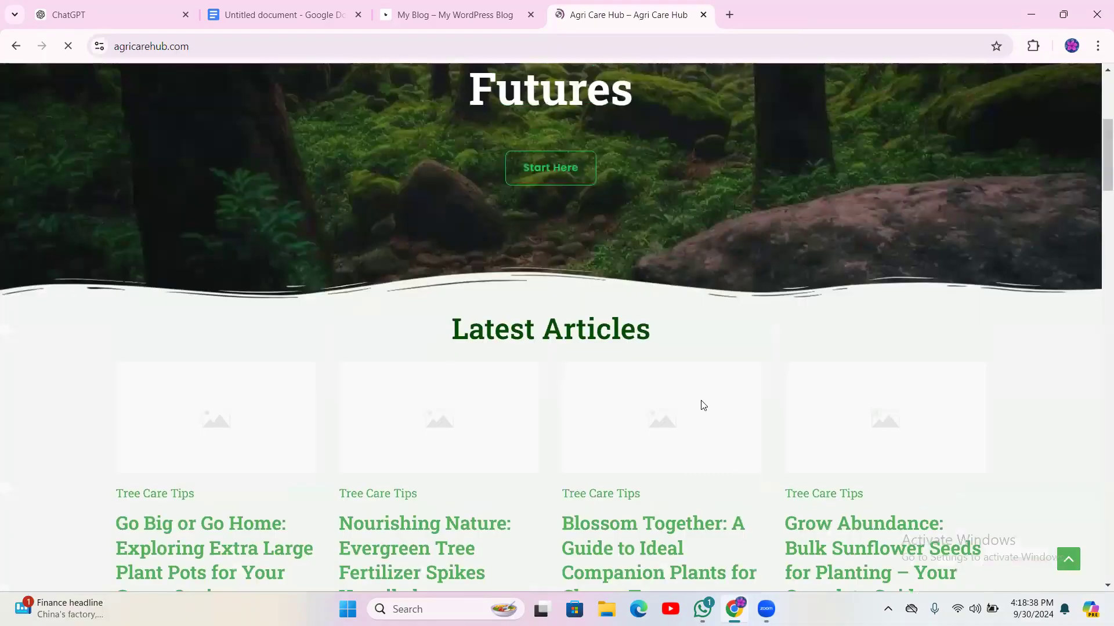
scroll(702, 405, "down", 18)
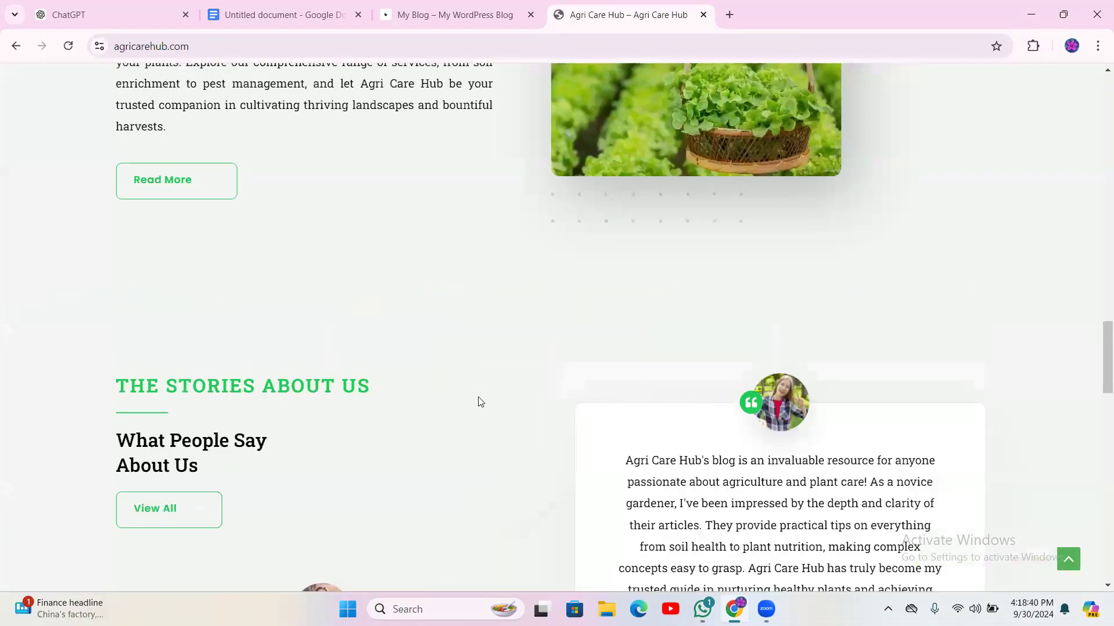
scroll(480, 402, "down", 5)
scroll(490, 399, "up", 1)
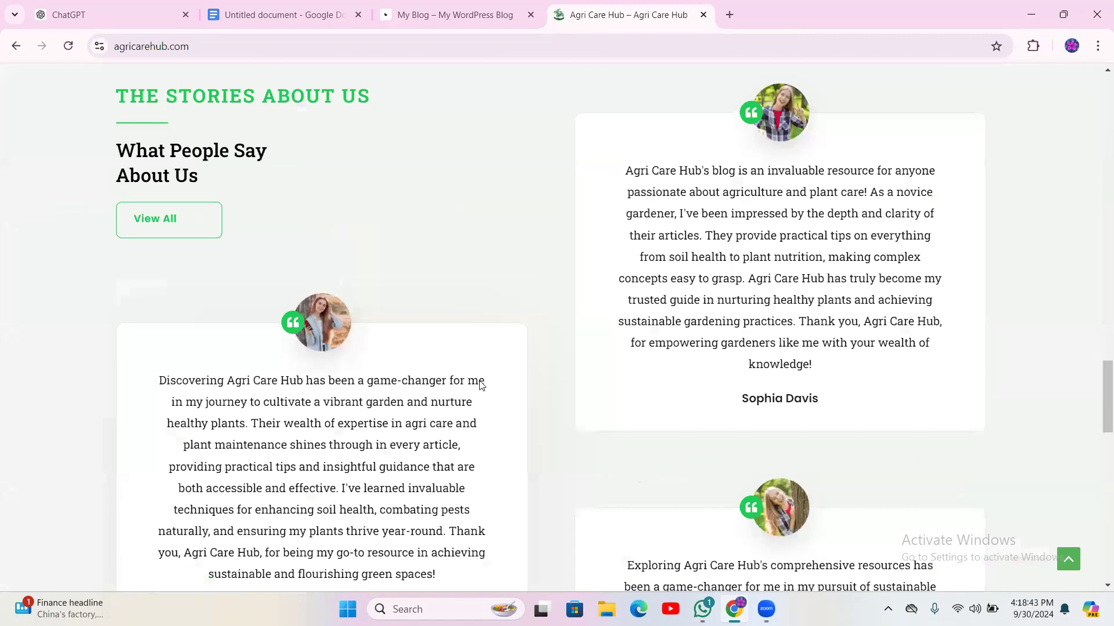
scroll(461, 399, "down", 5)
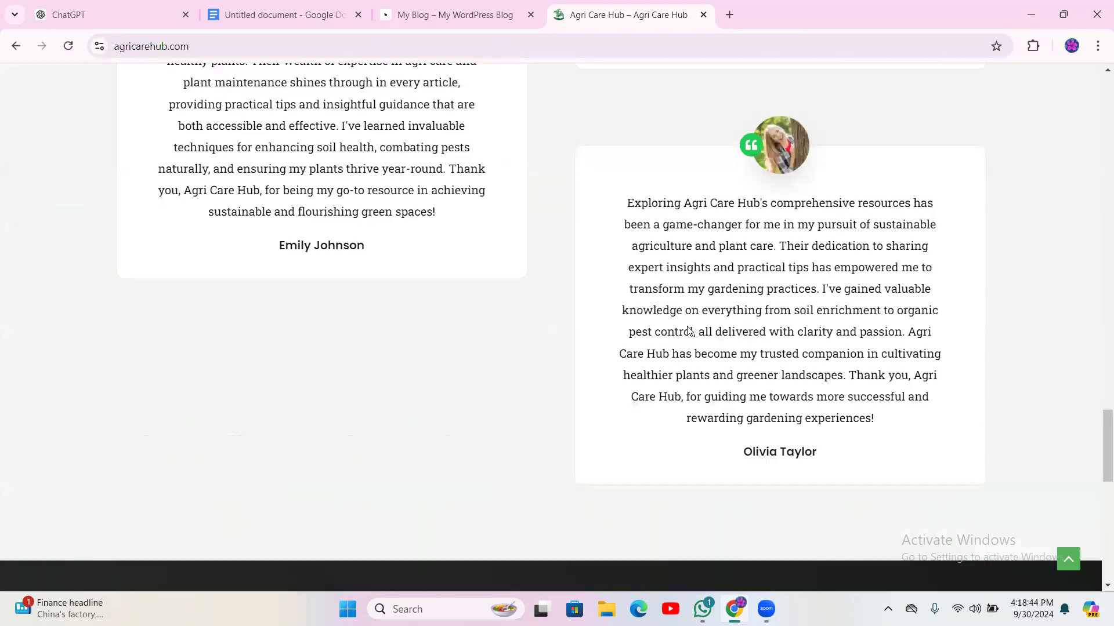
- Return to the portfolio site and highlight the introduction paragraph beside the consultancy solutions heading
key("ctrl+shift+Tab")
scroll(585, 402, "down", 5)
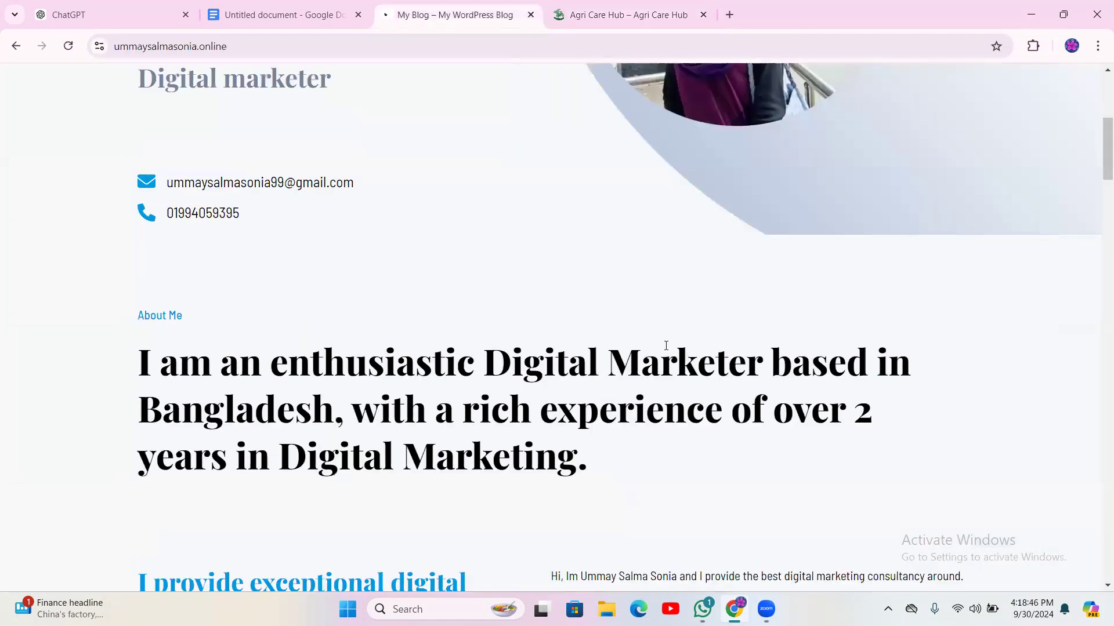
scroll(641, 321, "down", 4)
triple_click(641, 323)
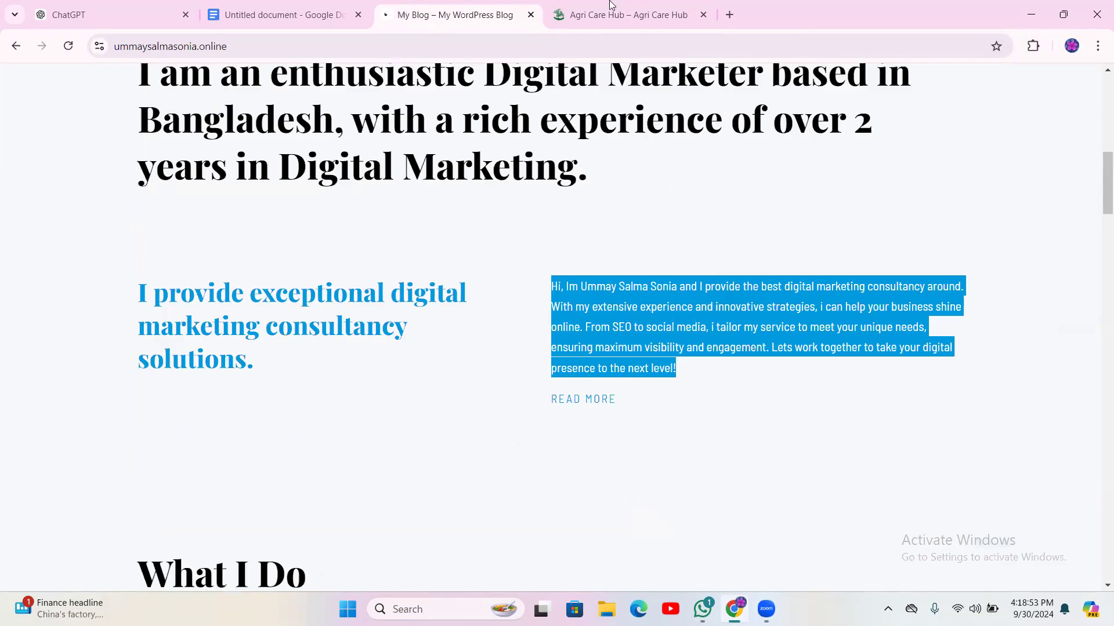
- Switch to the Agri Care Hub site and examine its newsletter subscription section and footer text
key("ctrl+Tab")
scroll(651, 381, "down", 5)
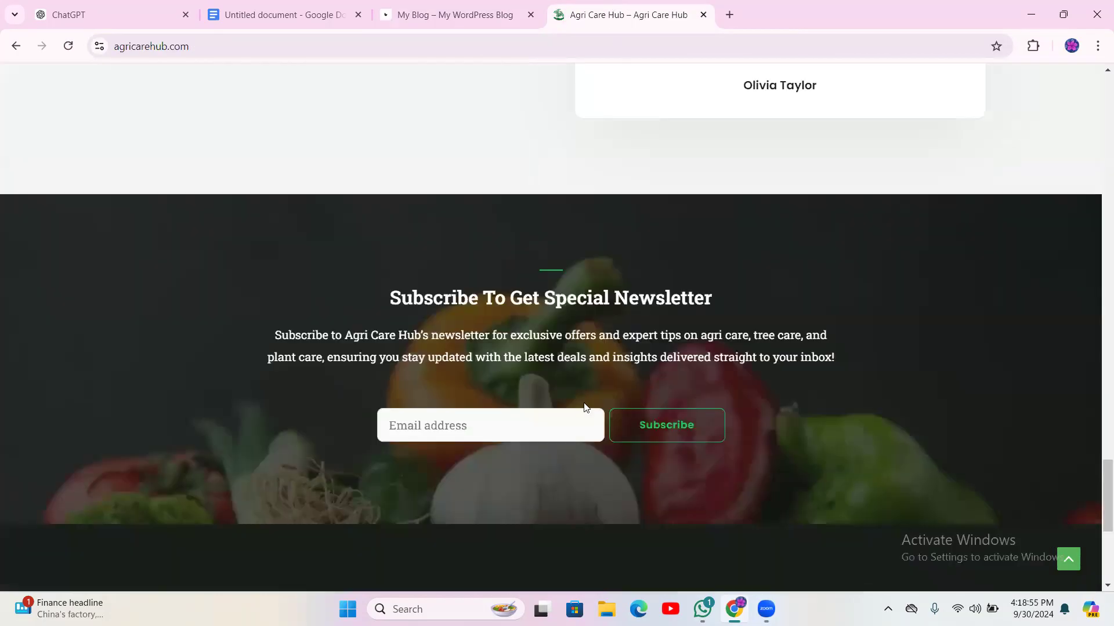
scroll(584, 406, "down", 1)
scroll(465, 313, "down", 4)
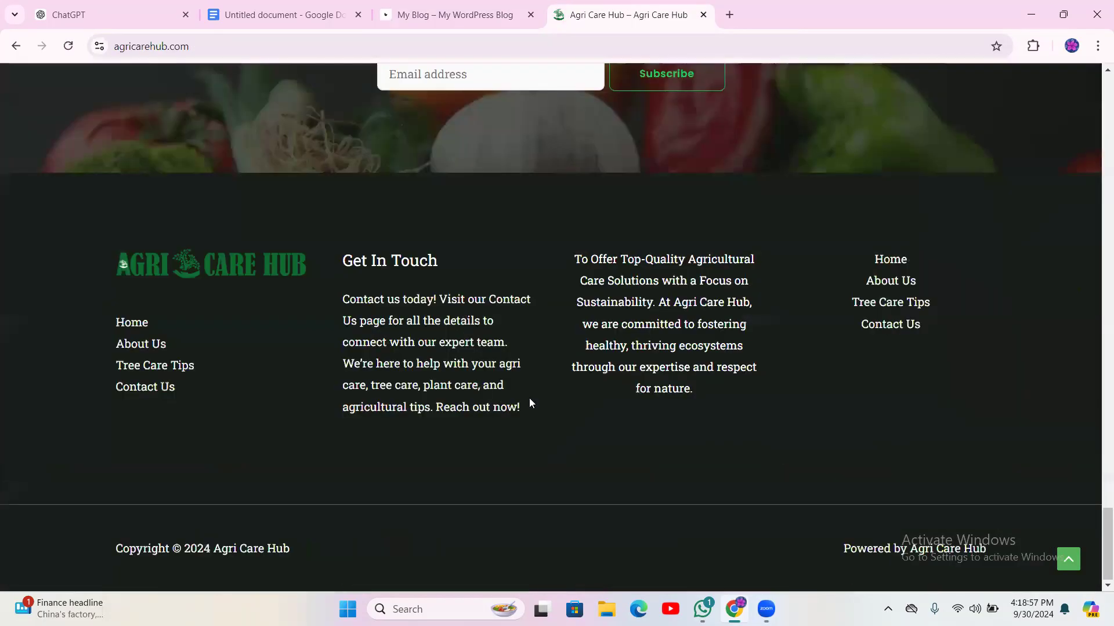
scroll(529, 398, "up", 12)
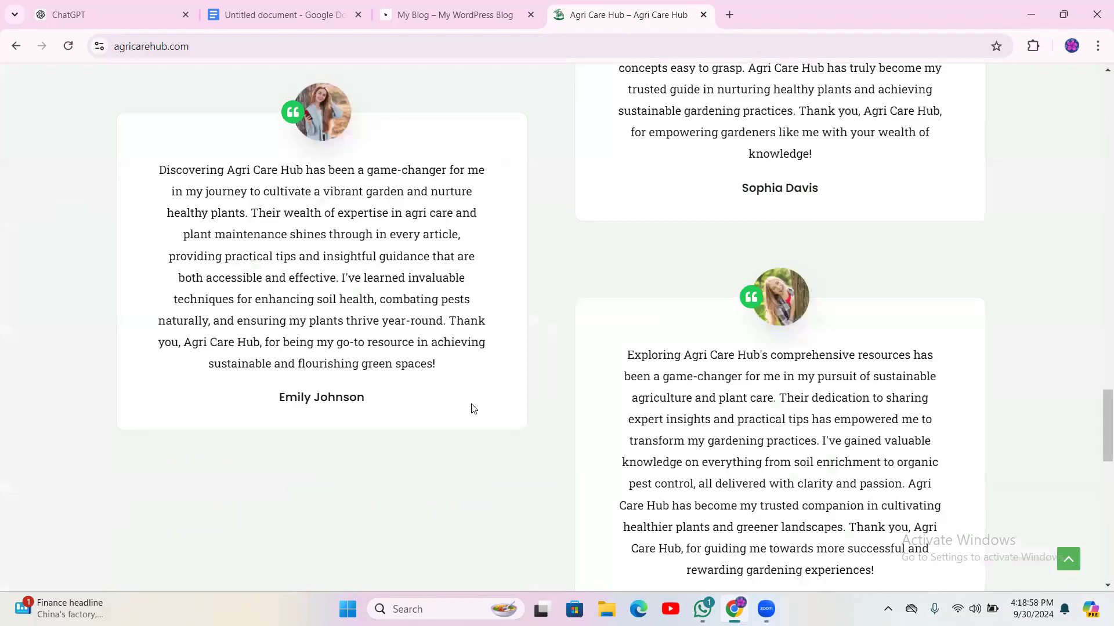
- Consult the Google Docs prompts, and review the Agri Care Hub homepage from its banner down to the Our Story section
left_click(295, 7)
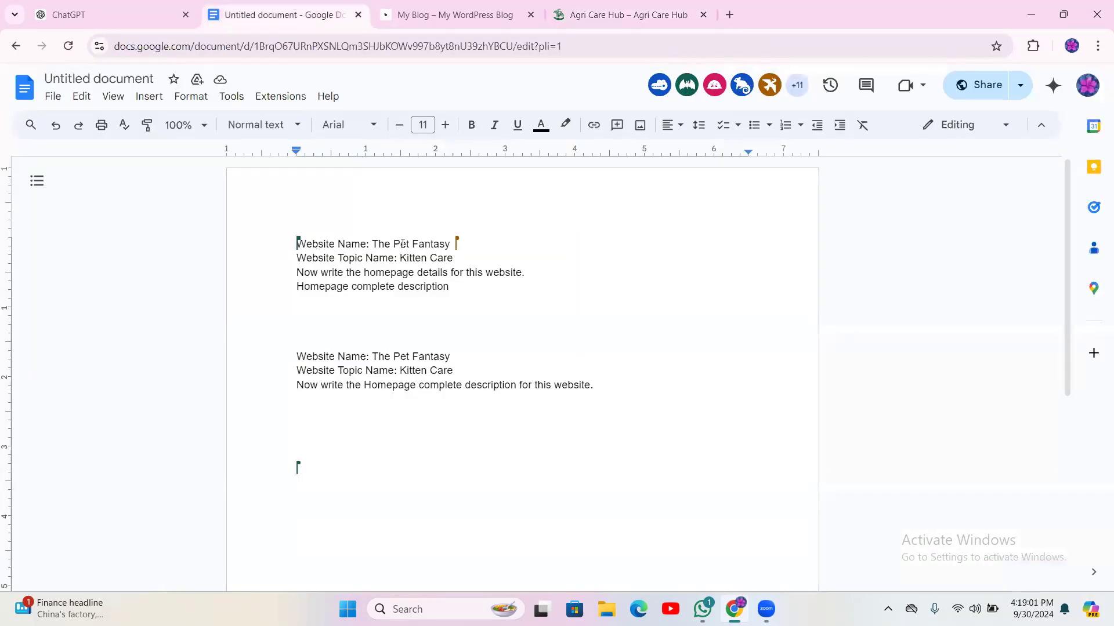
left_click(638, 7)
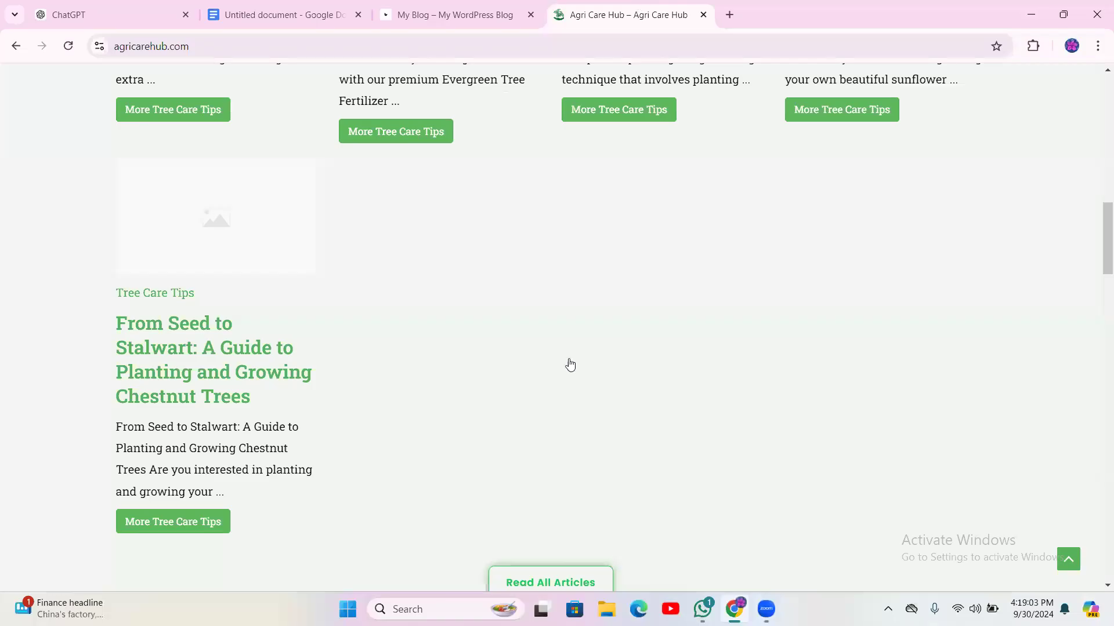
scroll(566, 359, "up", 8)
scroll(642, 295, "up", 6)
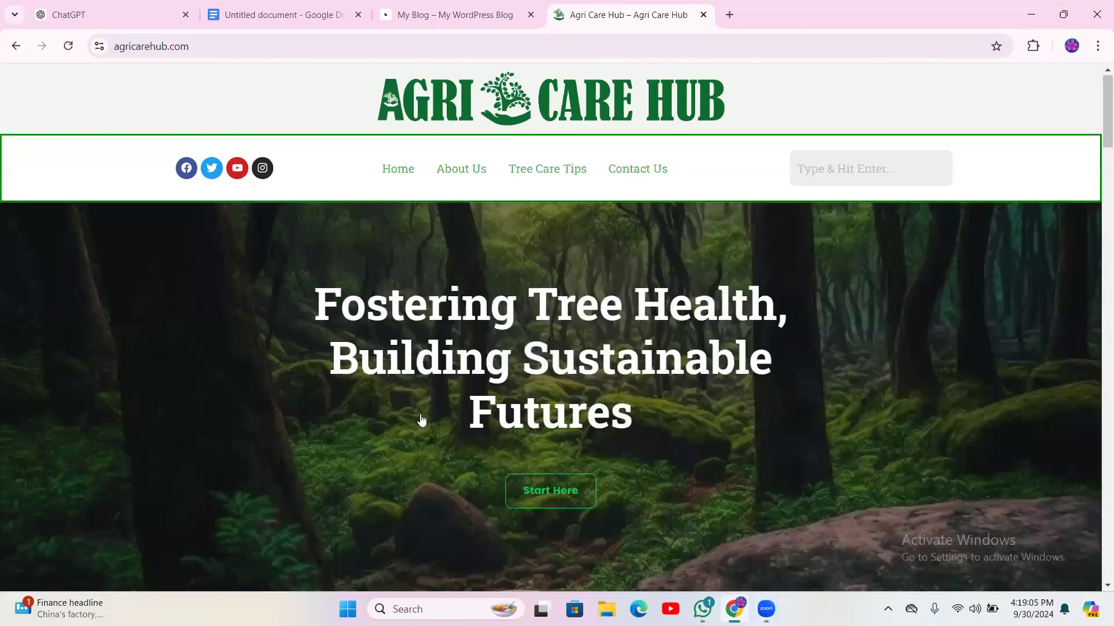
scroll(343, 460, "down", 15)
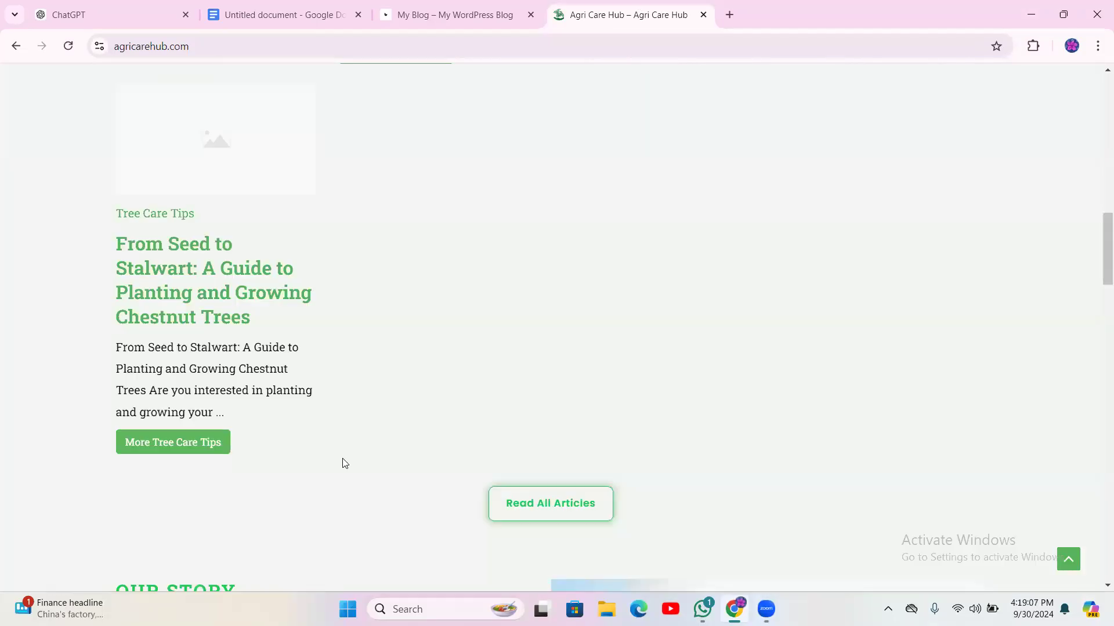
scroll(343, 461, "down", 6)
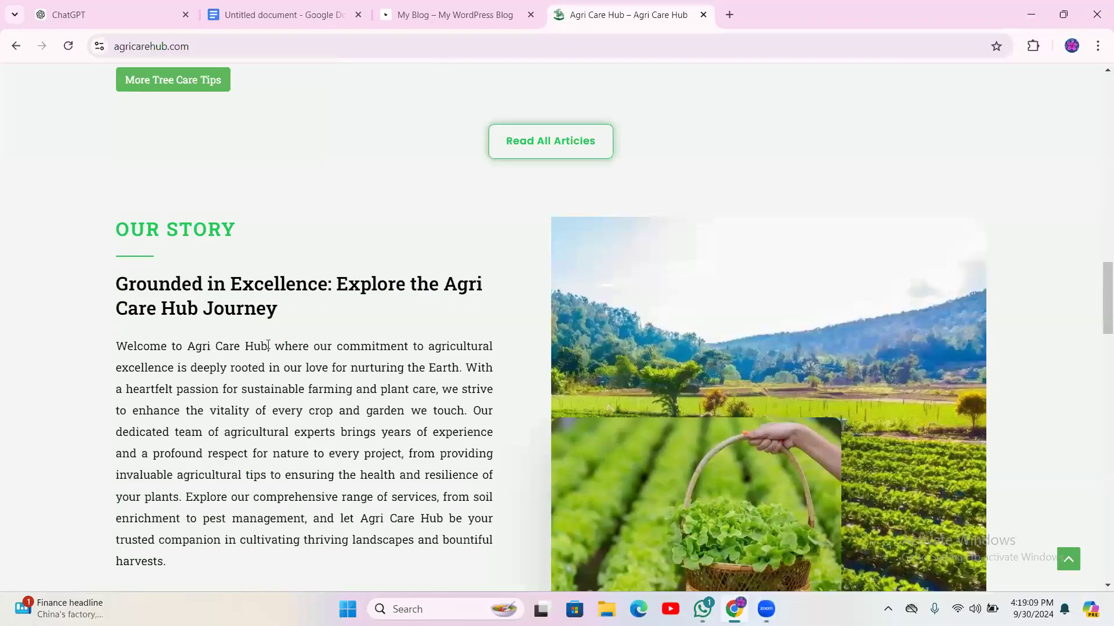
- Copy the site name Agri Care Hub from the Our Story text and replace the website name in the first Google Docs prompt
left_click_drag(268, 346, 186, 345)
key("ctrl+c")
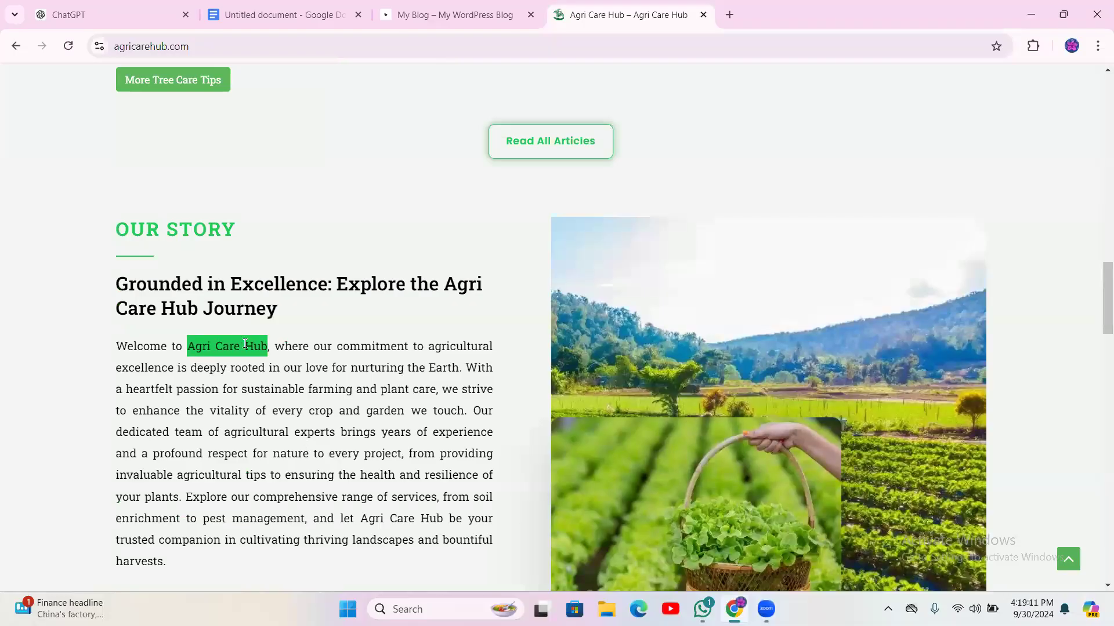
left_click(297, 8)
left_click_drag(373, 243, 457, 242)
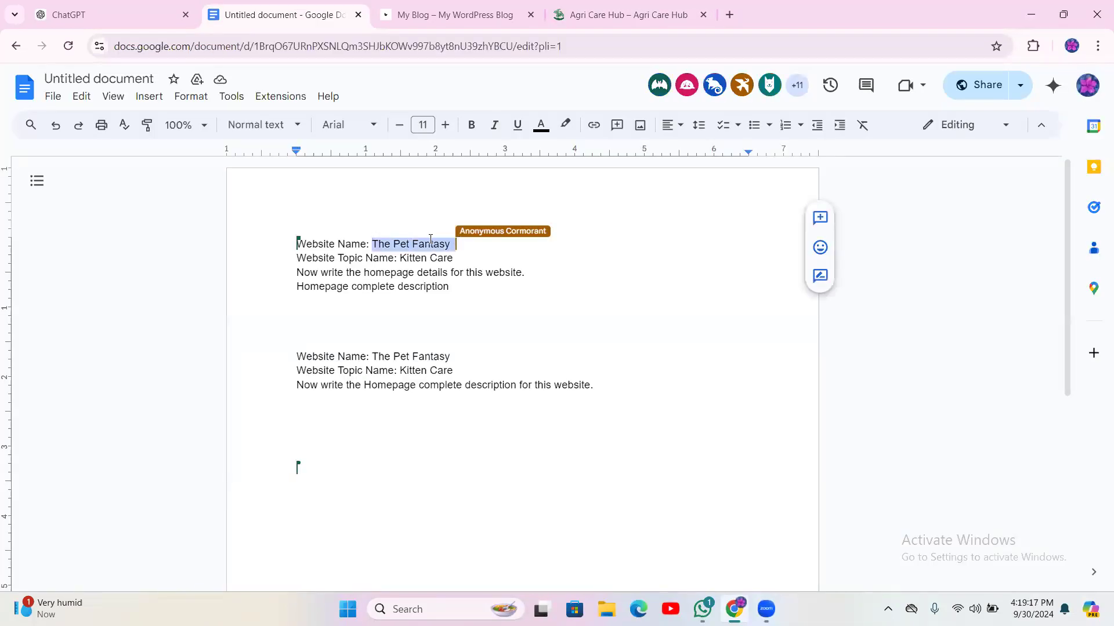
right_click(501, 298)
left_click(502, 296)
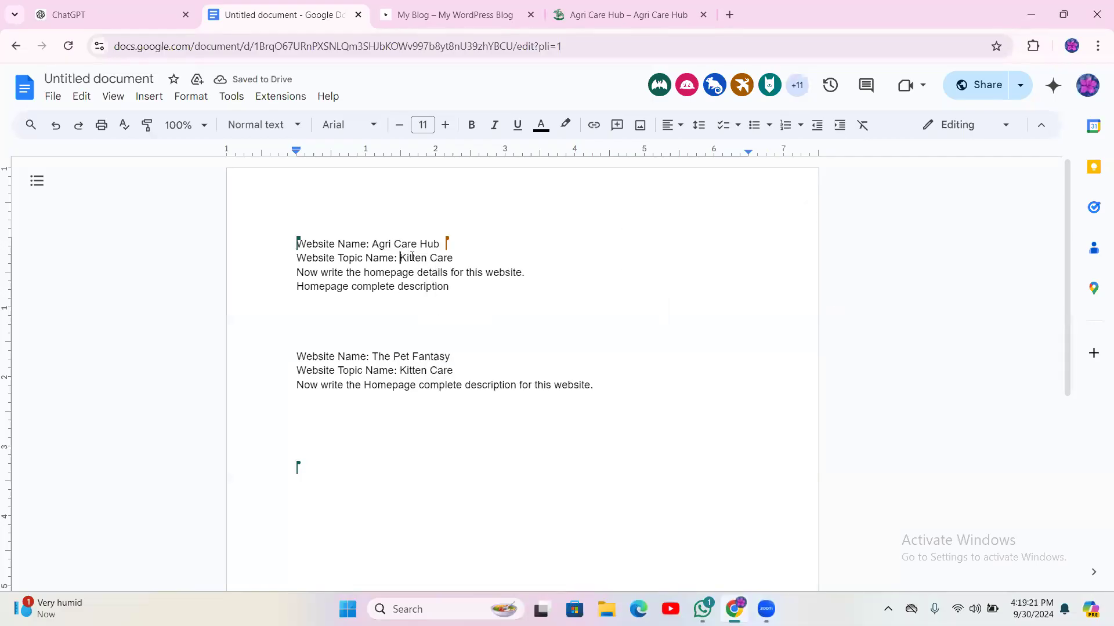
- Replace the first prompt's website topic name with "Agri Care Related Blog"
left_click_drag(404, 258, 463, 254)
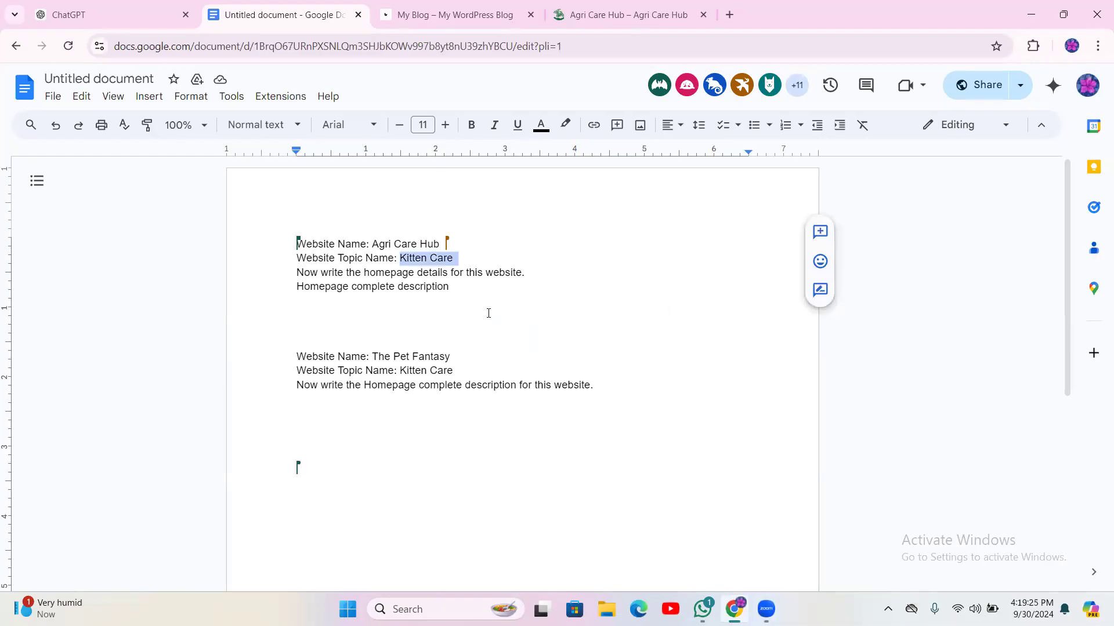
key("ctrl+v")
key("BackSpace")
key("BackSpace")
key("BackSpace")
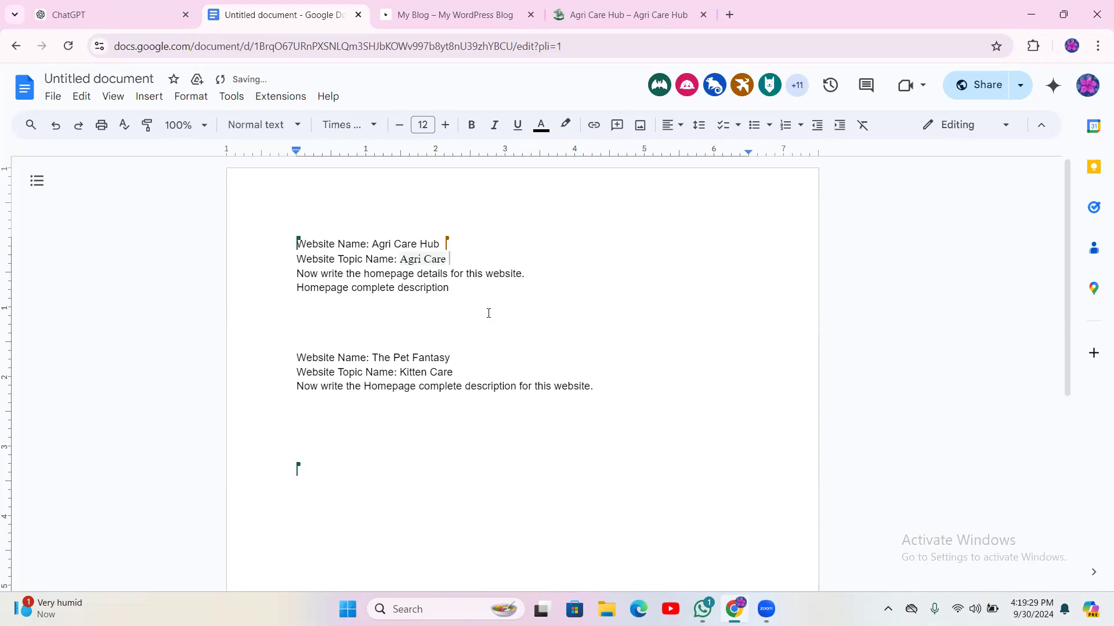
type("Rela")
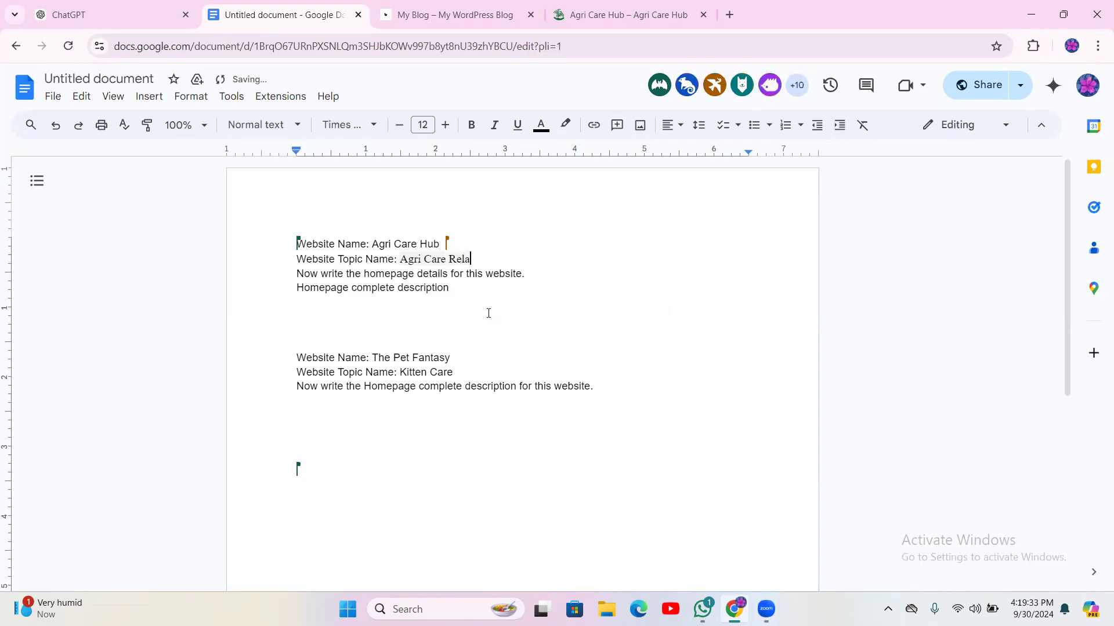
type("te")
key("BackSpace")
type("d Blog")
- Add two blank lines above "Homepage complete description" and copy the three-line first prompt
left_click(542, 276)
key("Return")
key("Return")
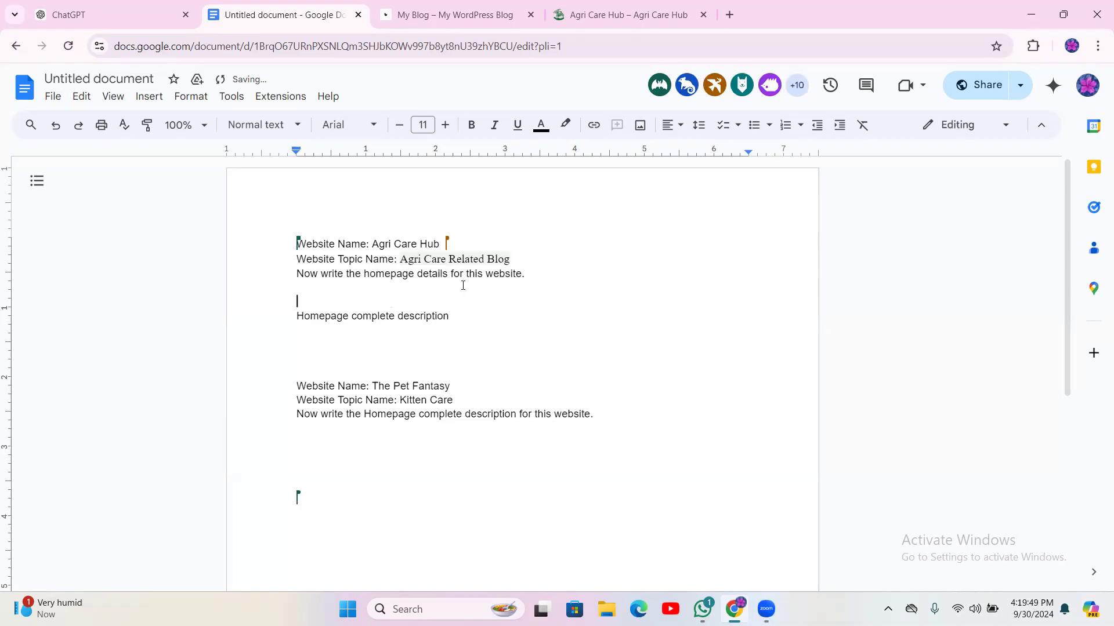
left_click_drag(539, 275, 296, 237)
right_click(340, 251)
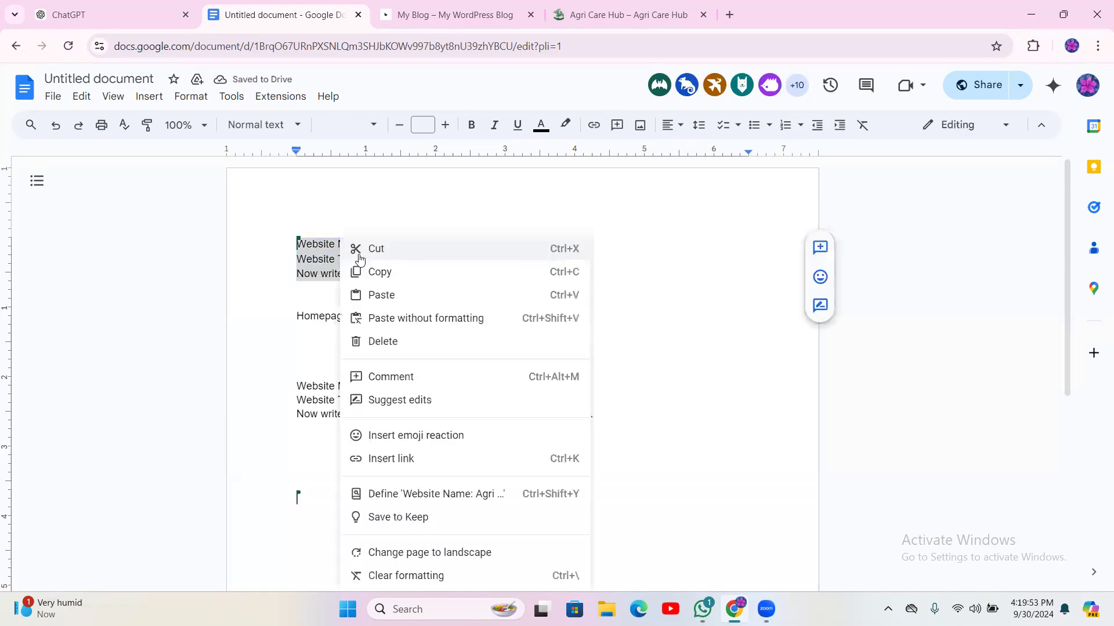
left_click(388, 275)
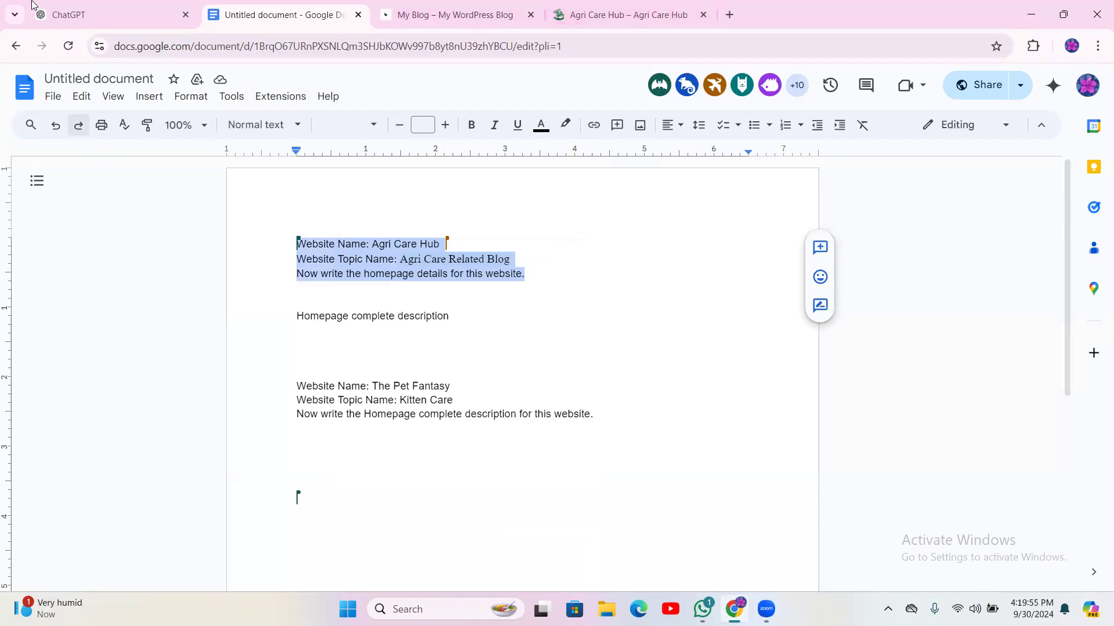
- Switch to ChatGPT, send the copied homepage details prompt, and read through the generated response
left_click(87, 14)
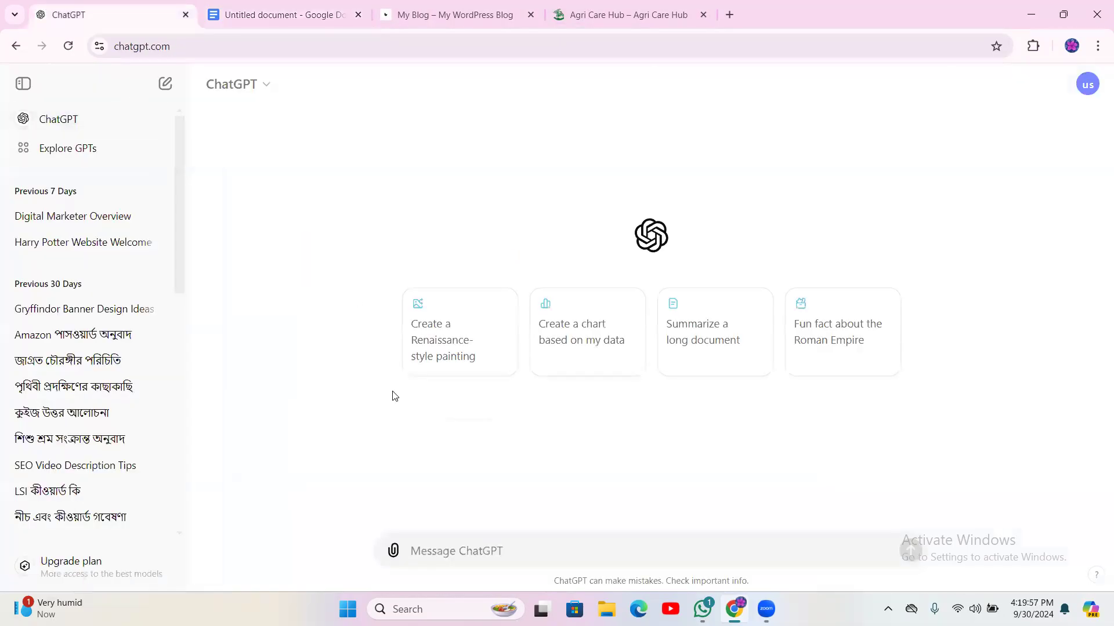
right_click(469, 554)
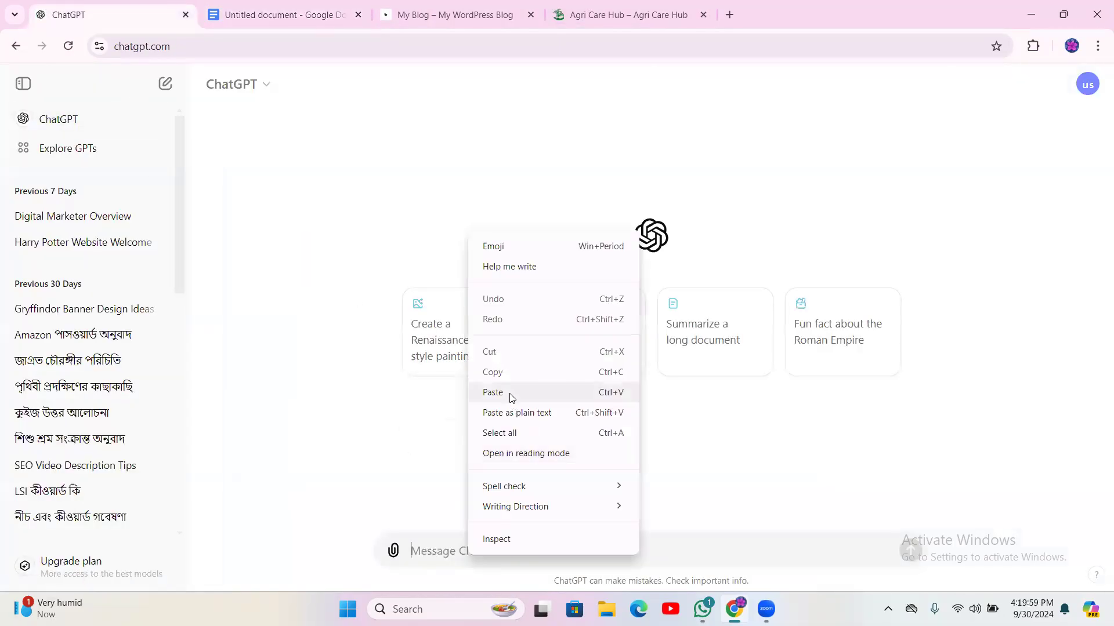
left_click(509, 393)
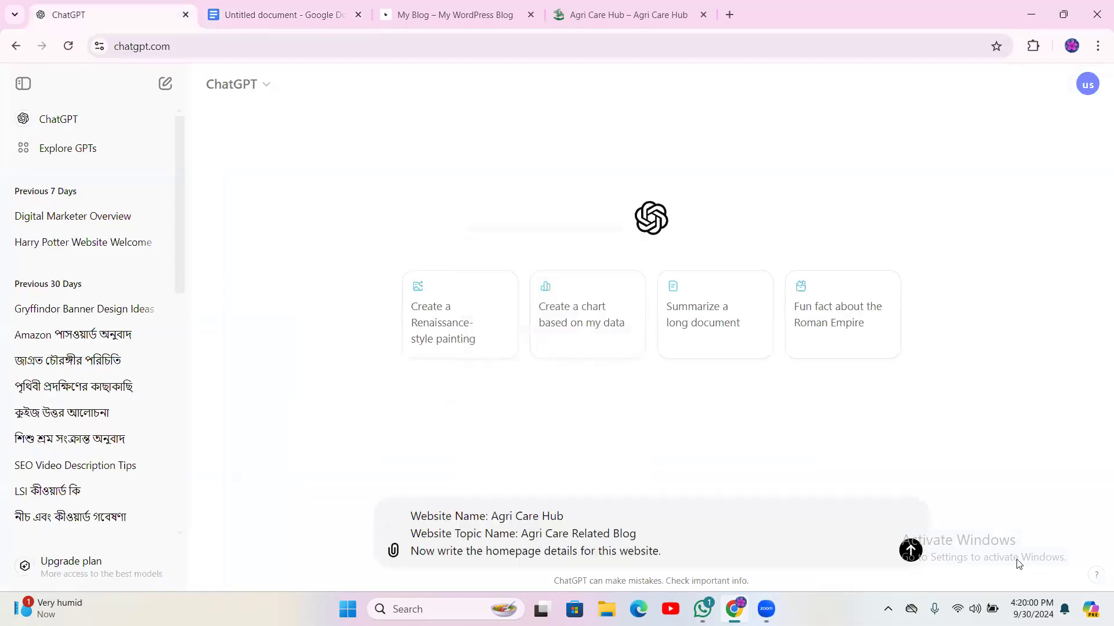
left_click(908, 551)
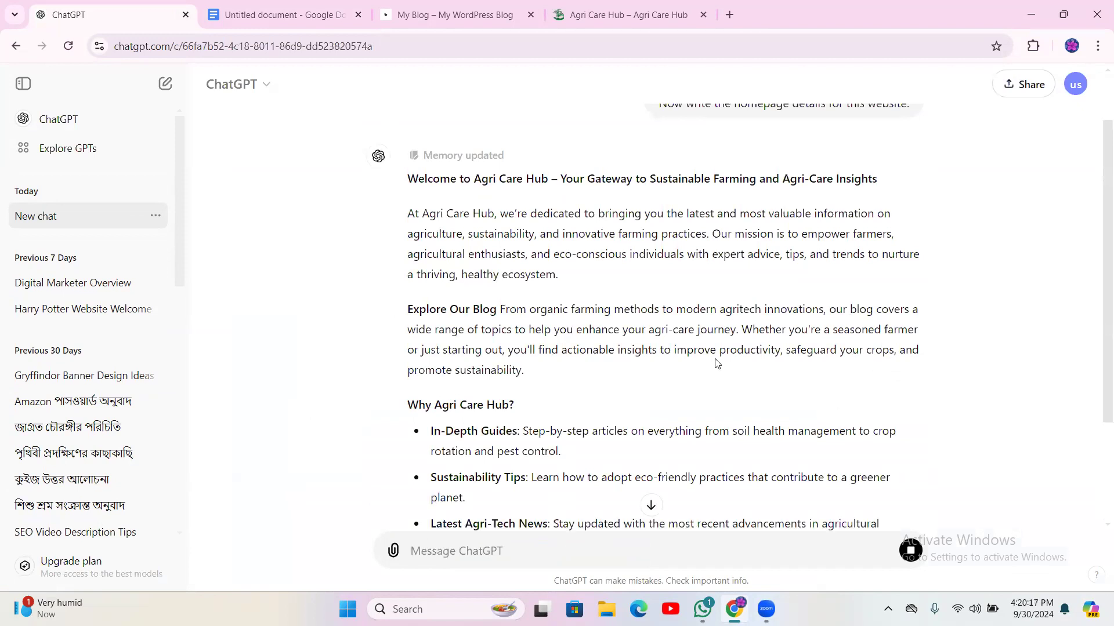
scroll(734, 417, "down", 1)
scroll(736, 417, "down", 2)
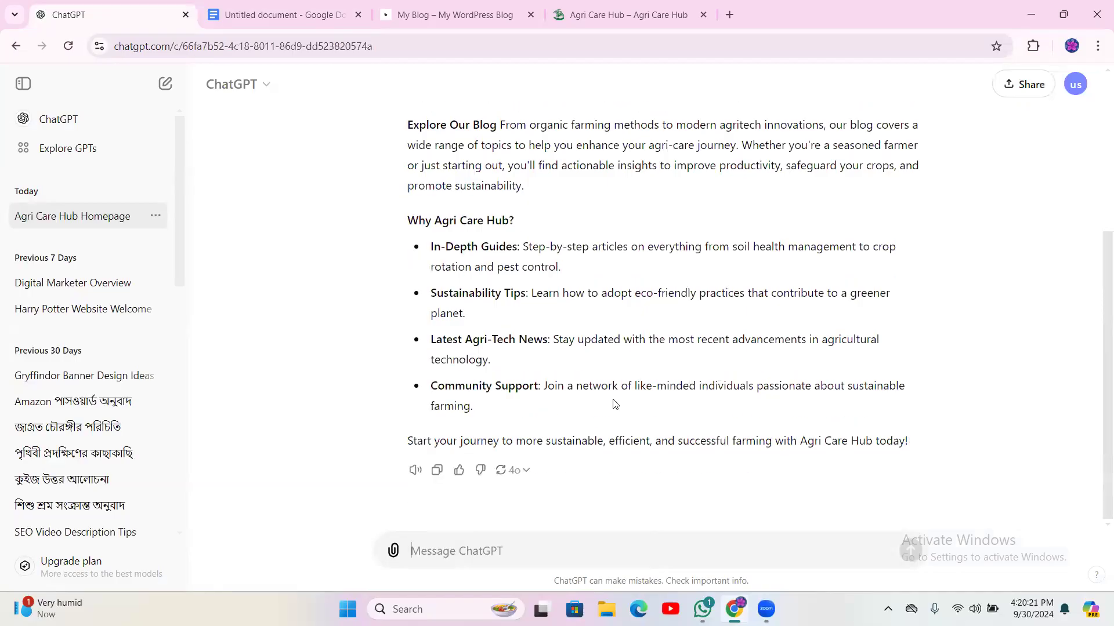
- Return to the Google Docs prompts and highlight the "Homepage complete description" line
left_click(464, 14)
left_click(284, 14)
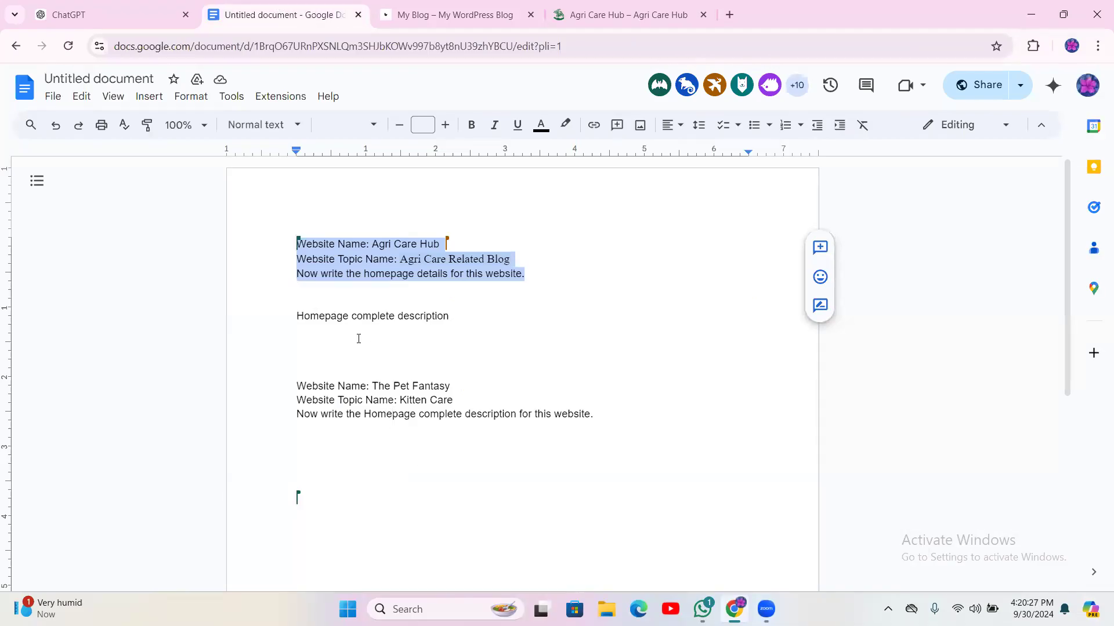
left_click_drag(298, 318, 460, 325)
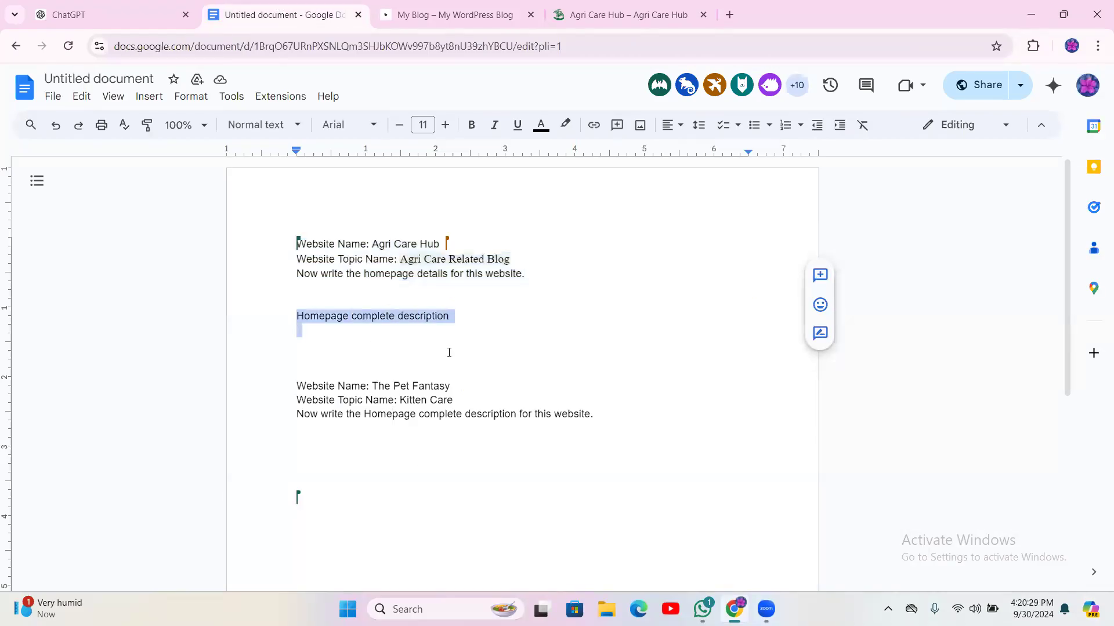
left_click(370, 439)
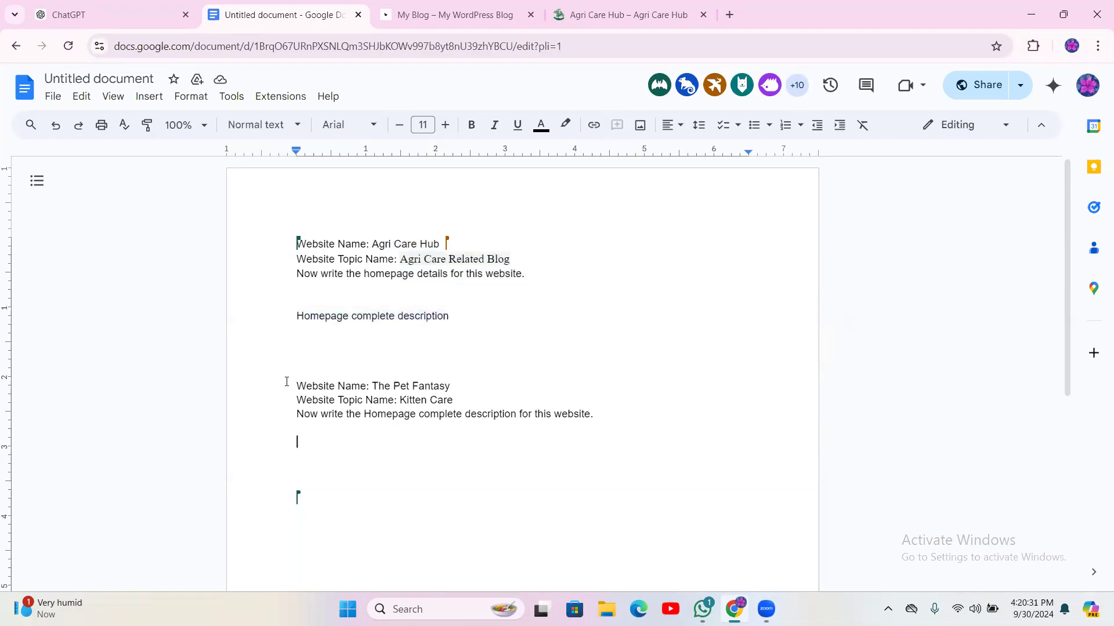
- Copy Agri Care Hub from the first prompt and replace the website name in the second prompt
left_click_drag(371, 246, 441, 239)
right_click(426, 244)
left_click(483, 252)
left_click_drag(377, 383, 451, 385)
right_click(423, 386)
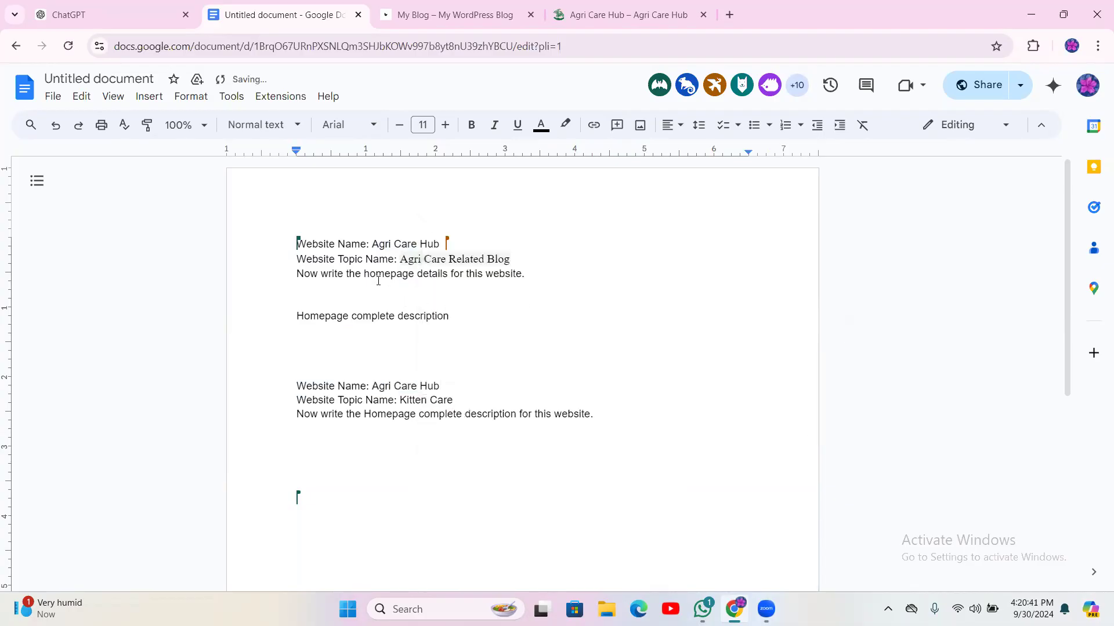
- Replace the second prompt's topic name with "Agri Care Related Blog" from the first prompt, without formatting or an extra line break
left_click_drag(401, 259, 516, 259)
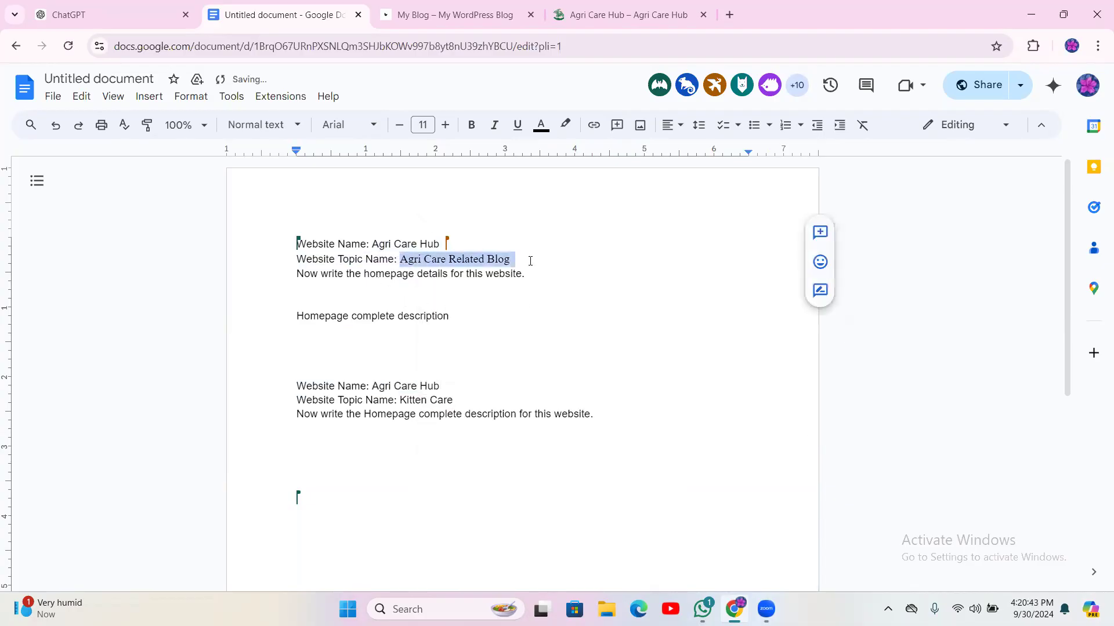
right_click(494, 259)
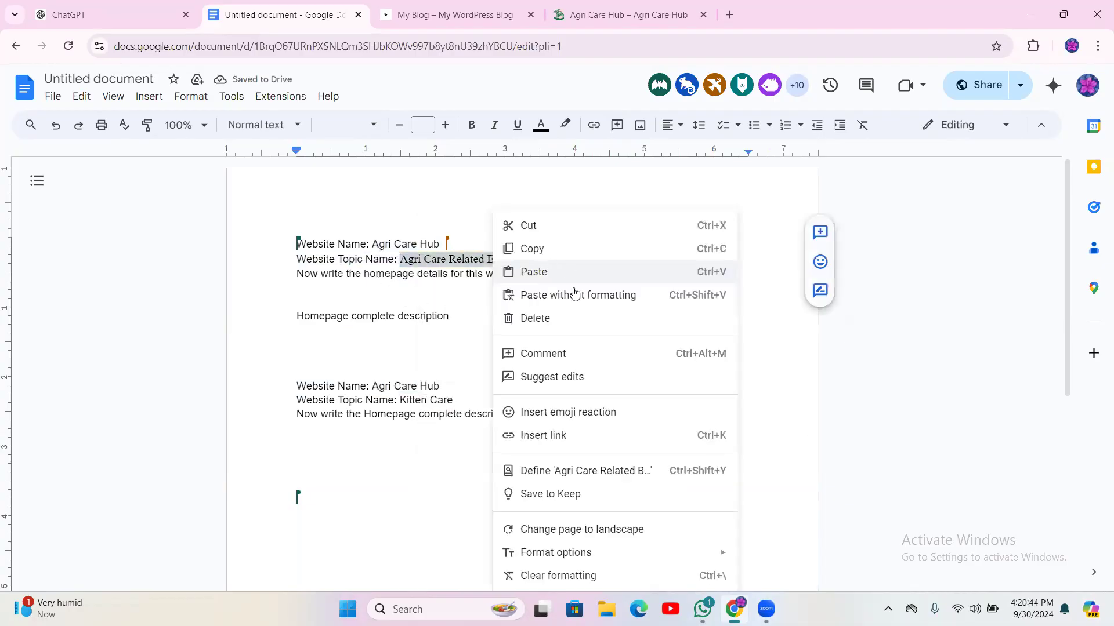
left_click(531, 249)
left_click_drag(401, 400, 456, 400)
right_click(455, 400)
left_click(559, 294)
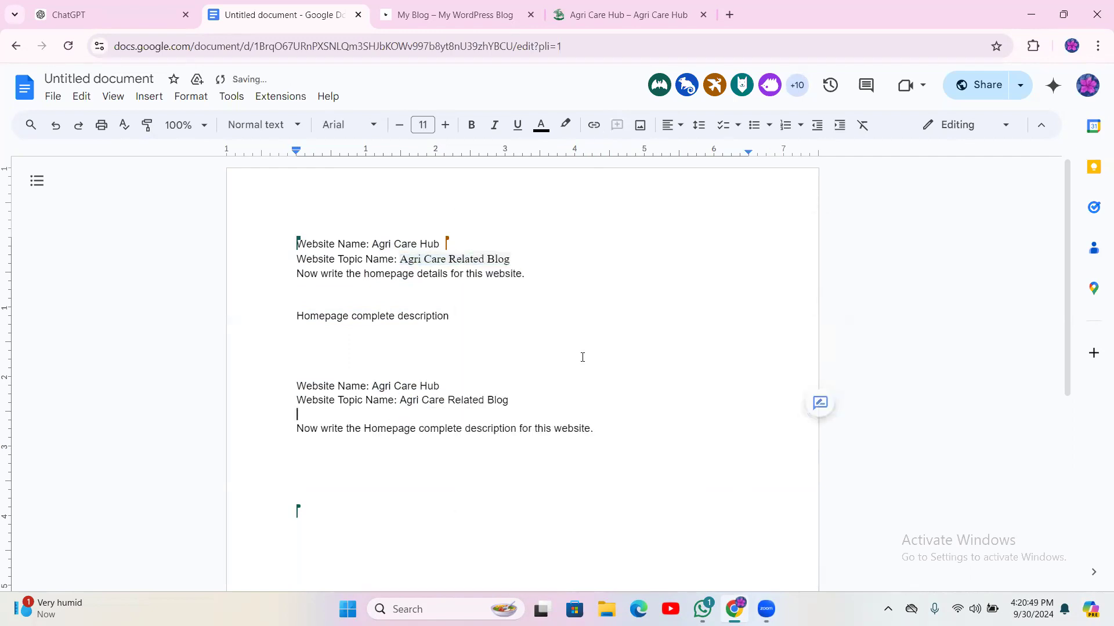
key("BackSpace")
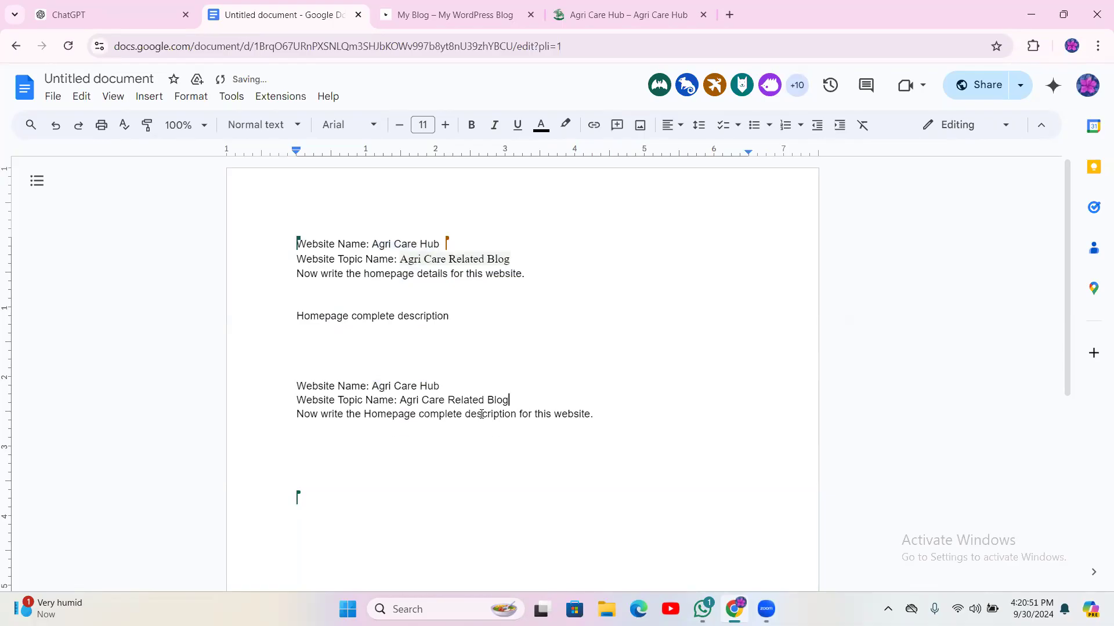
- Copy the complete second prompt and send it in a new ChatGPT chat
left_click_drag(610, 416, 261, 391)
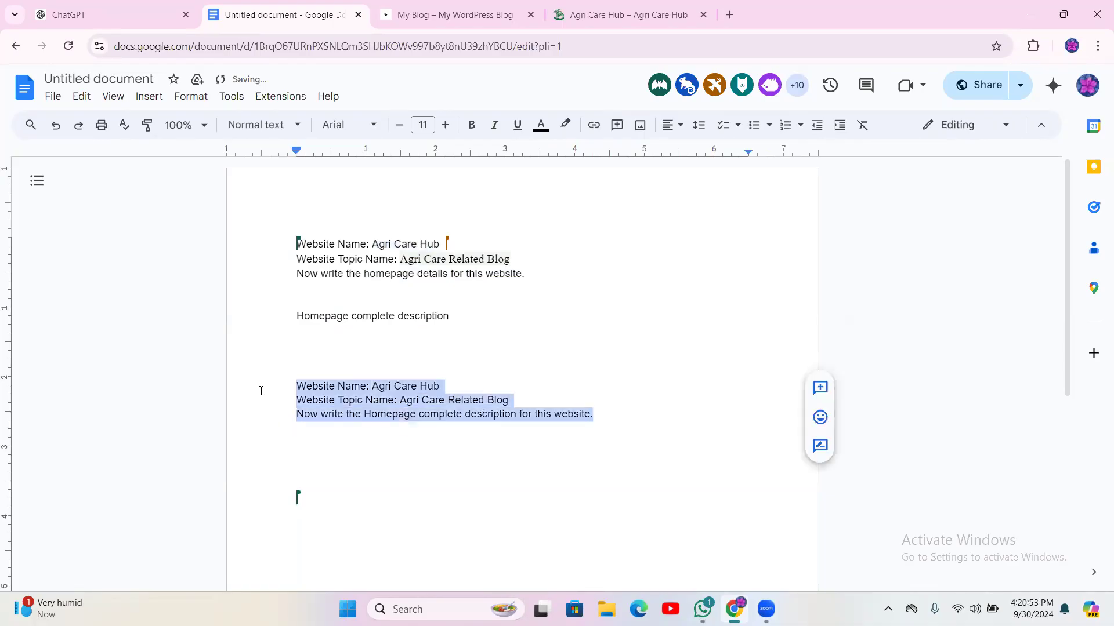
right_click(330, 419)
left_click(375, 248)
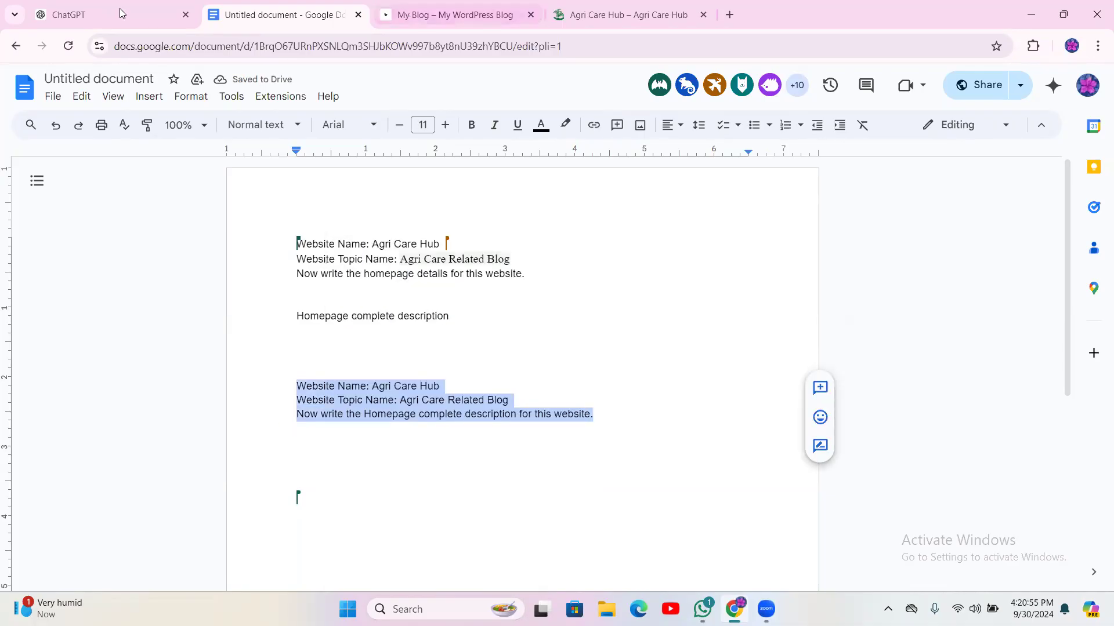
left_click(124, 23)
left_click(164, 86)
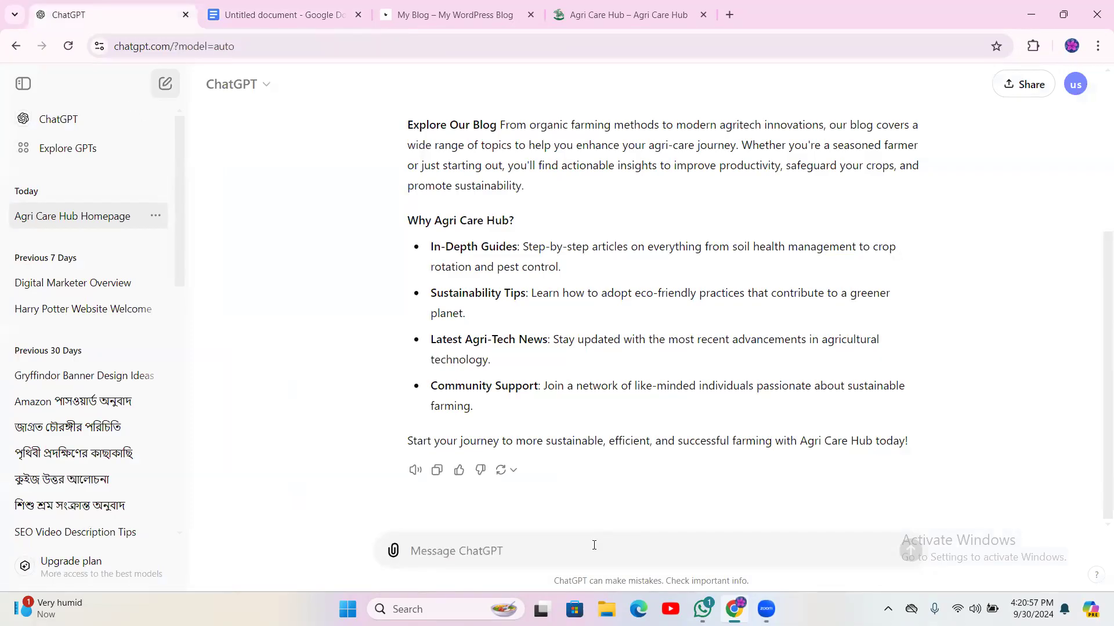
right_click(518, 551)
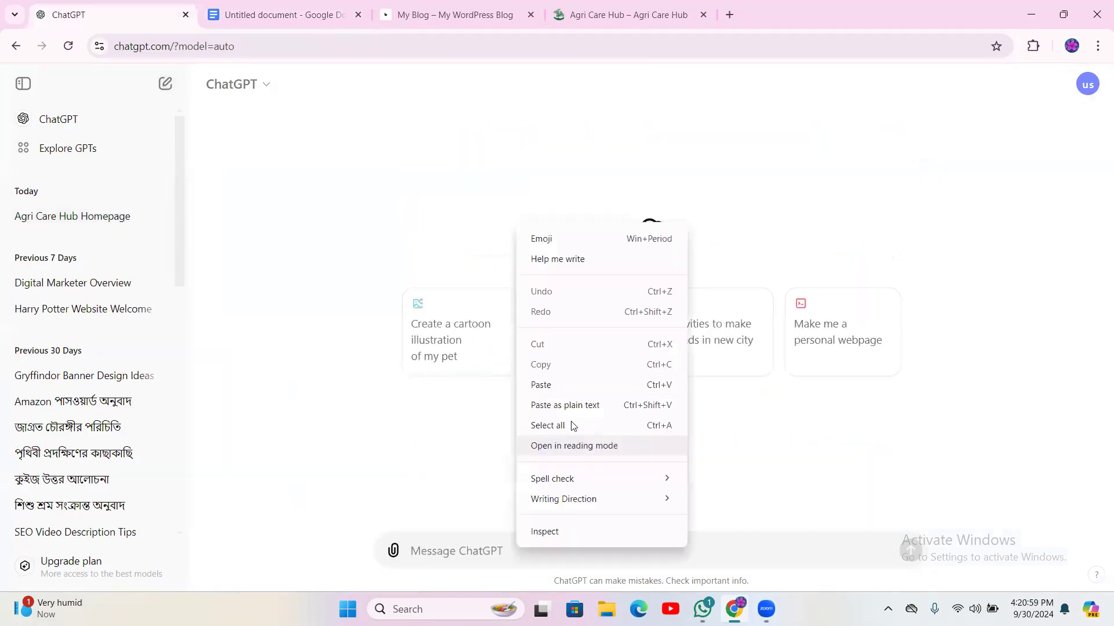
left_click(560, 388)
left_click(910, 550)
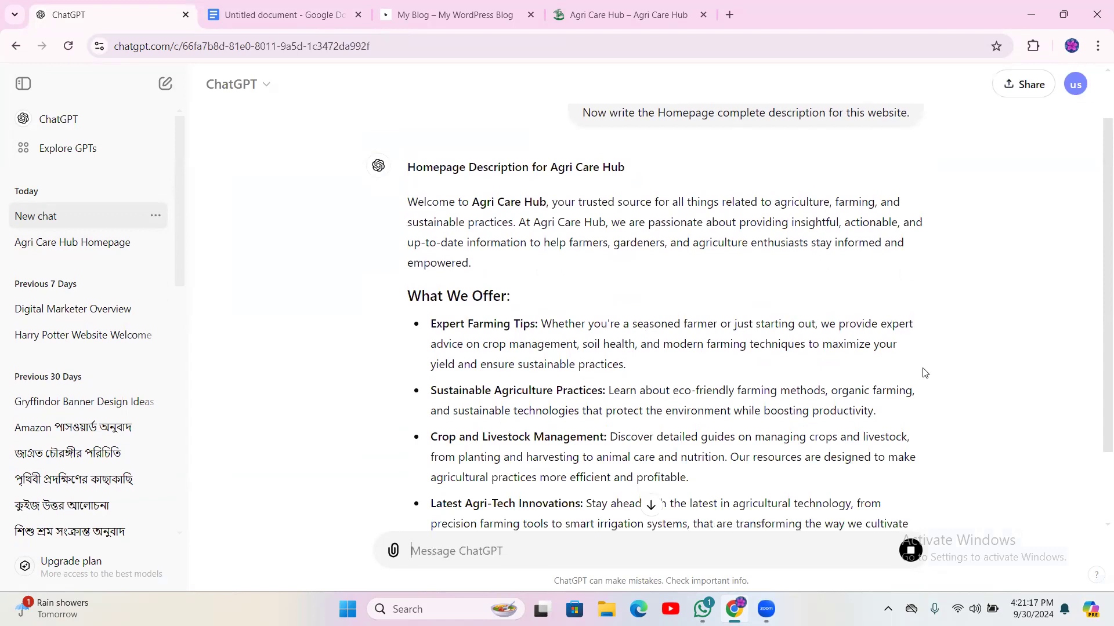
- Review the generated homepage description and send the follow-up message "Continue Generating"
scroll(925, 373, "down", 3)
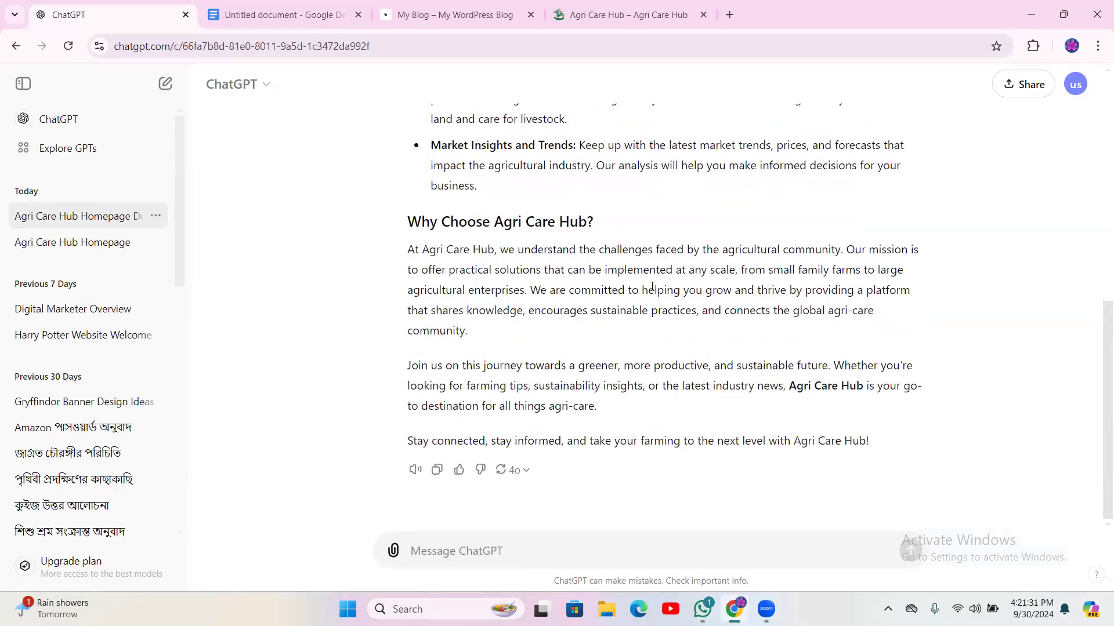
scroll(650, 310, "up", 4)
scroll(580, 435, "down", 4)
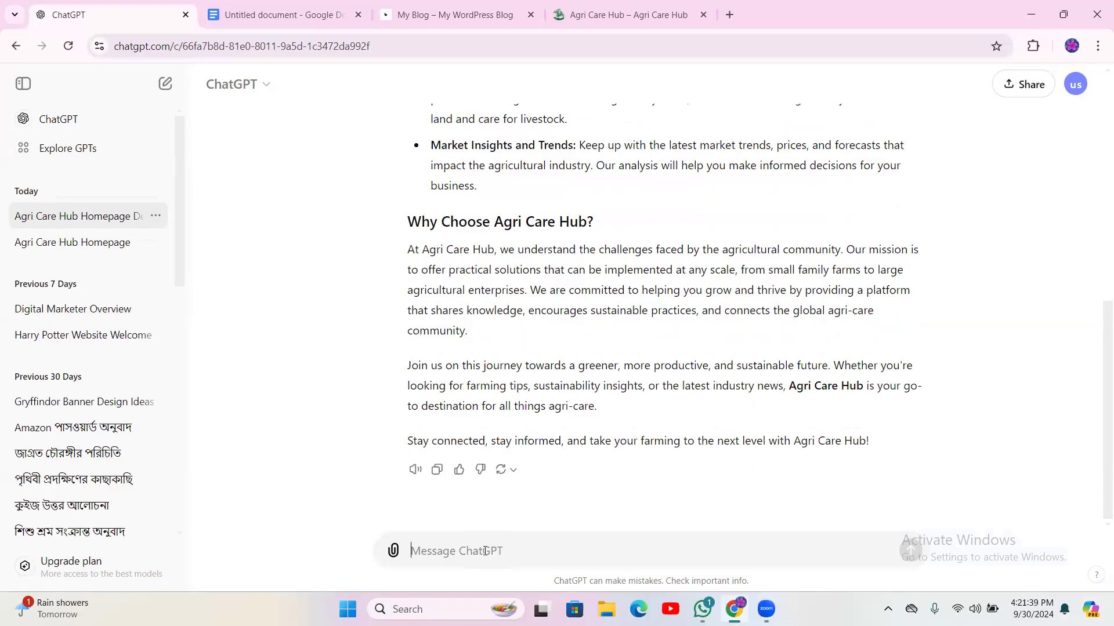
type("Continue Generating")
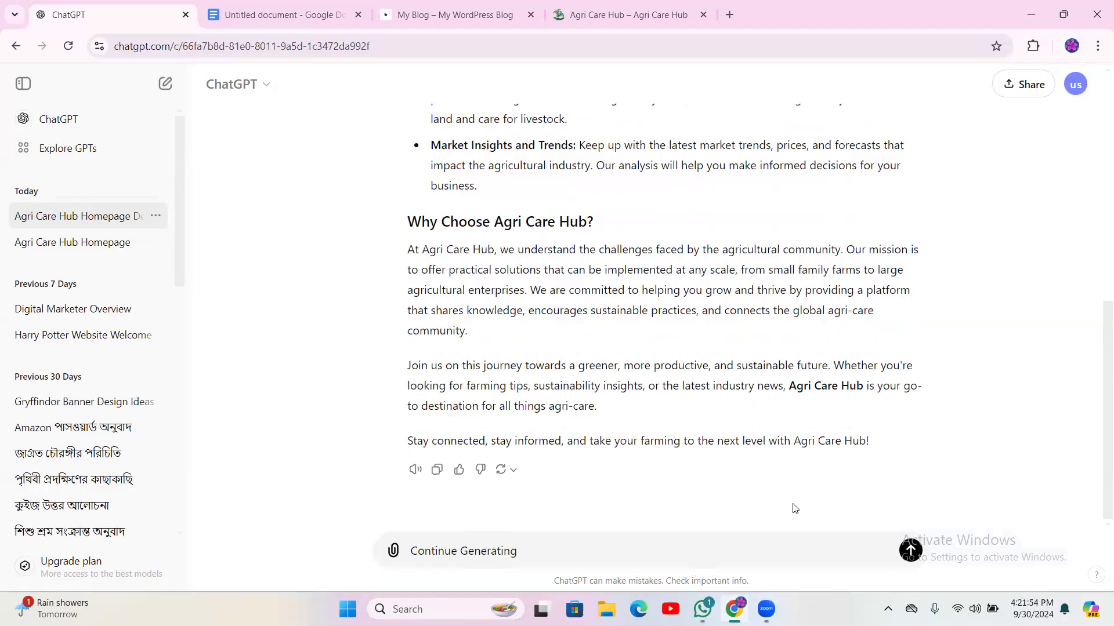
left_click(910, 550)
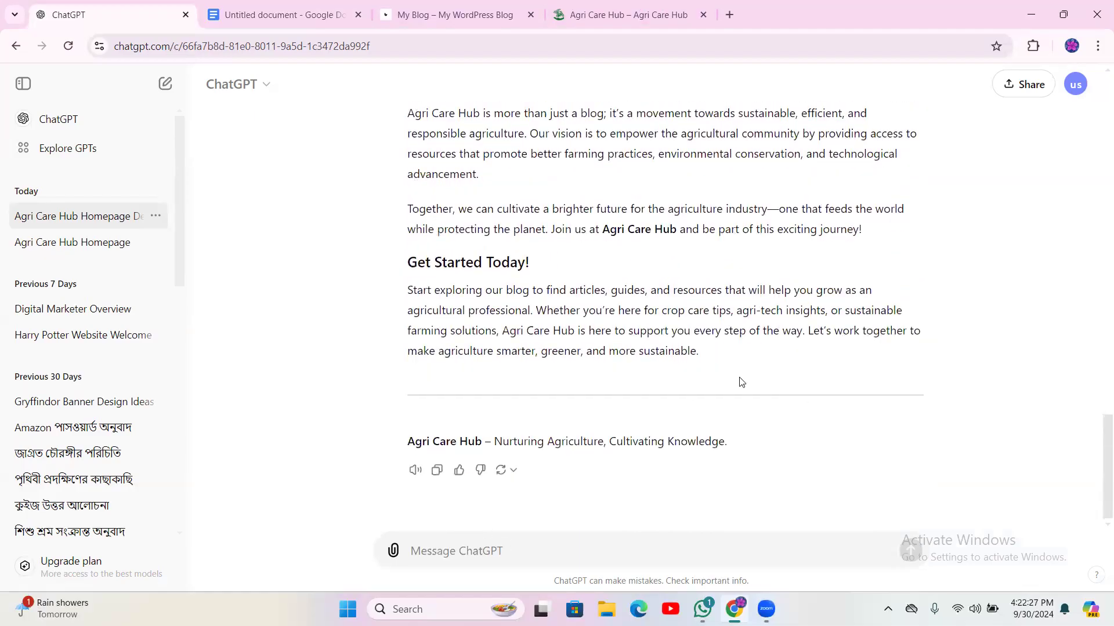
- Copy the earlier "Continue Generating" message from the conversation and send it again to extend the homepage text
scroll(741, 381, "up", 10)
scroll(837, 482, "up", 8)
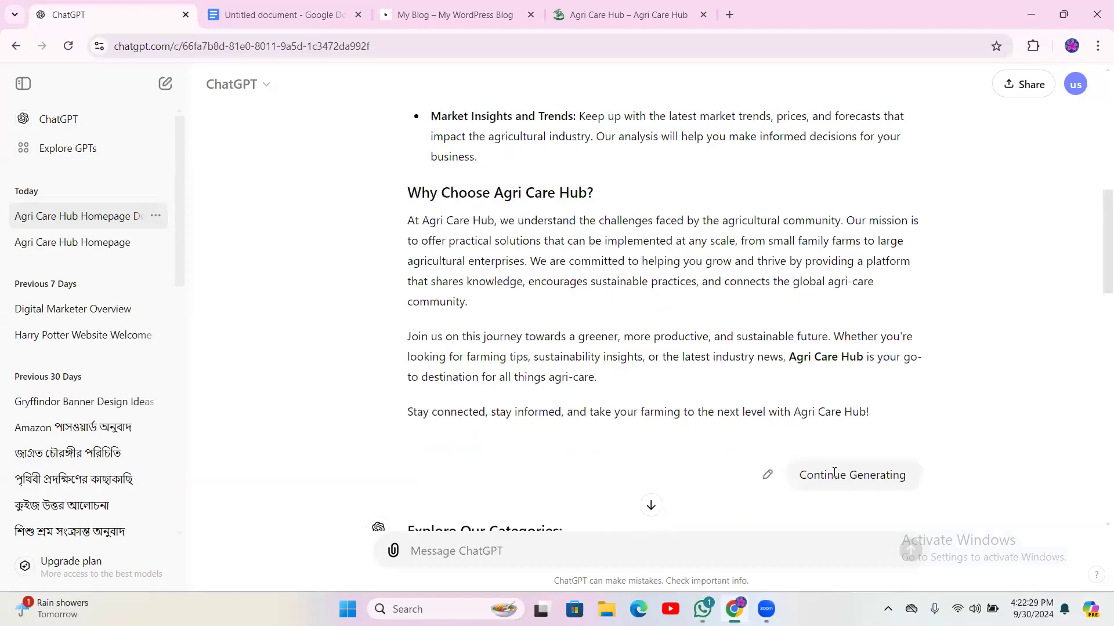
triple_click(830, 476)
right_click(830, 475)
left_click(872, 326)
left_click(529, 551)
right_click(529, 551)
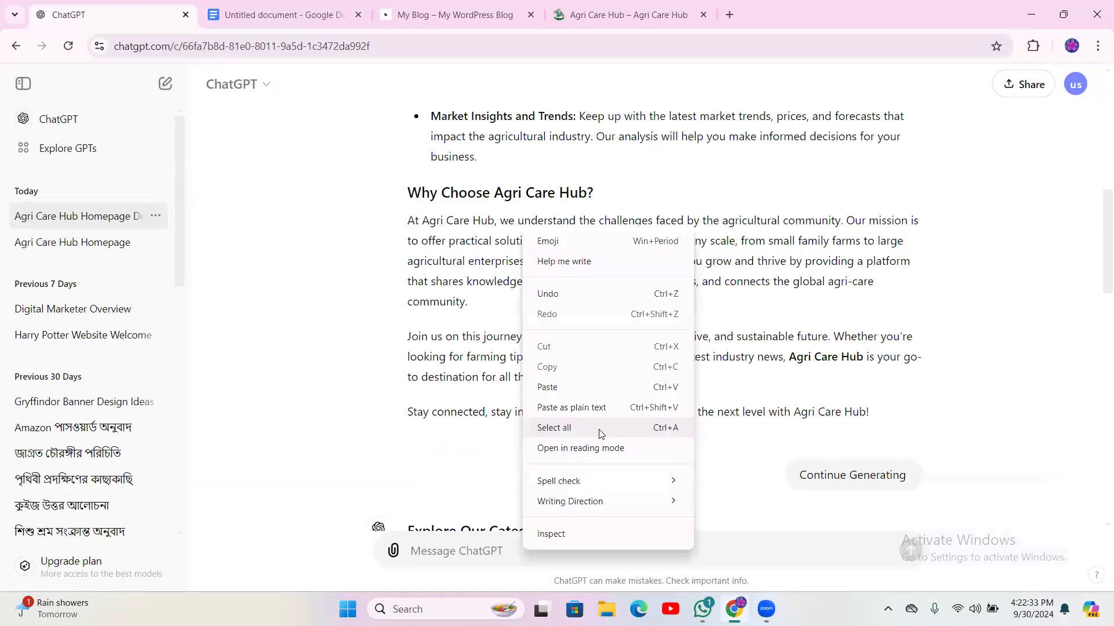
left_click(584, 393)
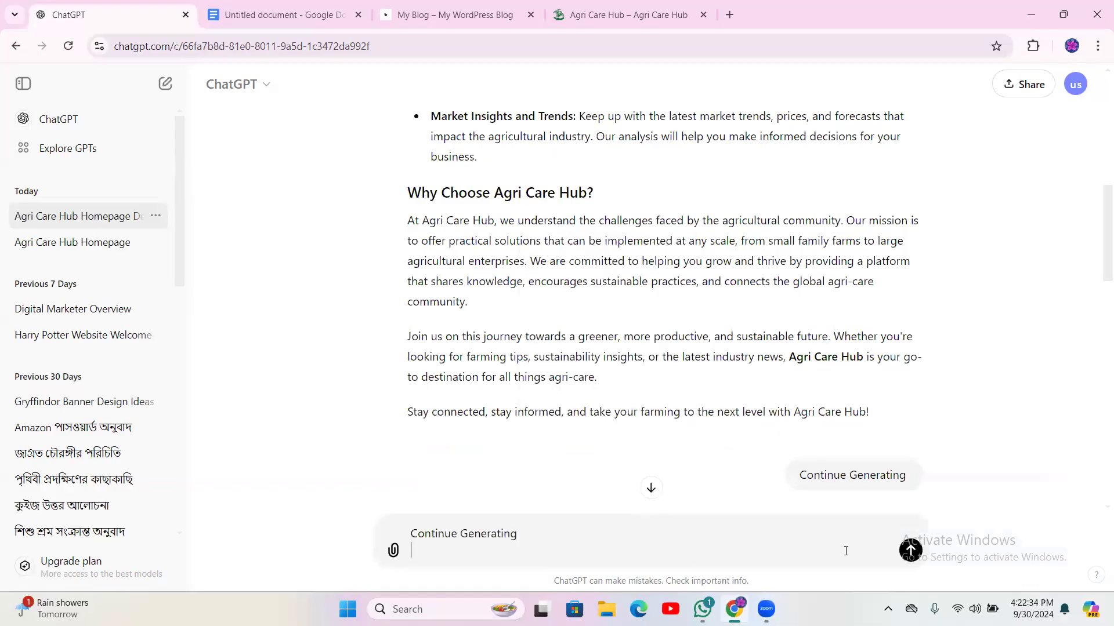
left_click(910, 548)
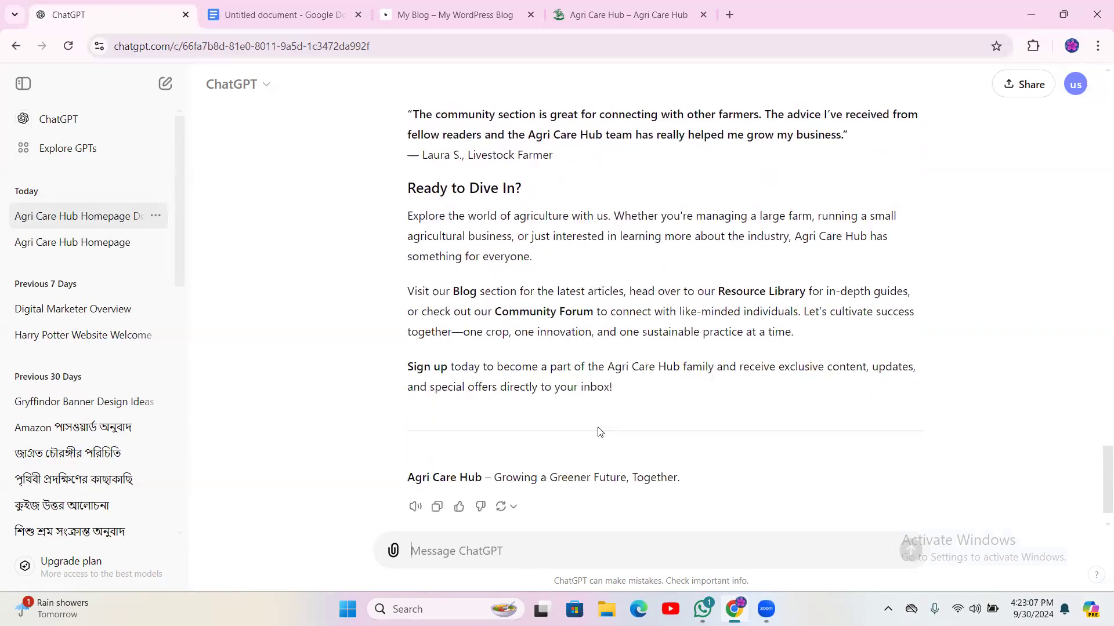
- Review the extended Agri Care Hub homepage text from its closing section back to the beginning of the conversation
scroll(564, 388, "up", 10)
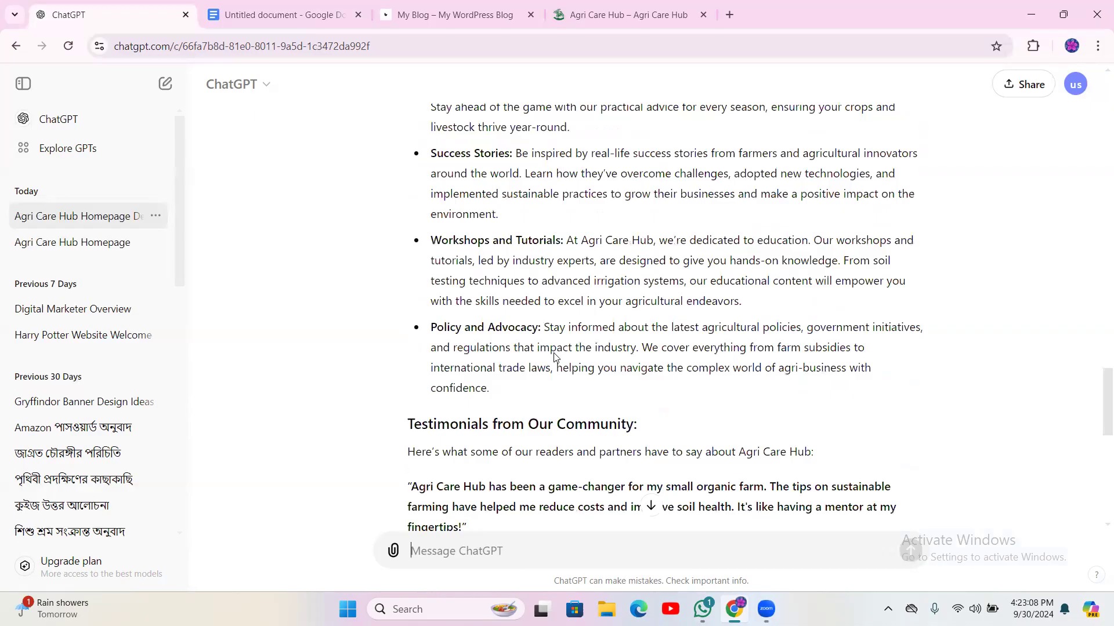
scroll(554, 357, "down", 10)
scroll(547, 375, "down", 1)
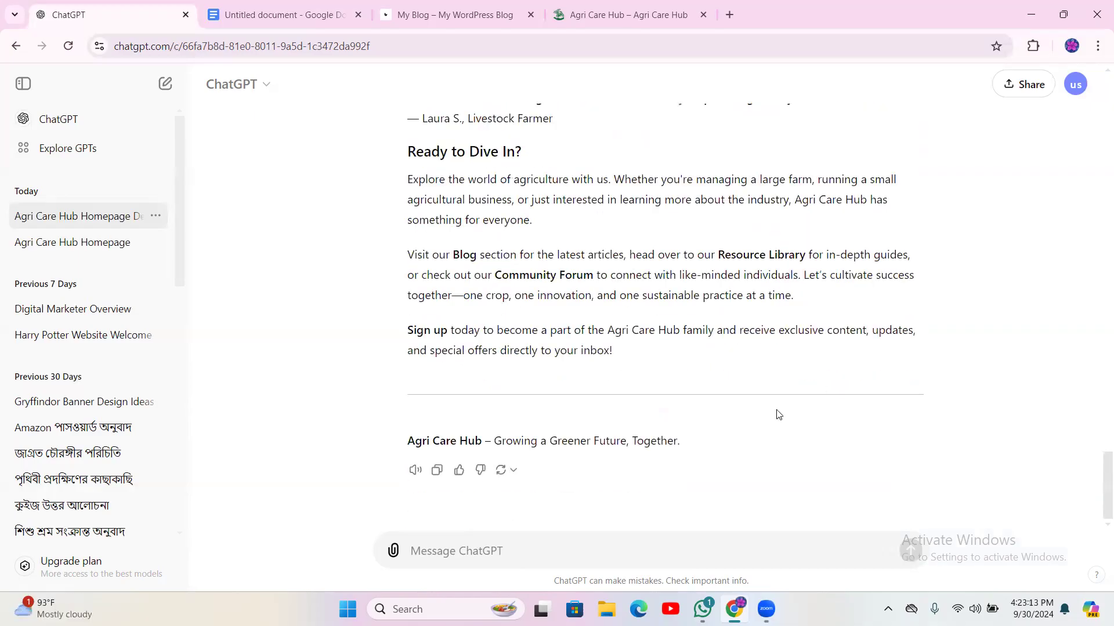
scroll(602, 335, "up", 5)
scroll(594, 335, "down", 15)
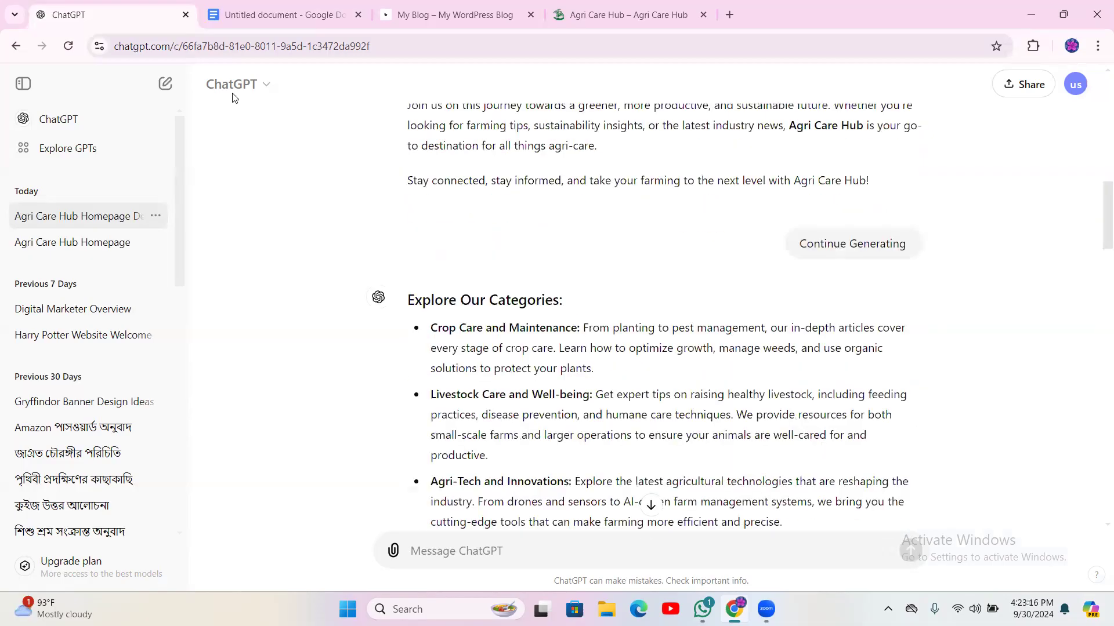
scroll(235, 98, "up", 10)
- In the Google Docs document, replace the website name in the second prompt with "Harry Potter"
left_click(281, 16)
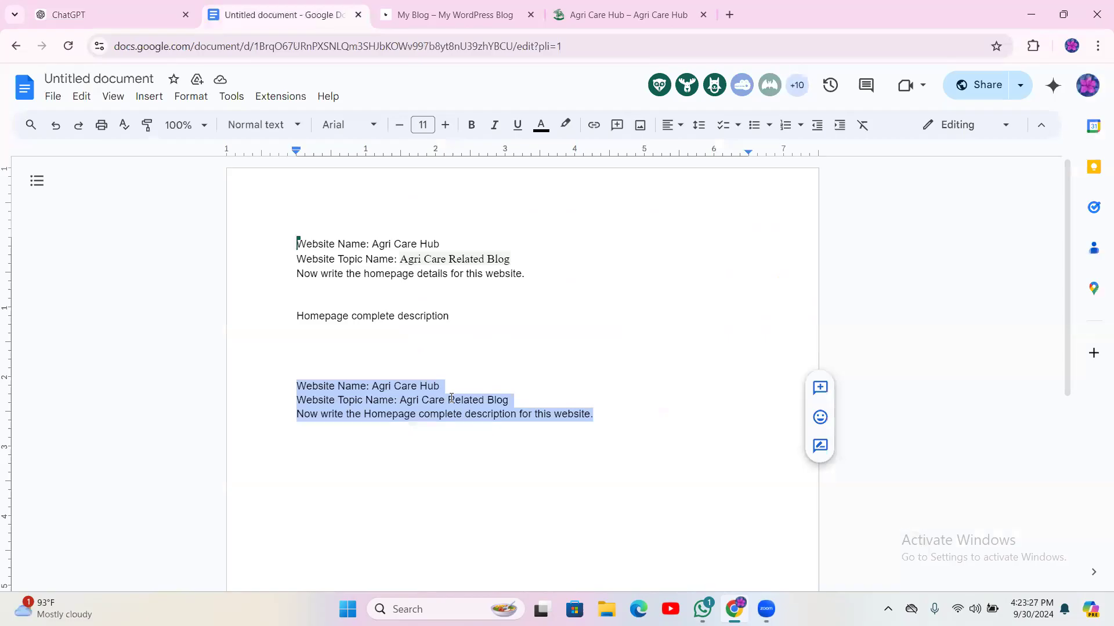
left_click(378, 386)
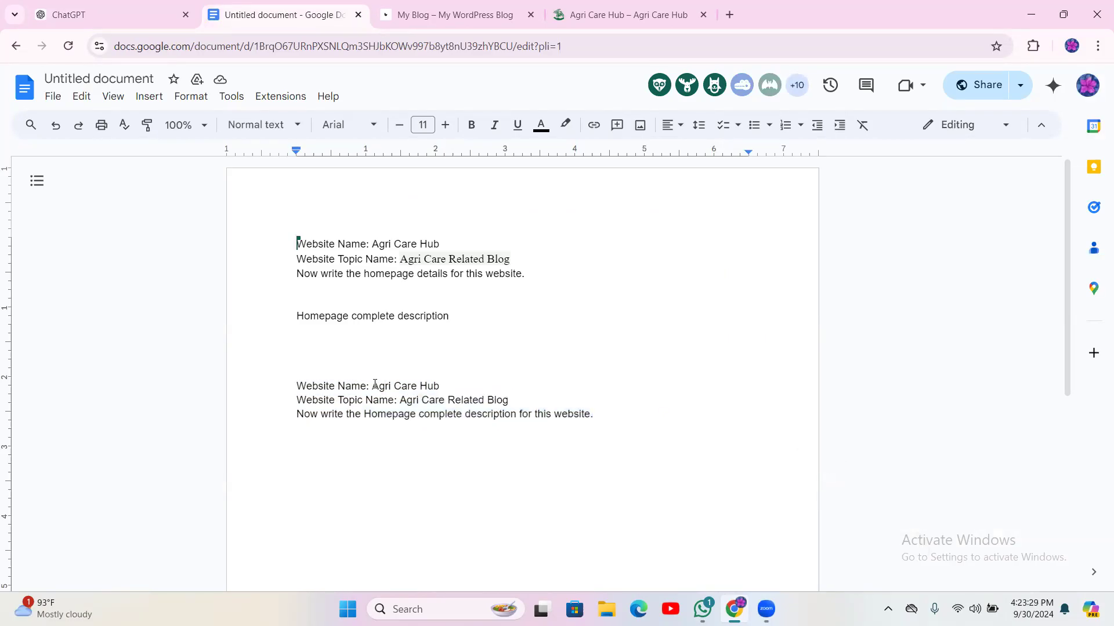
left_click_drag(422, 384, 438, 385)
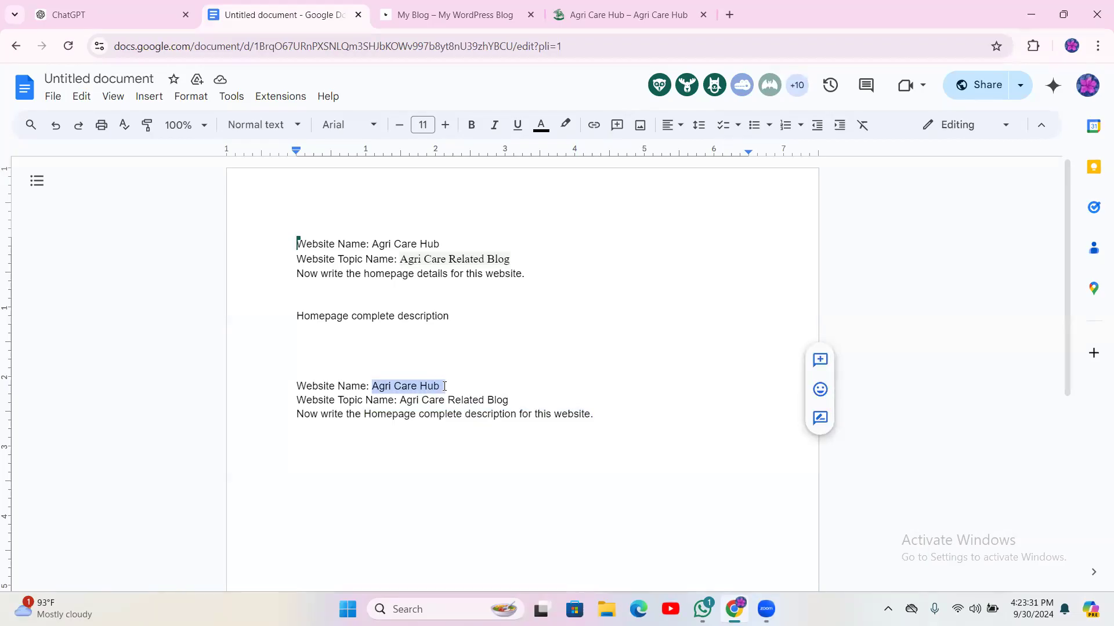
type("Harry Potter")
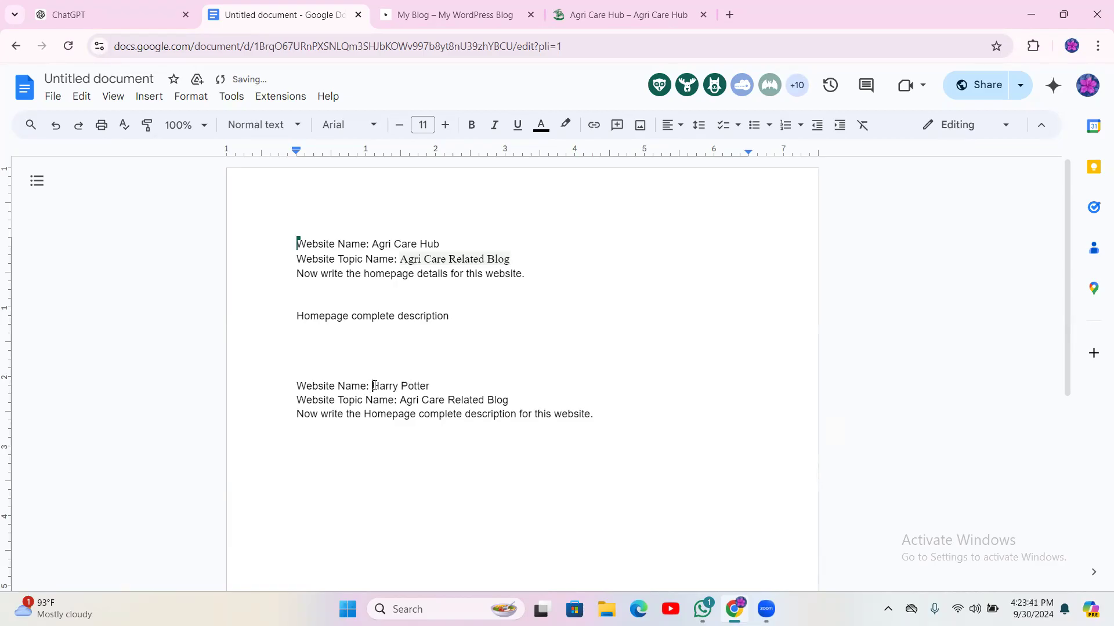
- Copy "Harry Potter" over "Agri Care" in the second prompt's topic name without formatting, making it "Harry Potter Related Blog"
left_click_drag(373, 386, 430, 387)
right_click(423, 388)
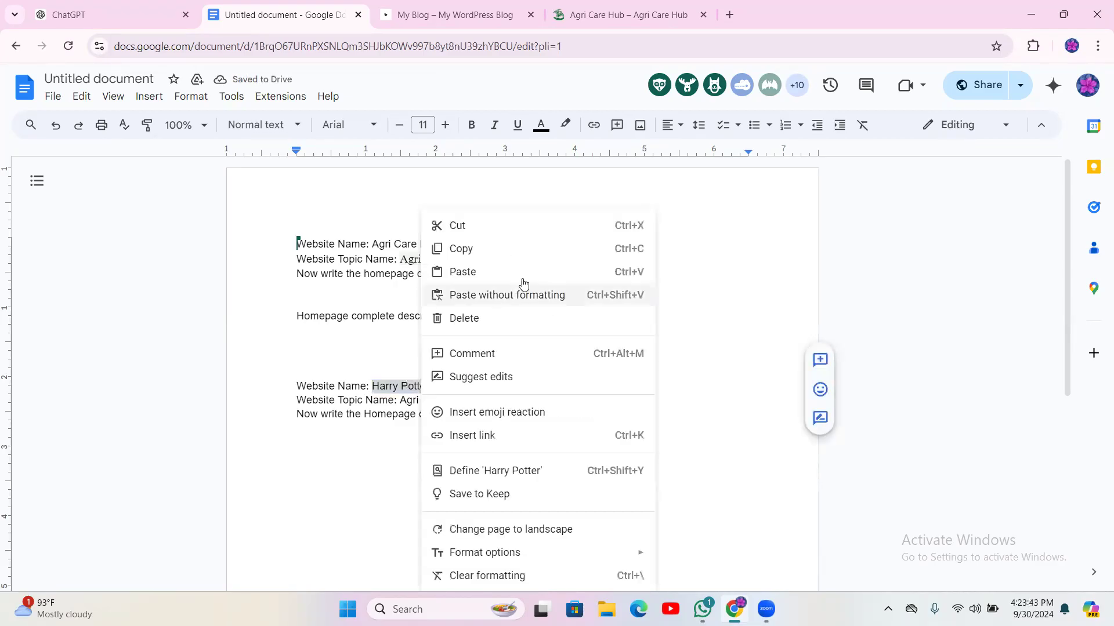
left_click(495, 251)
left_click_drag(400, 400, 443, 399)
right_click(432, 402)
left_click(525, 297)
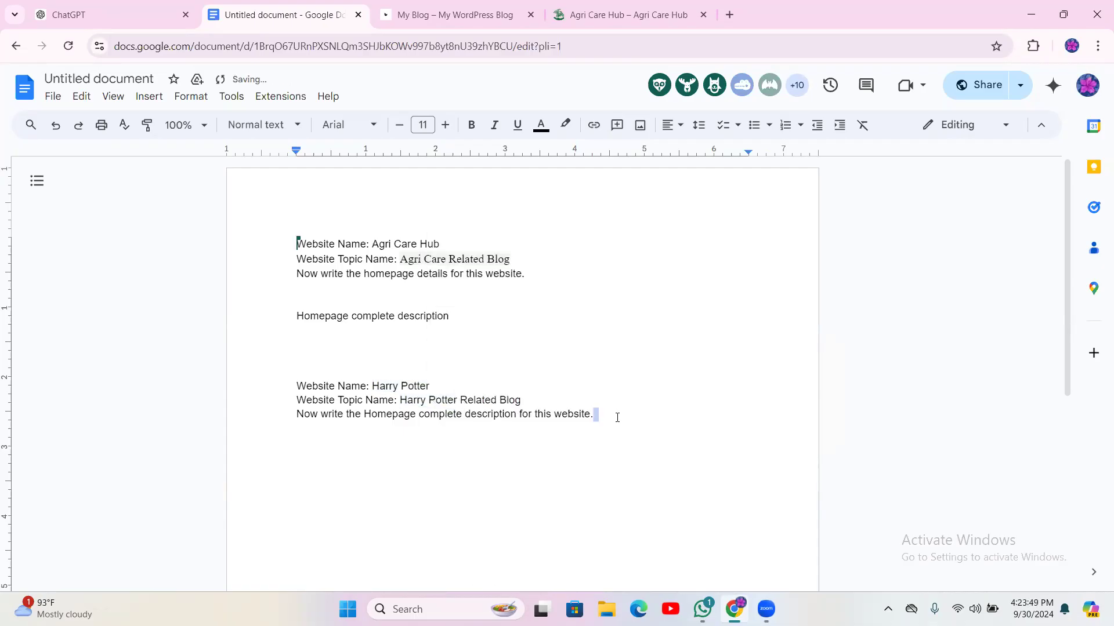
- Copy the complete Harry Potter prompt, send it in a new ChatGPT chat and read through the generated homepage description
left_click_drag(617, 418, 268, 373)
right_click(342, 406)
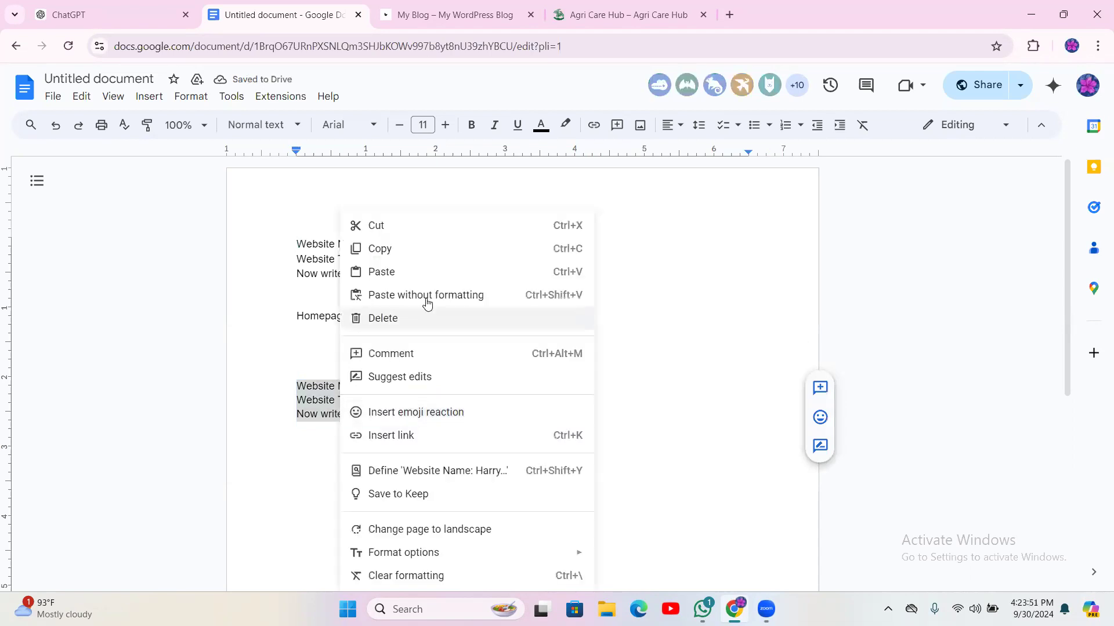
left_click(405, 250)
left_click(110, 14)
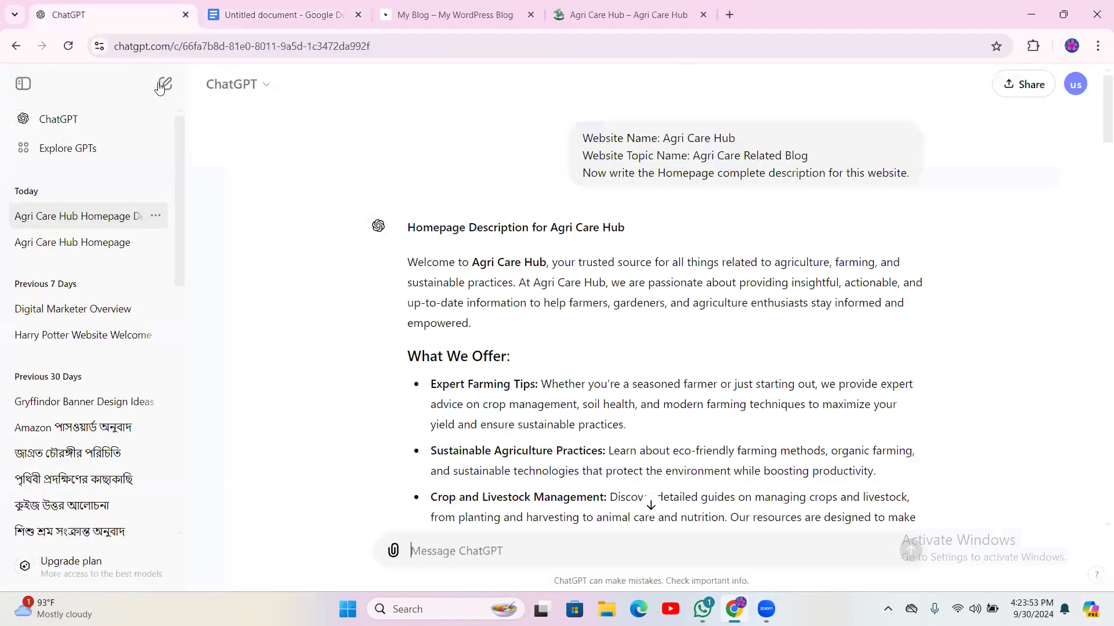
key("ctrl+shift+o")
right_click(487, 548)
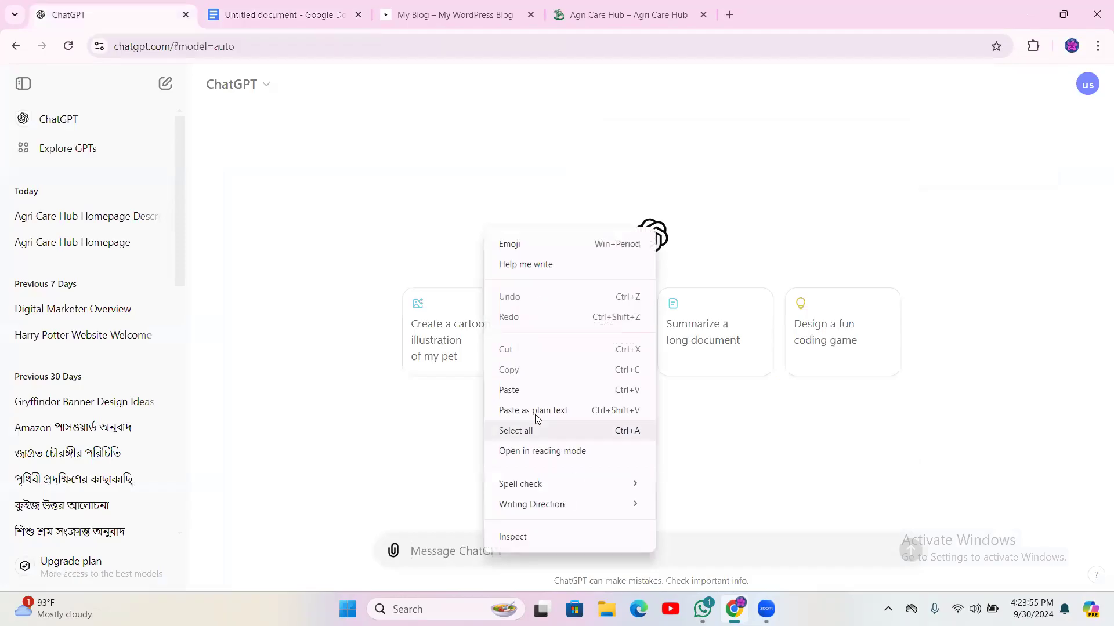
left_click(519, 391)
left_click(909, 551)
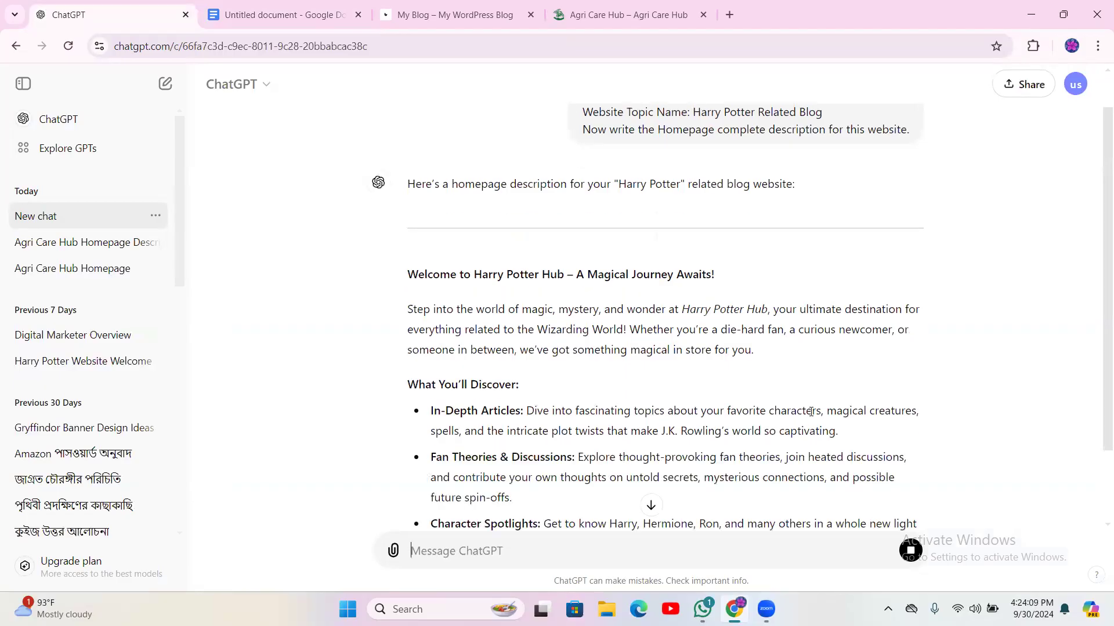
scroll(611, 391, "down", 3)
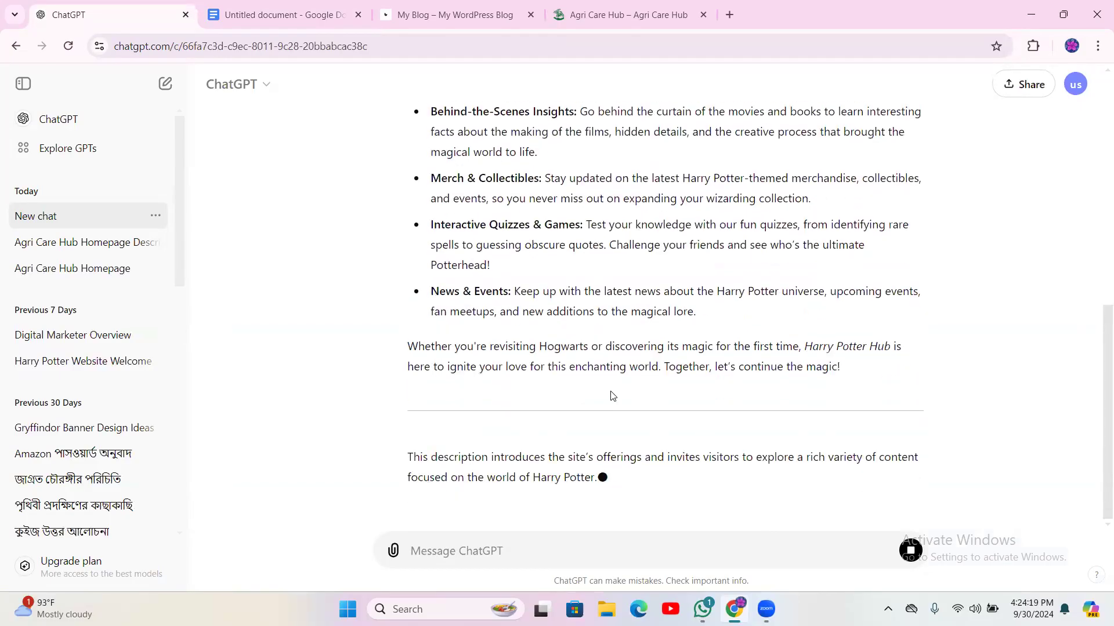
- Copy the "Continue Generating" message from the Agri Care Hub description chat and paste it below the second prompt in the Google Docs document
left_click(99, 250)
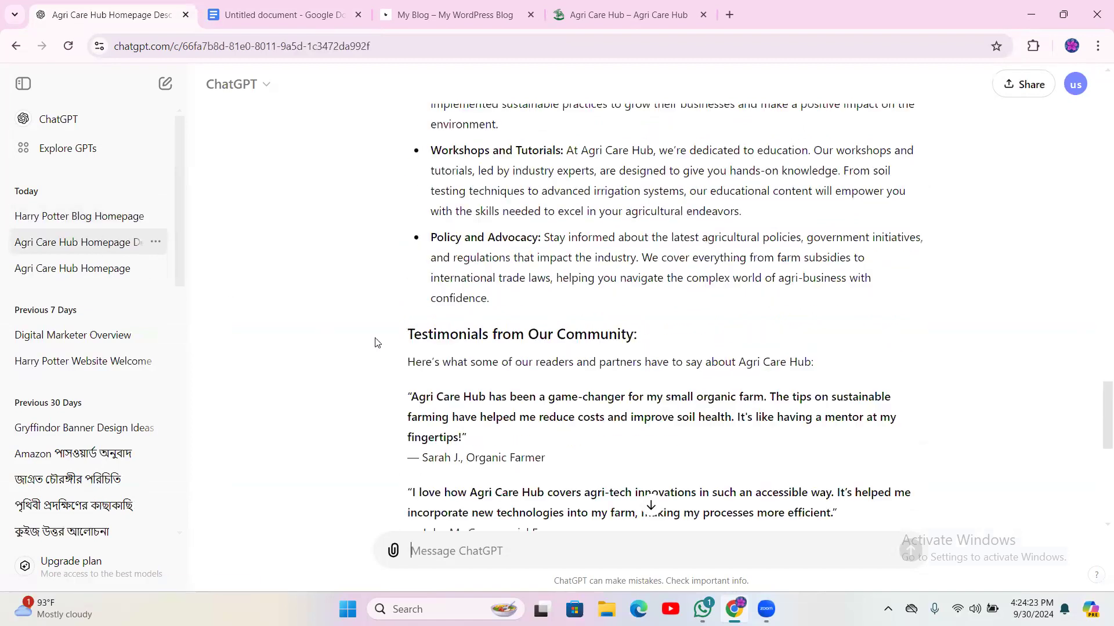
scroll(374, 343, "up", 10)
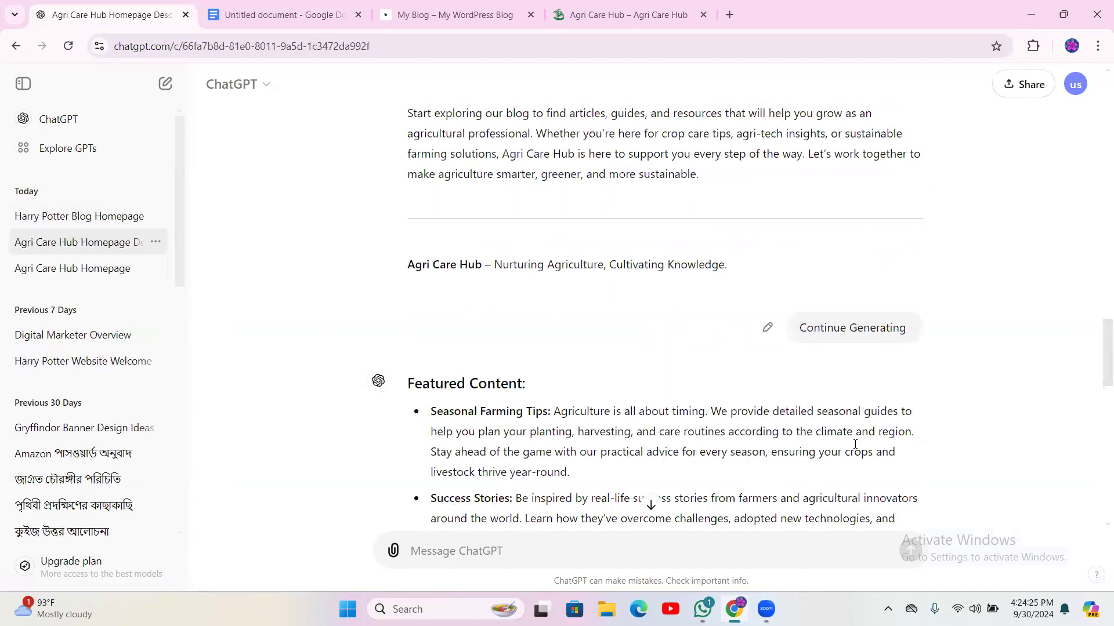
triple_click(808, 330)
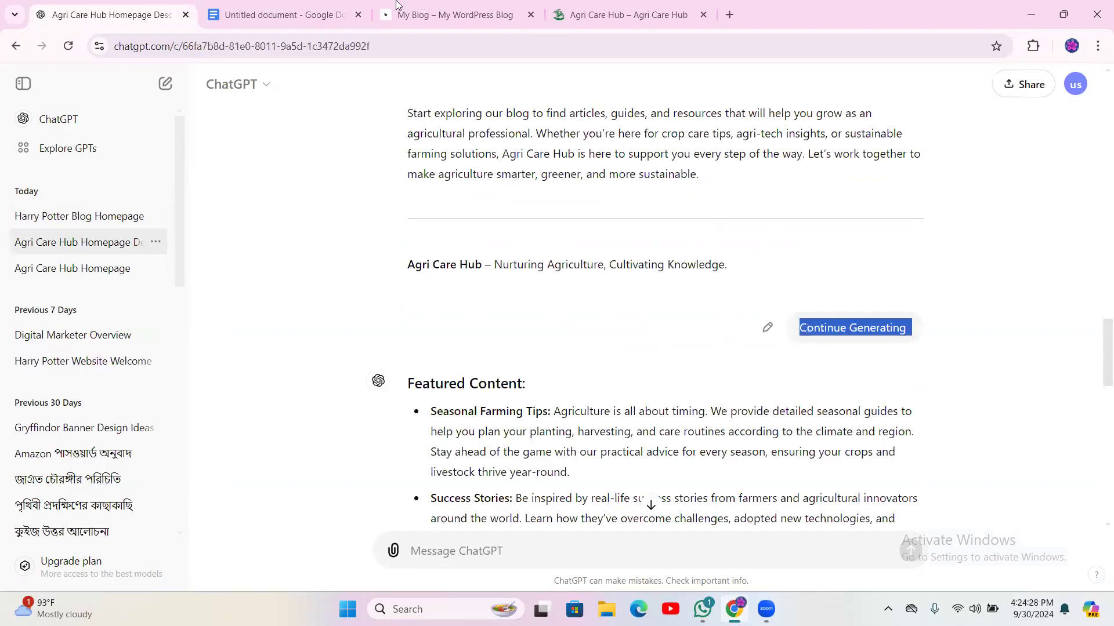
left_click(296, 9)
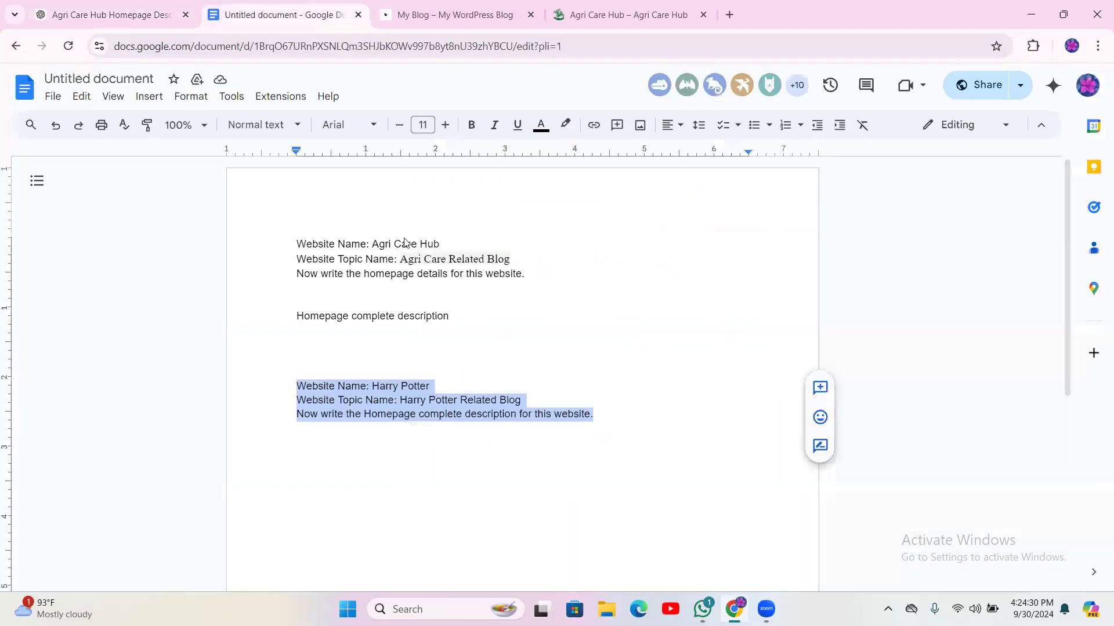
left_click(615, 414)
key("Return")
key("Return")
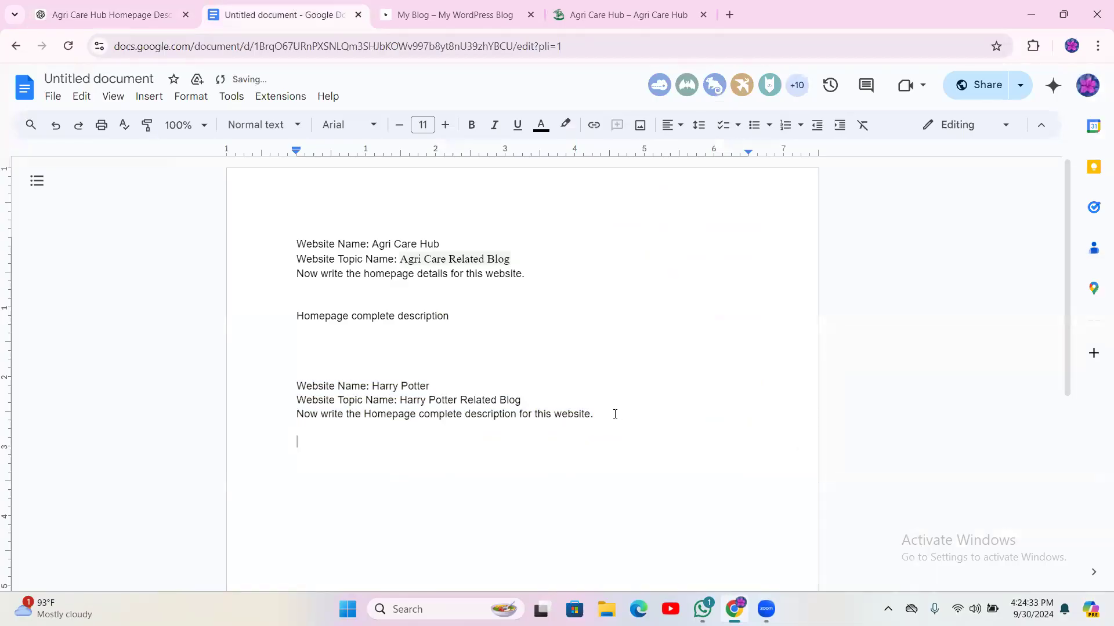
key("ctrl+v")
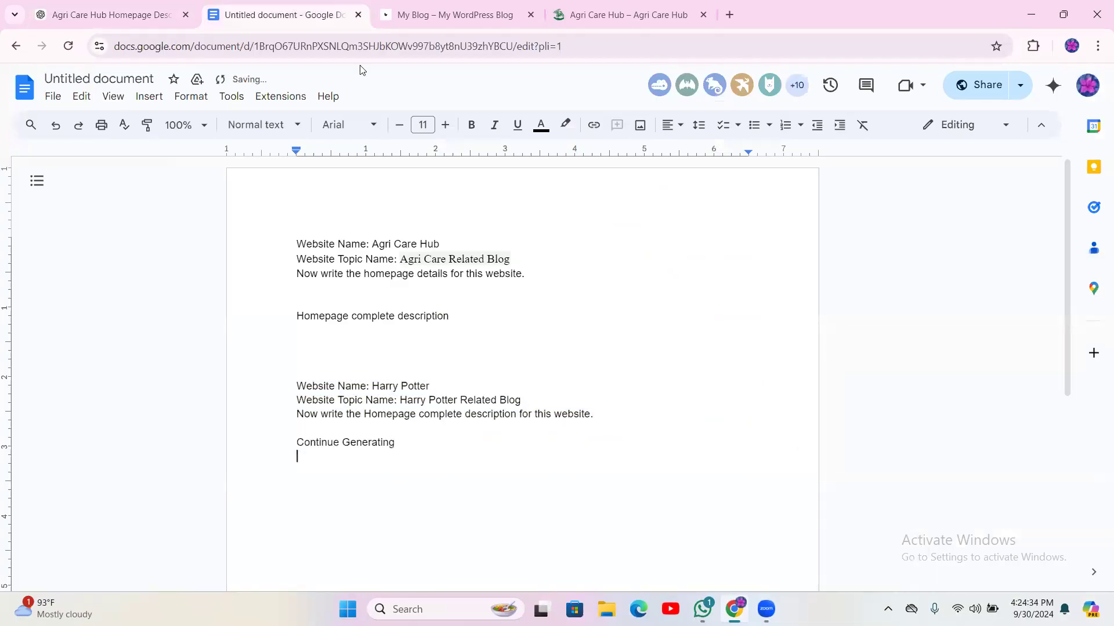
- Send "Continue Generating" again in the Harry Potter ChatGPT conversation and review the extended homepage text
left_click(87, 8)
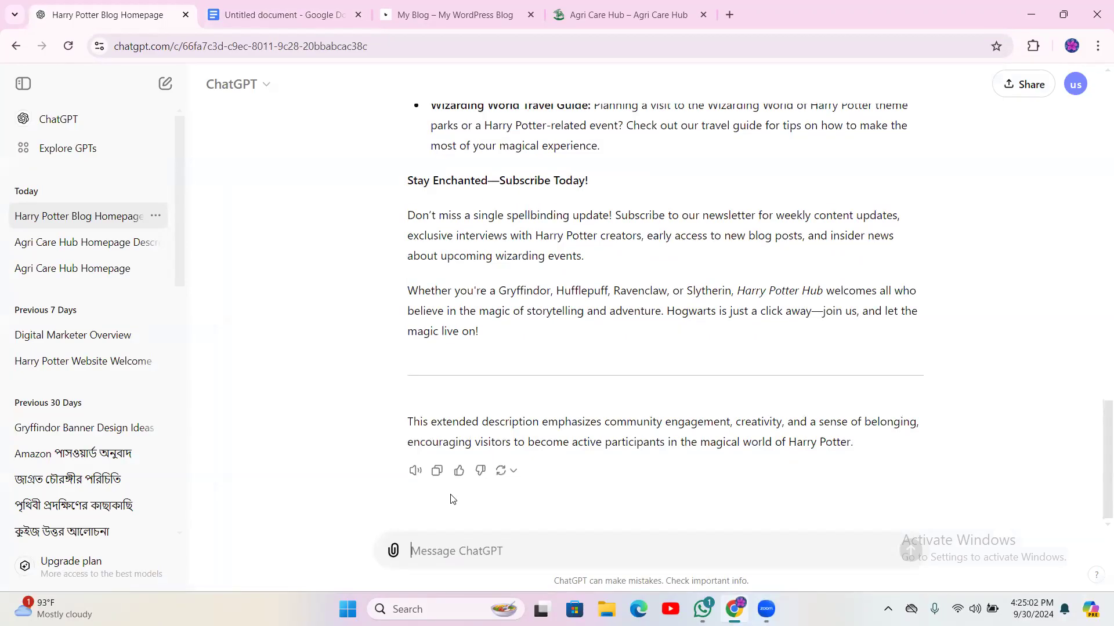
key("ctrl+v")
key("Return")
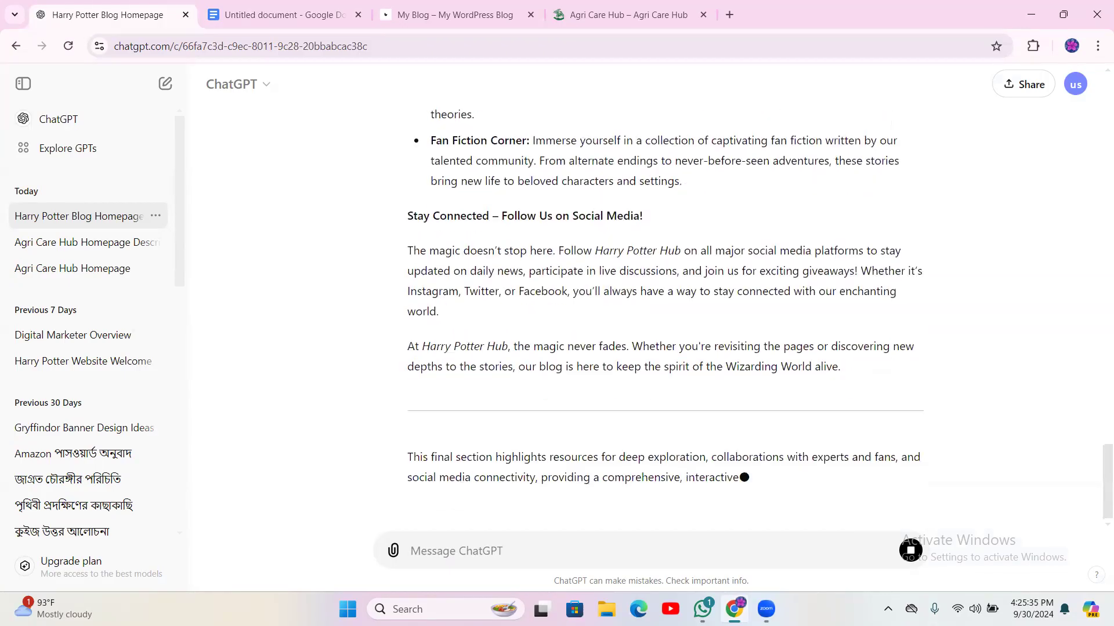
scroll(582, 377, "up", 7)
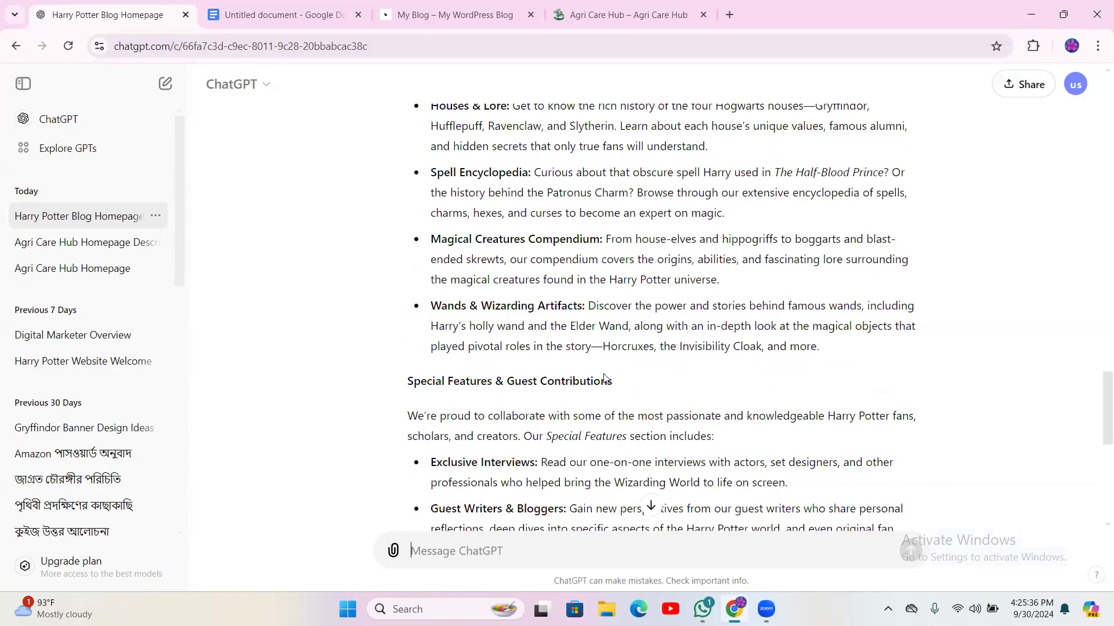
scroll(644, 250, "up", 10)
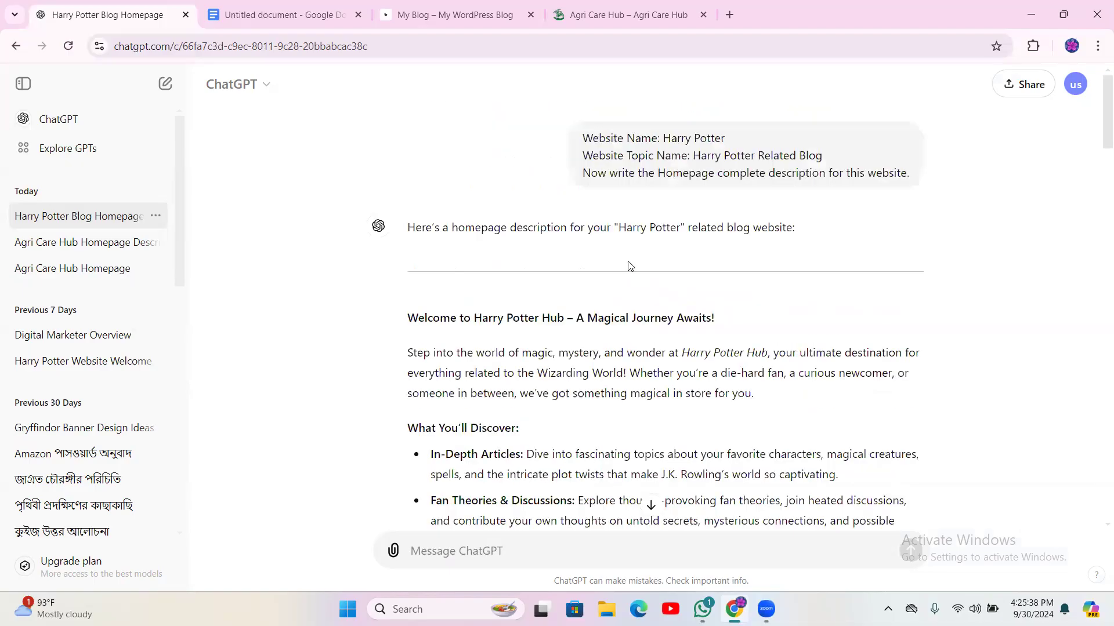
scroll(566, 239, "down", 7)
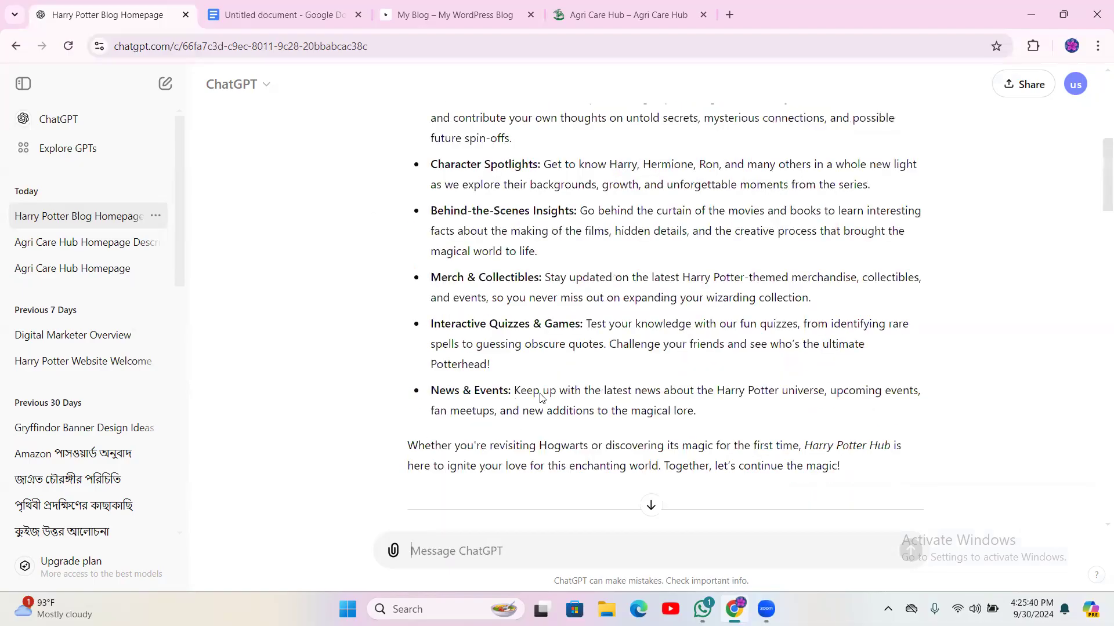
scroll(540, 397, "down", 1)
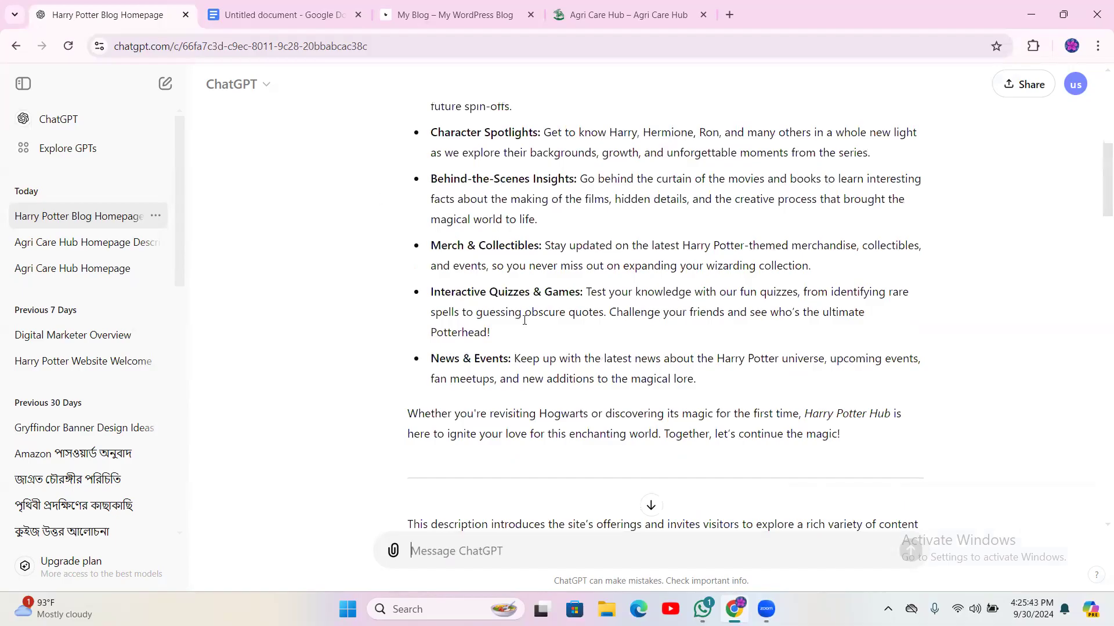
scroll(527, 339, "down", 8)
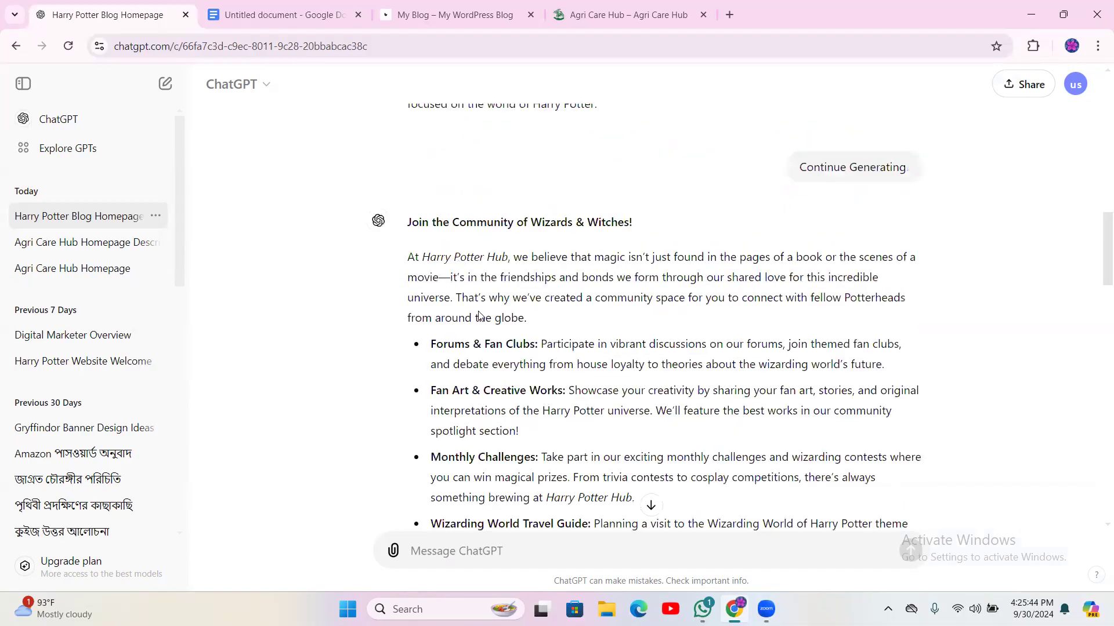
- Switch to the Agri Care Hub website, find the story section on the homepage and copy its "Our Story" heading
left_click(625, 6)
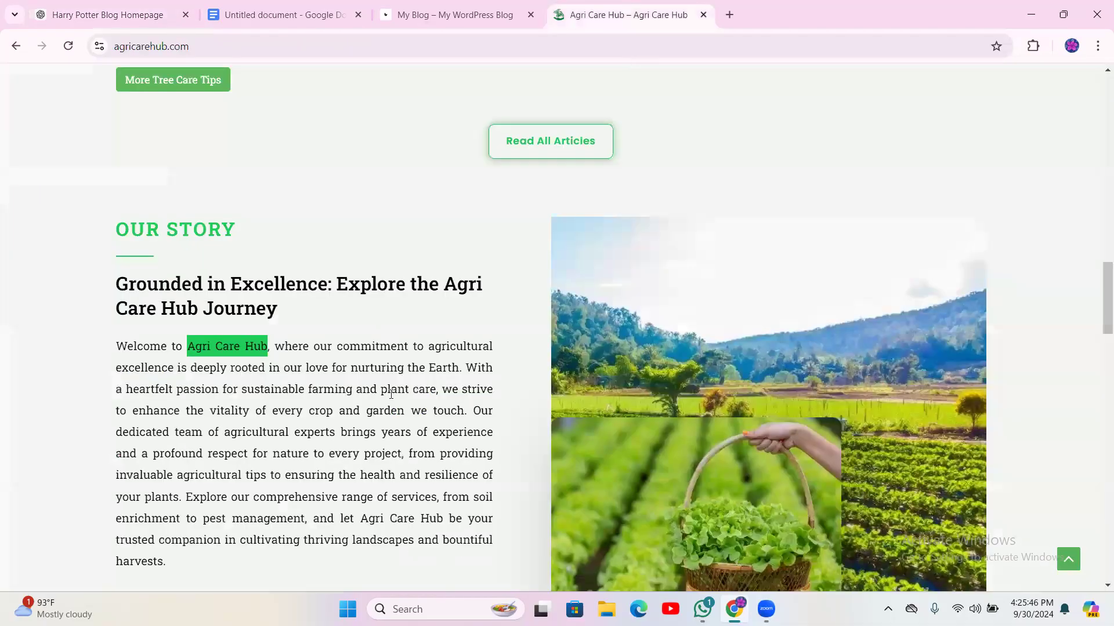
scroll(327, 312, "up", 1)
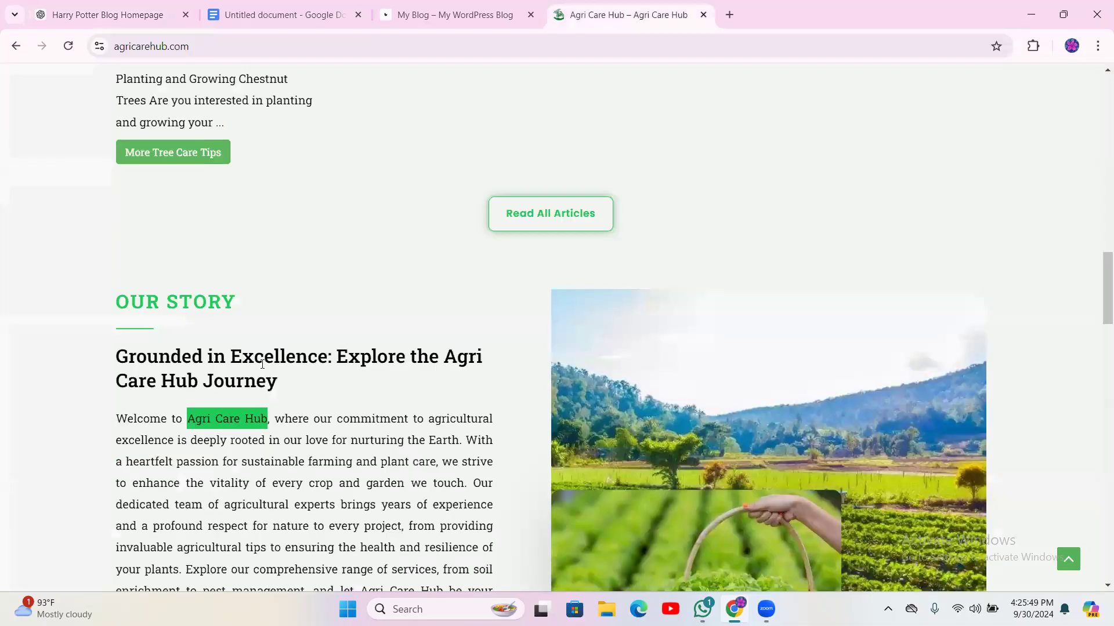
left_click(322, 365)
scroll(322, 363, "down", 1)
scroll(316, 371, "up", 5)
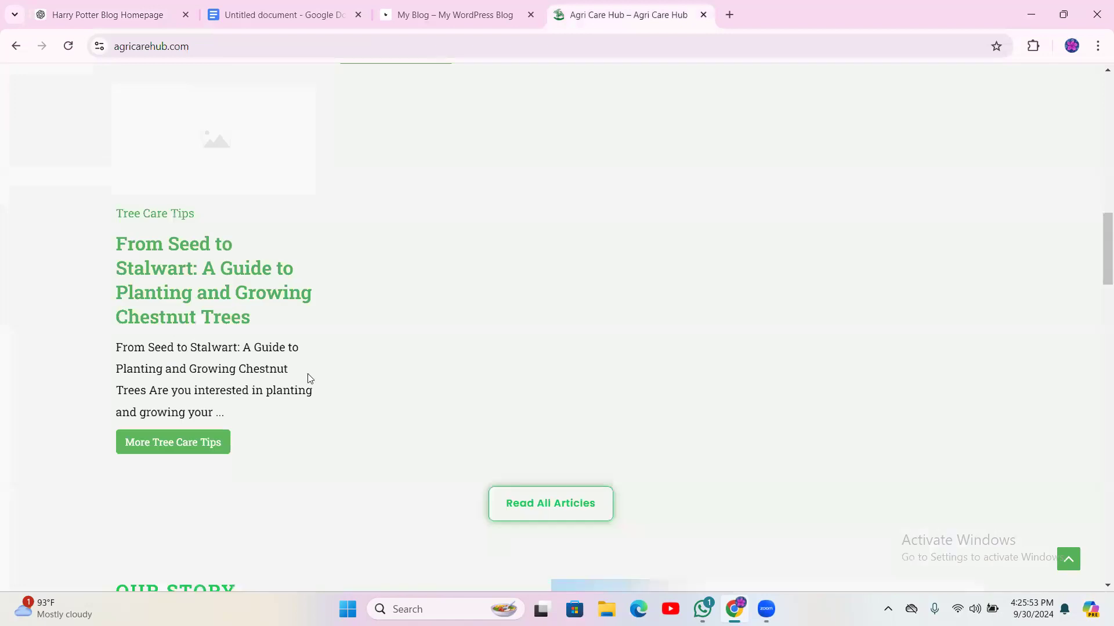
scroll(308, 380, "down", 3)
scroll(223, 376, "down", 2)
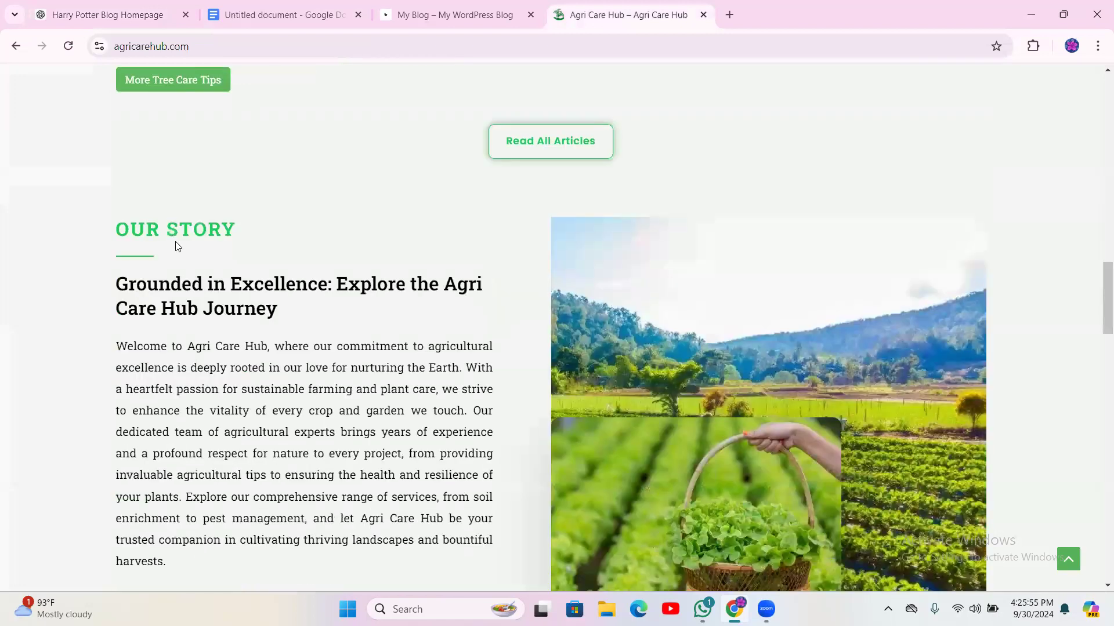
triple_click(168, 227)
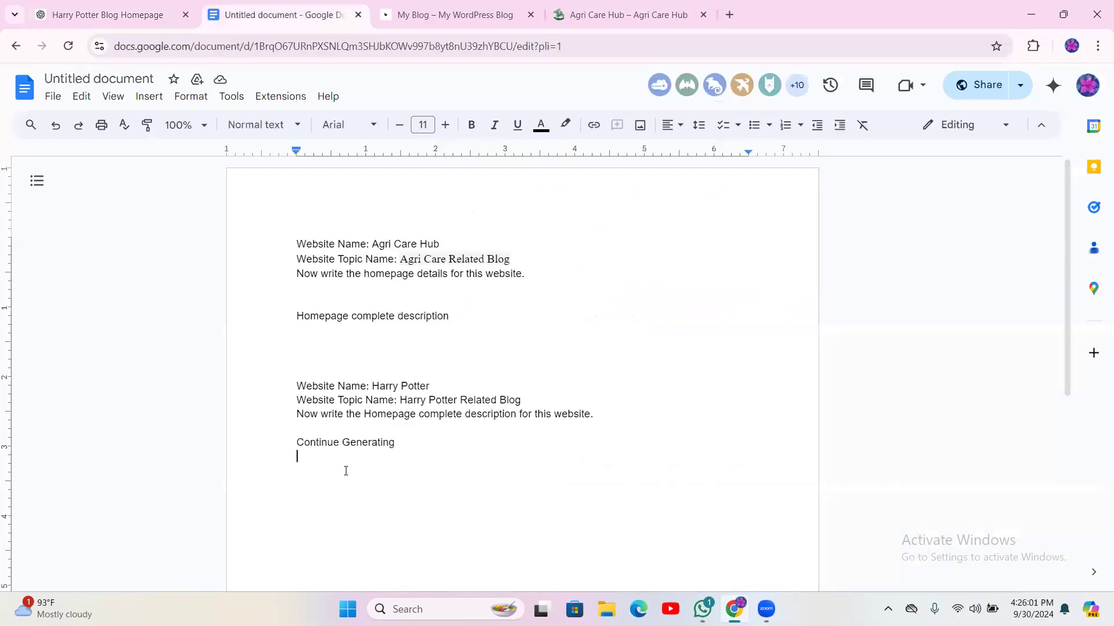
- Paste the "Our Story" heading with its original formatting below "Continue Generating" in the document, and undo the paste
key("Return")
key("ctrl+v")
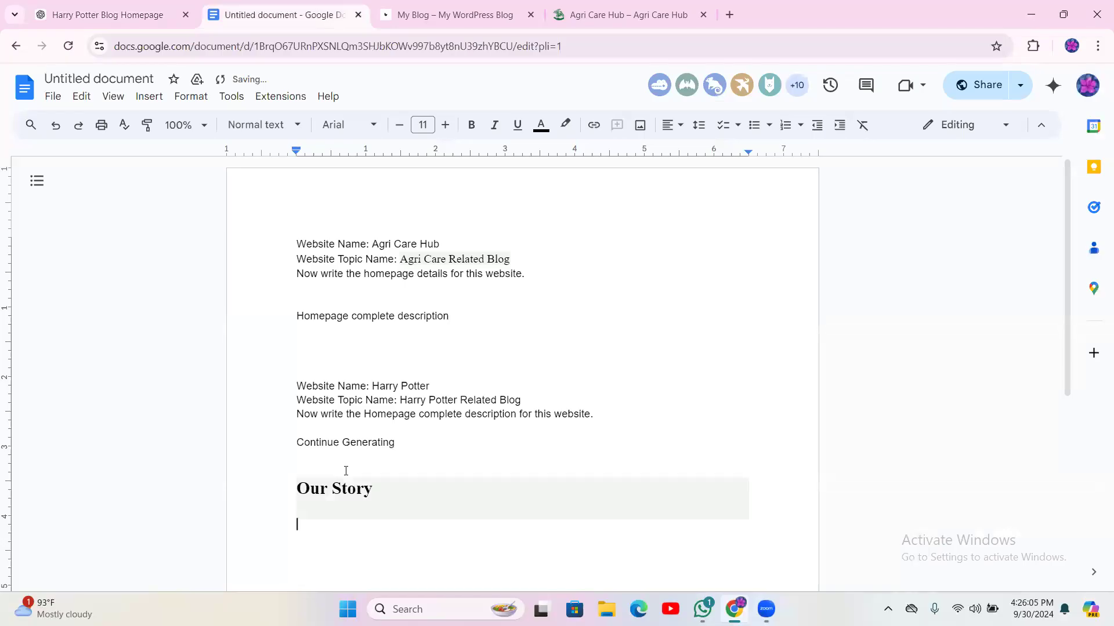
key("ctrl+z")
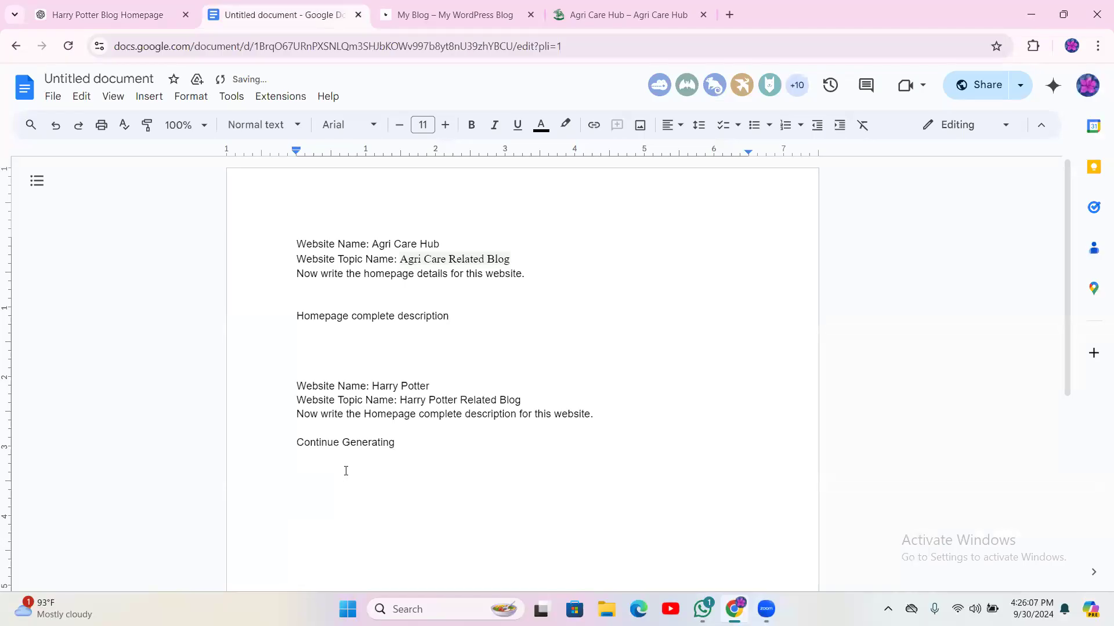
- Write the prompt “Our Story” write on this for this website. below "Continue Generating" in the document
type("Our Story")
left_click(354, 482)
type("\"")
key("Home")
type("\"")
key("End")
type("write on this for this ")
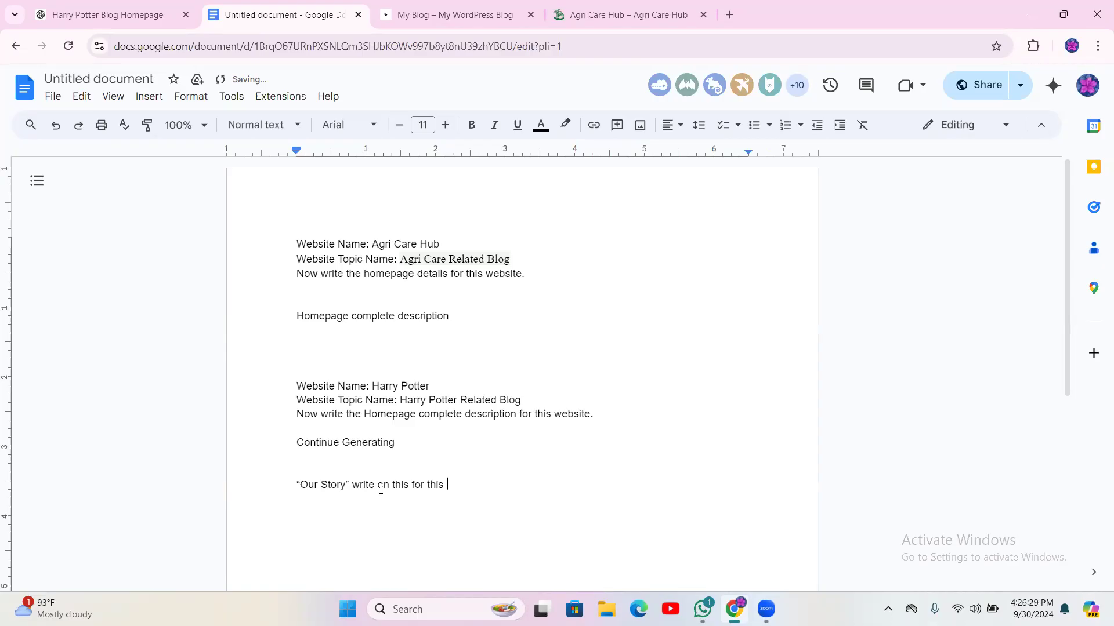
type("webs")
type("ite")
type(",")
key("BackSpace")
type(".")
left_click_drag(389, 484, 380, 486)
left_click(373, 506)
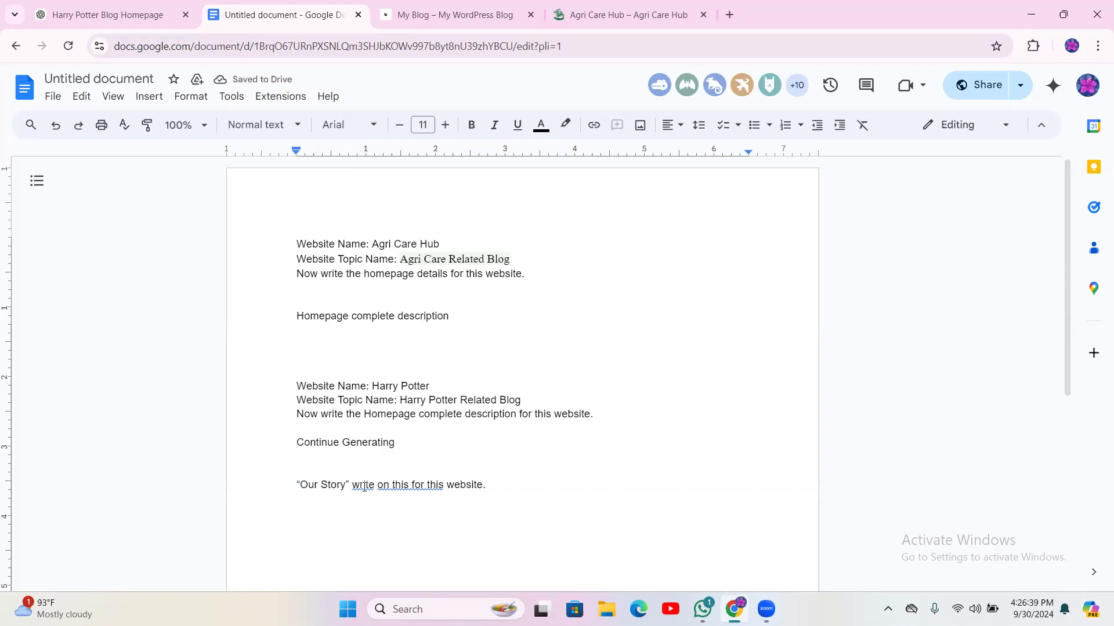
left_click(365, 486)
left_click(407, 487)
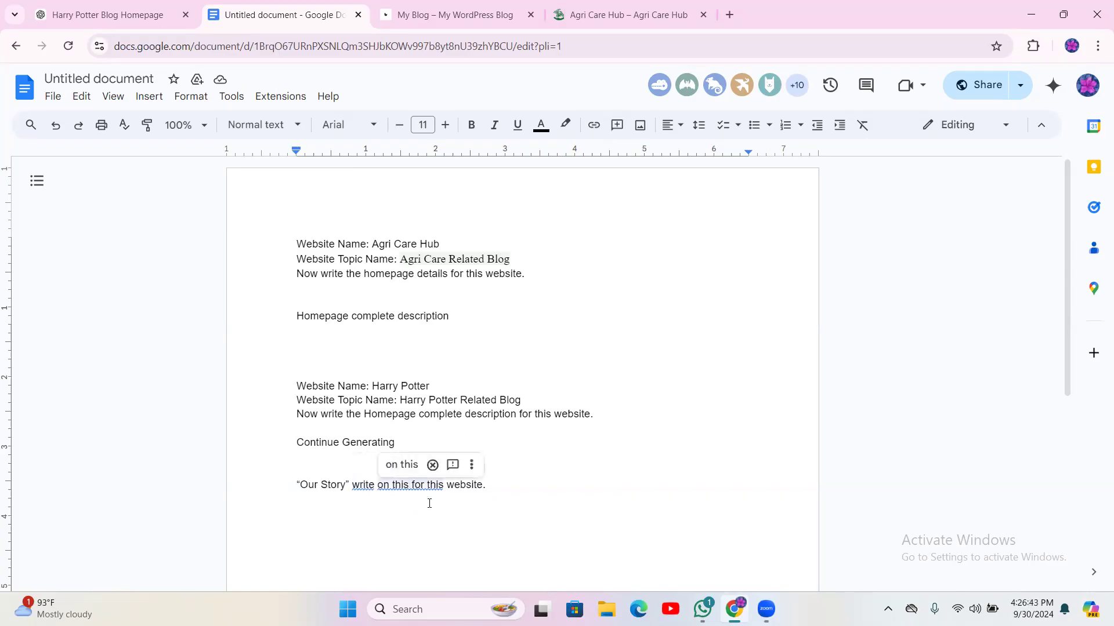
left_click(374, 488)
- Copy the “Our Story” prompt line and send it in the Harry Potter Blog Homepage conversation in ChatGPT
triple_click(359, 487)
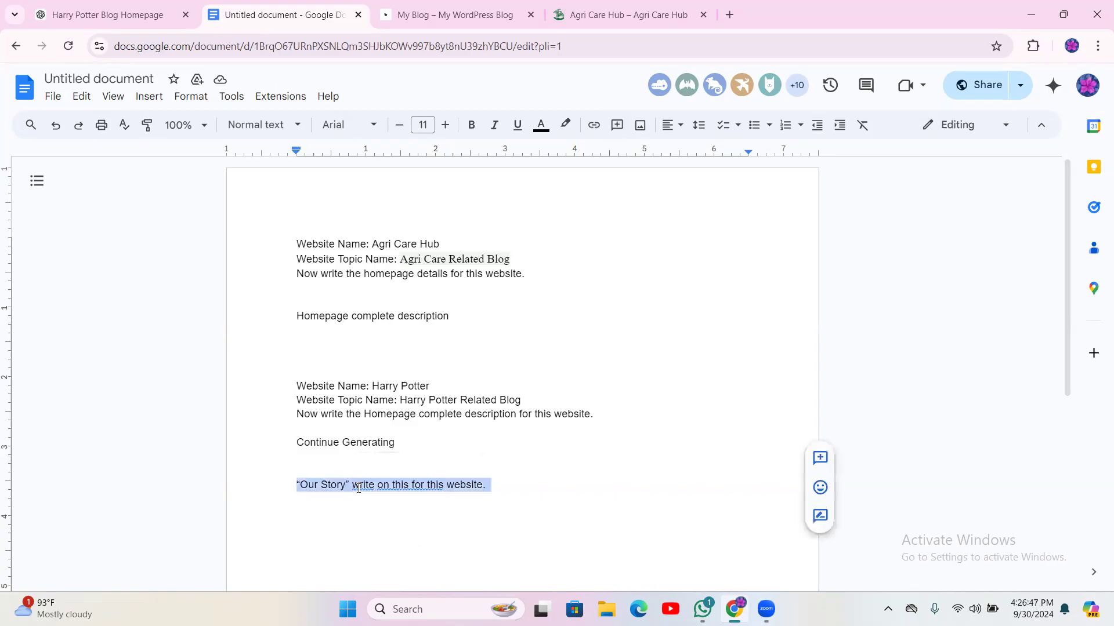
right_click(360, 486)
left_click(413, 145)
left_click(95, 6)
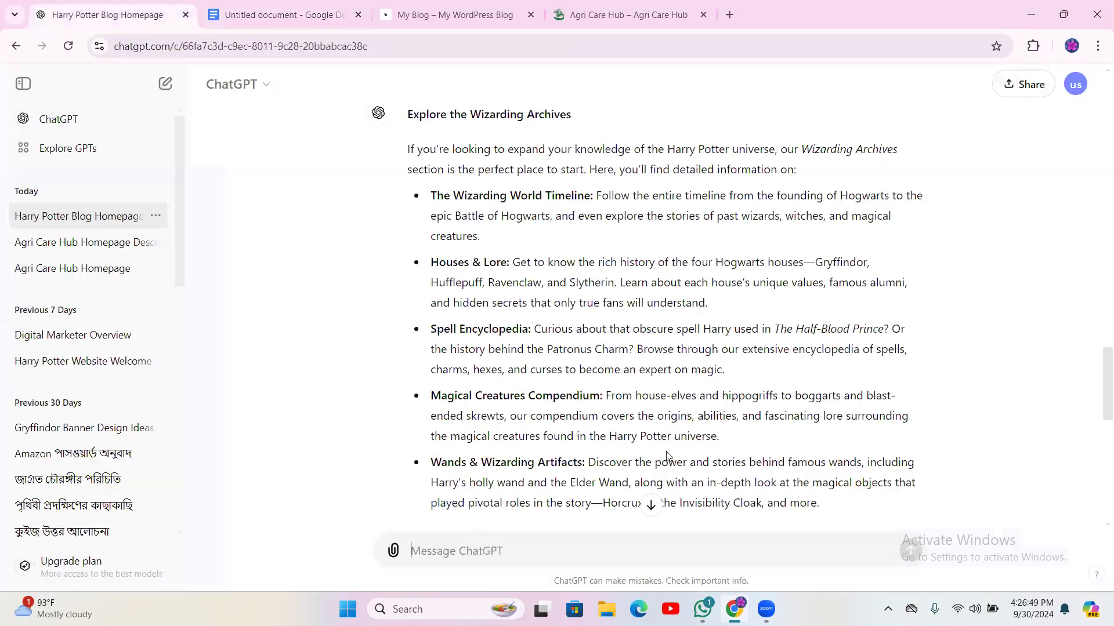
key("ctrl+v")
left_click(911, 550)
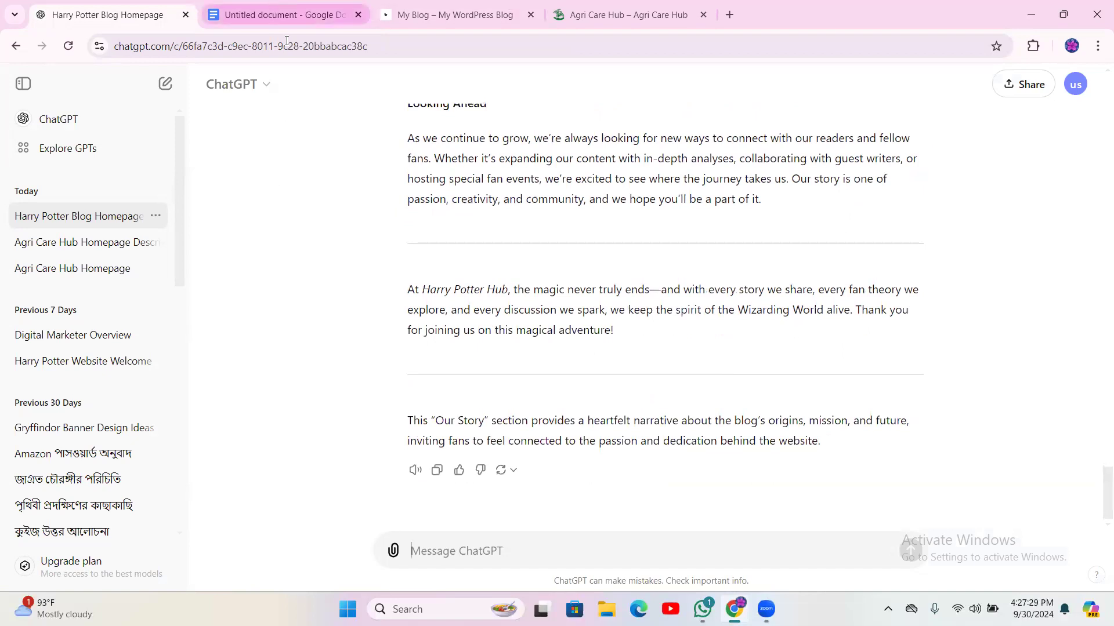
- Switch to the Agri Care Hub website and review the homepage sections below "Our Story": testimonials, newsletter subscription and footer
left_click(274, 8)
left_click(670, 6)
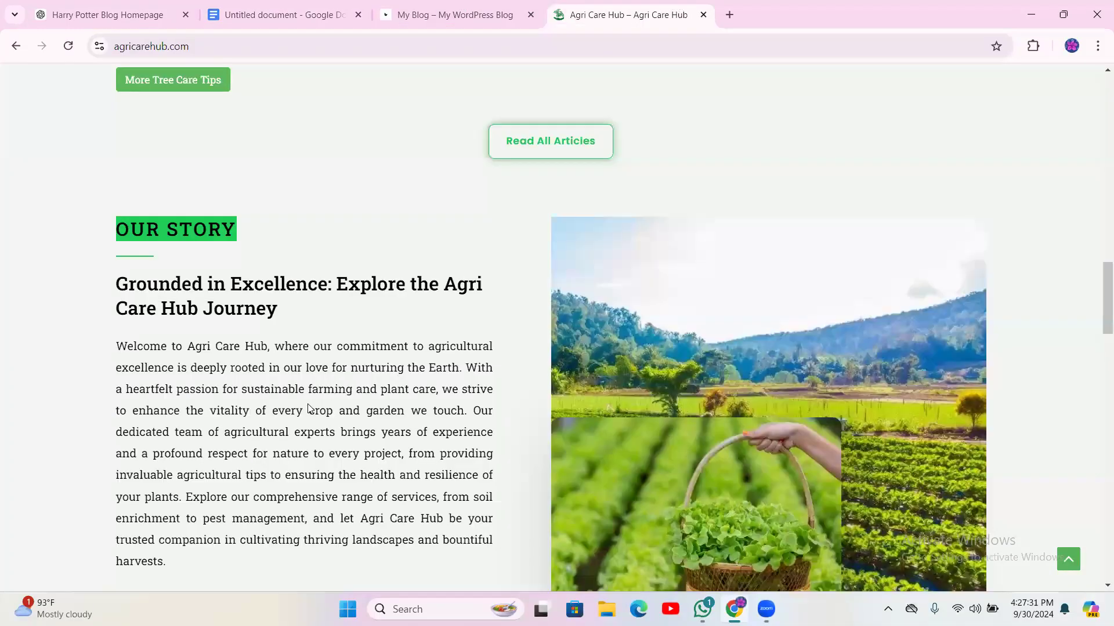
scroll(212, 189, "down", 10)
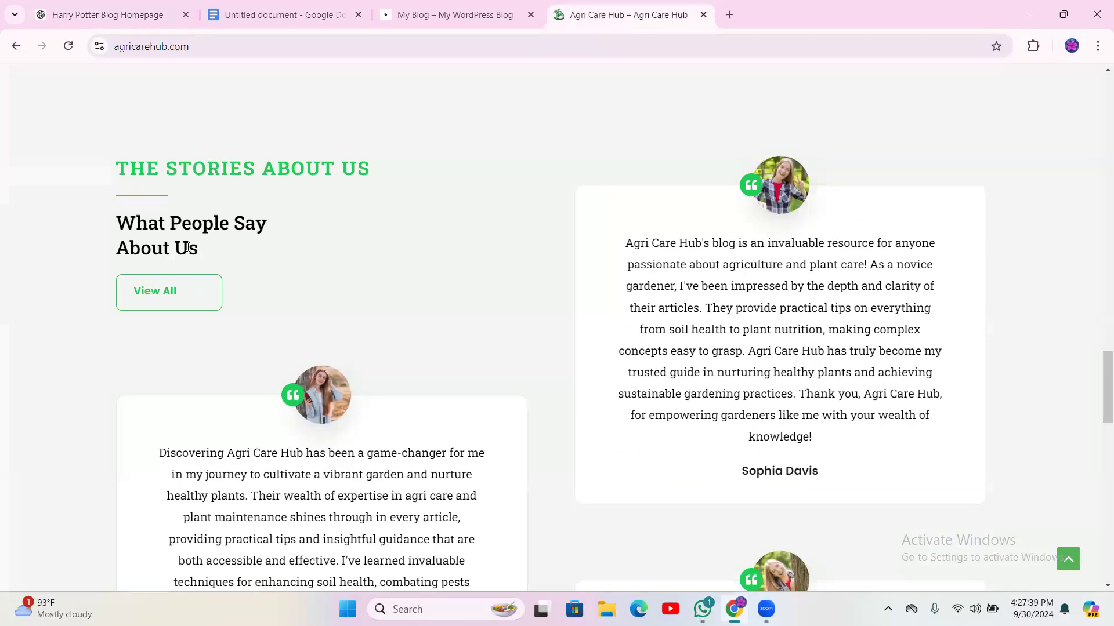
left_click_drag(186, 246, 223, 255)
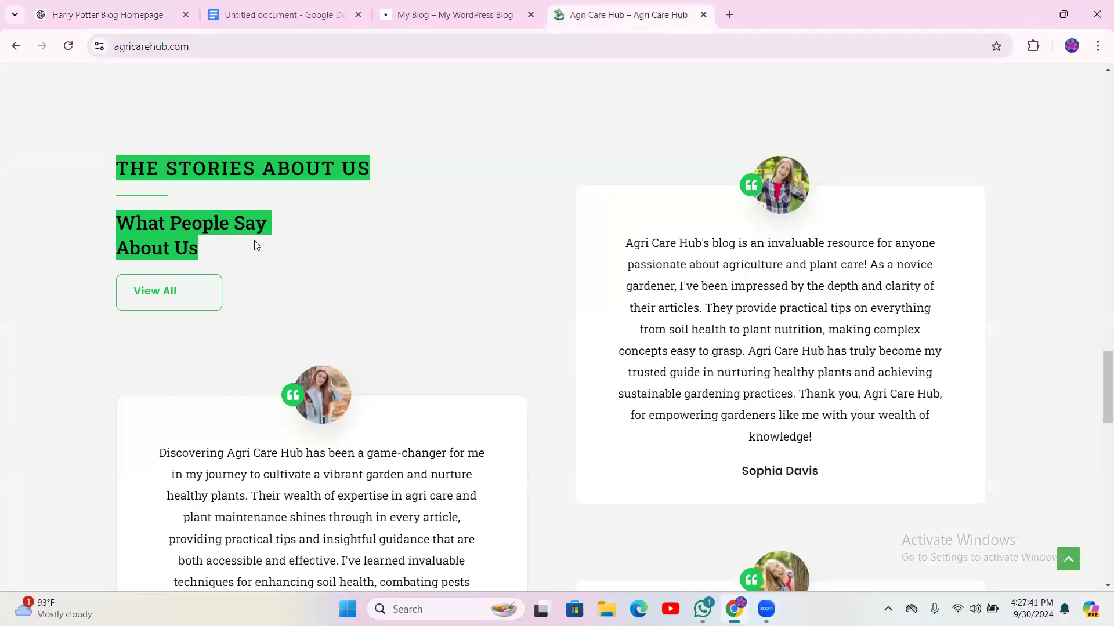
scroll(443, 447, "down", 5)
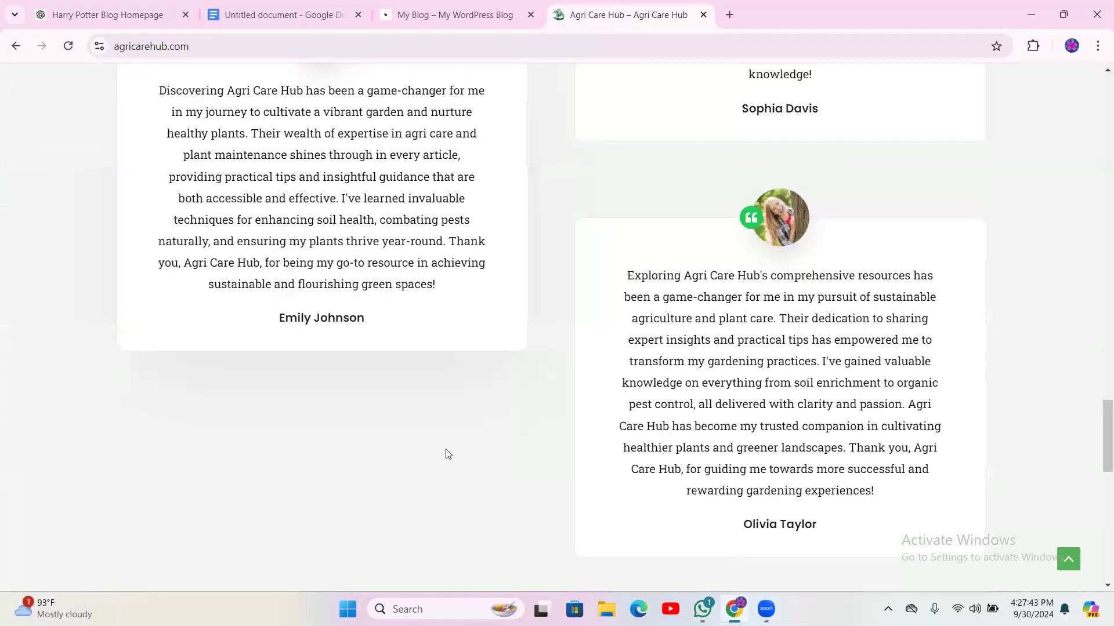
scroll(520, 373, "up", 4)
scroll(510, 392, "down", 5)
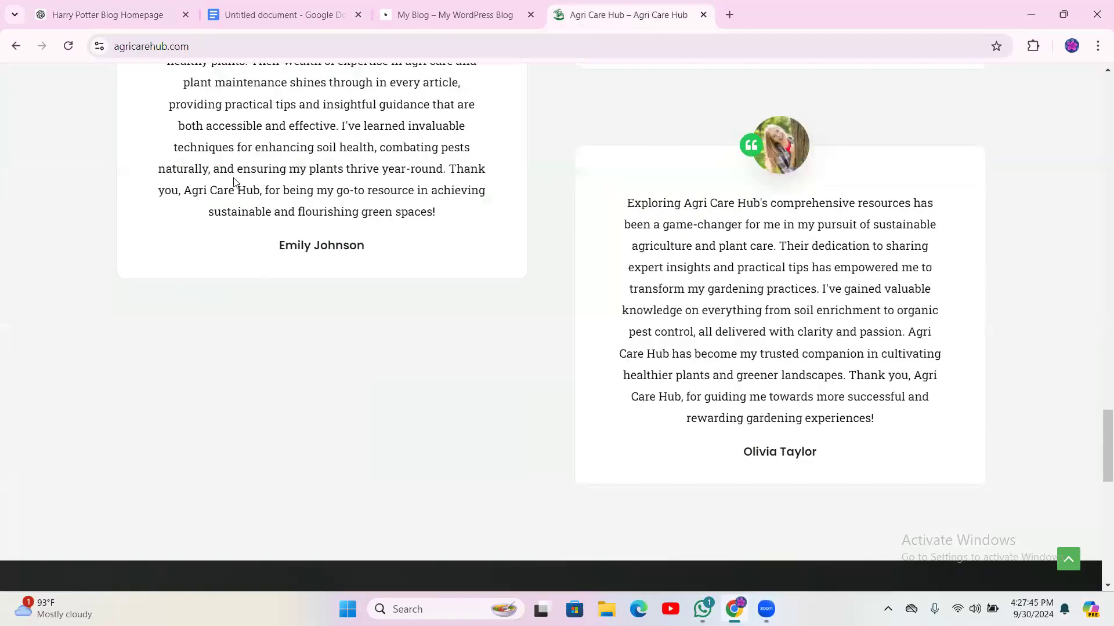
scroll(261, 185, "up", 5)
left_click(294, 192)
scroll(428, 451, "down", 11)
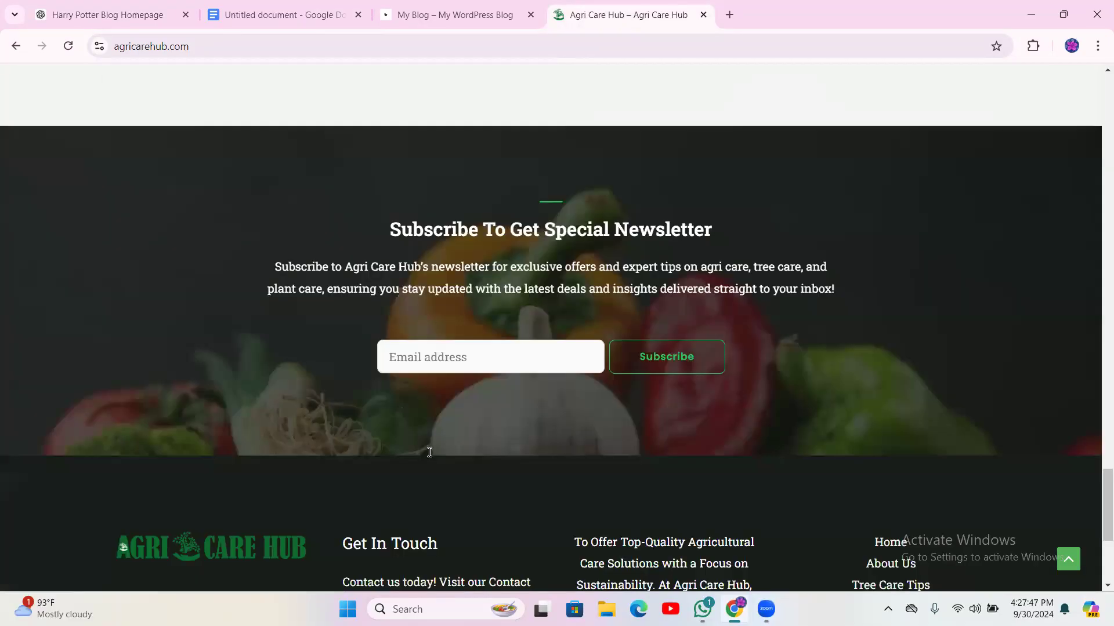
scroll(428, 458, "down", 5)
scroll(424, 447, "up", 20)
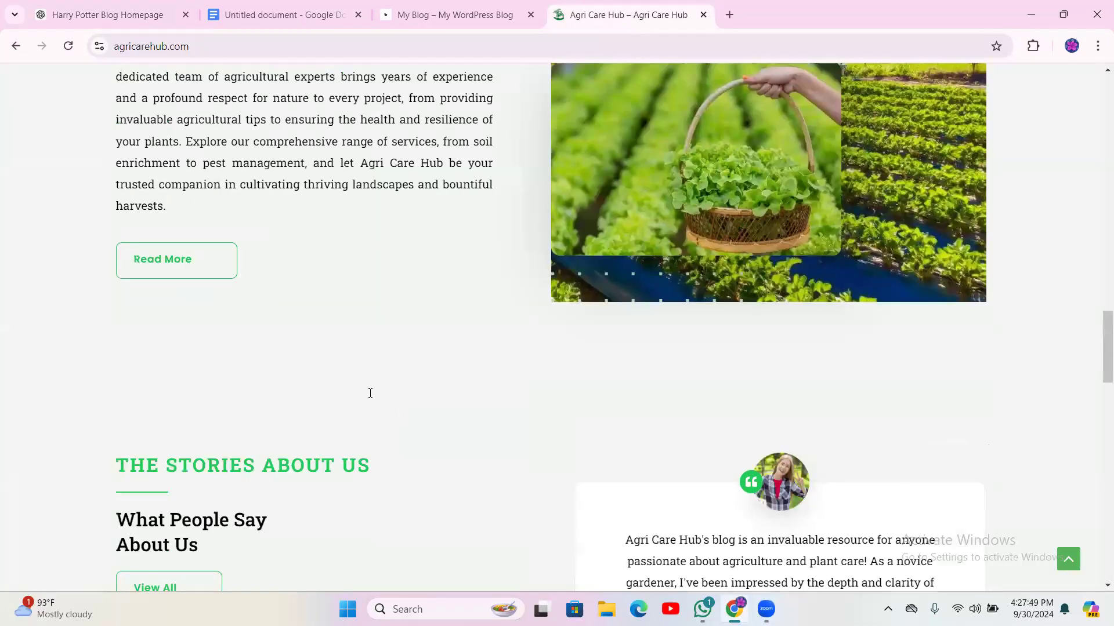
scroll(154, 87, "up", 20)
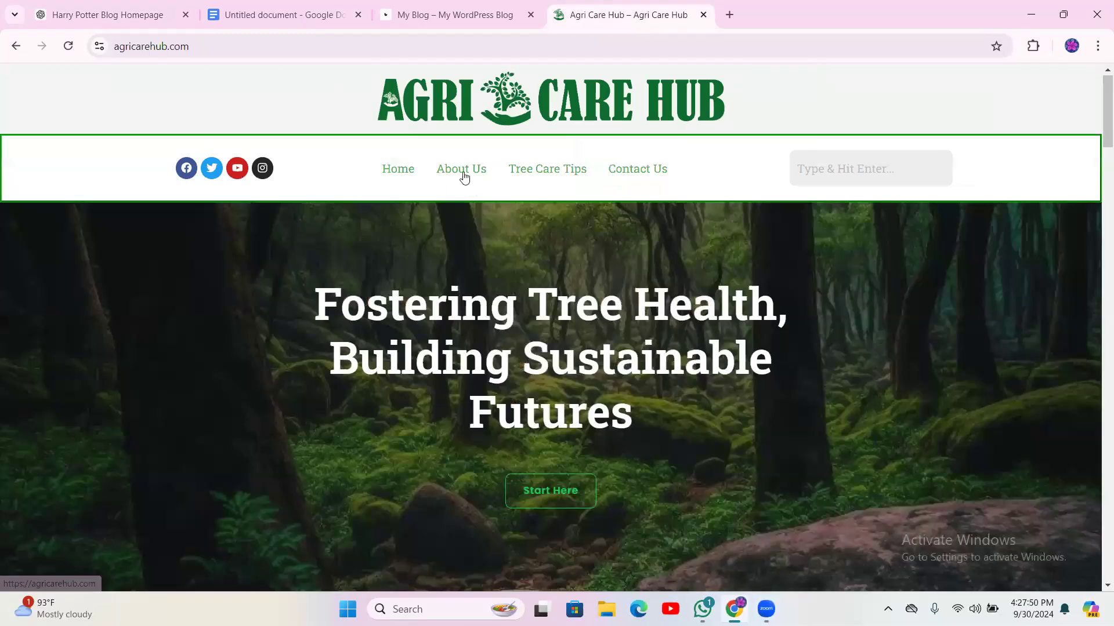
- Open the website's About Us page in a new tab and copy its "About Us" heading
right_click(463, 177)
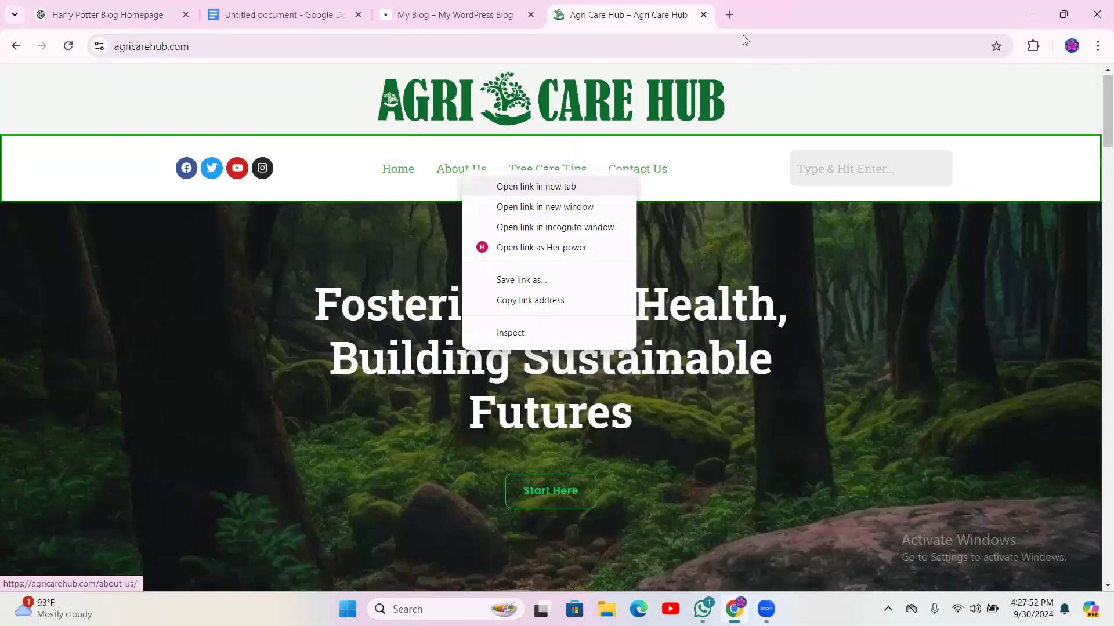
key("Return")
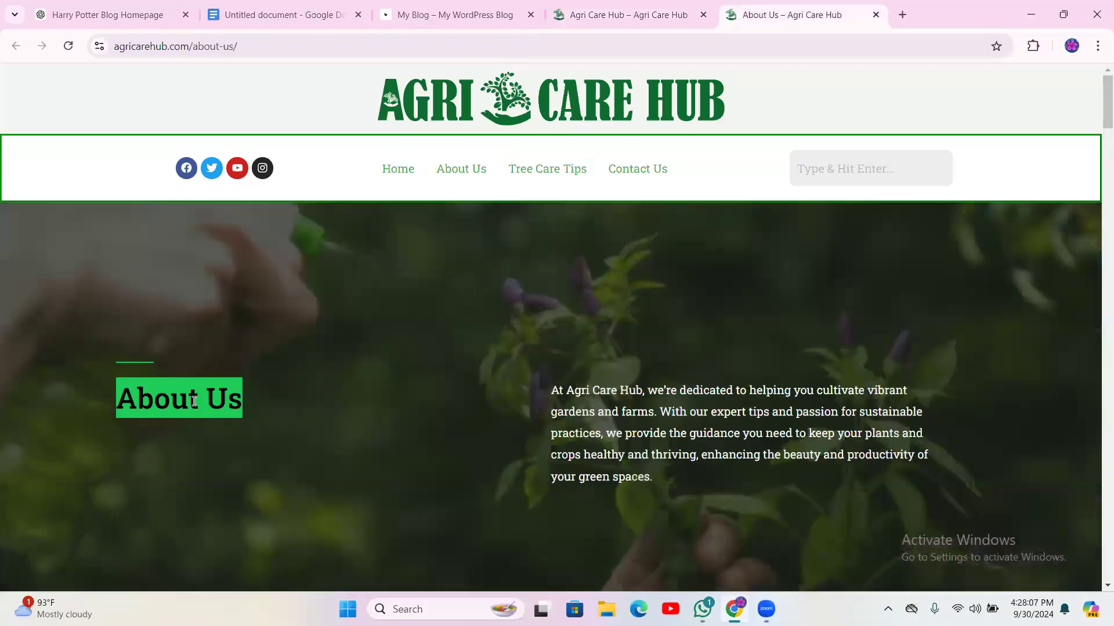
right_click(193, 400)
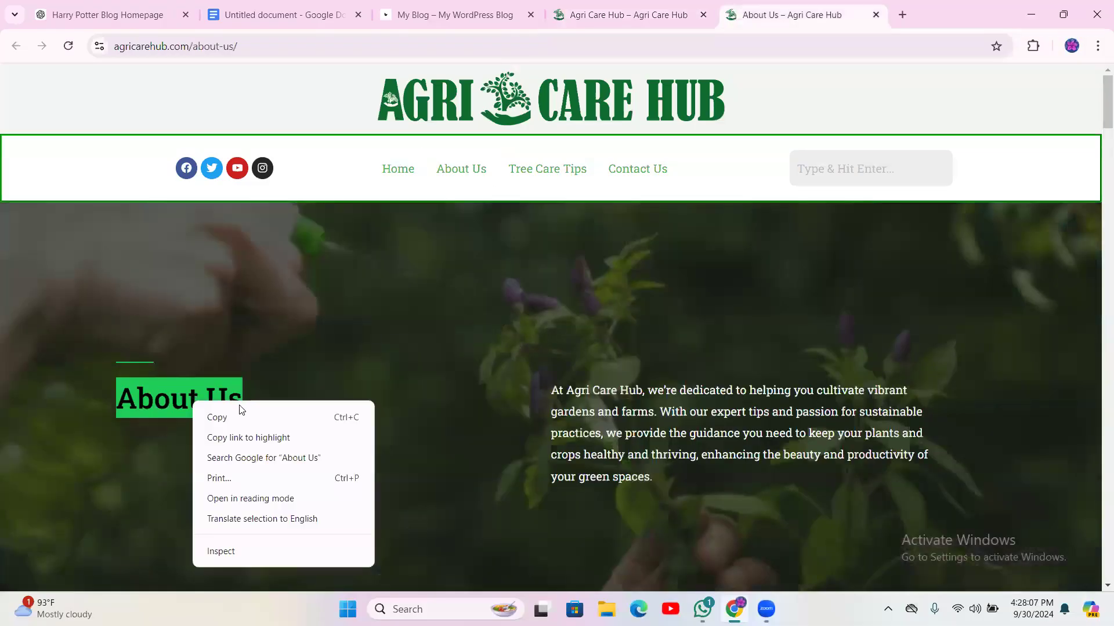
left_click(220, 414)
- In the Google Docs document, duplicate the whole Harry Potter prompt block, from Website Name to the “Our Story” line, a few lines below the original
left_click(258, 11)
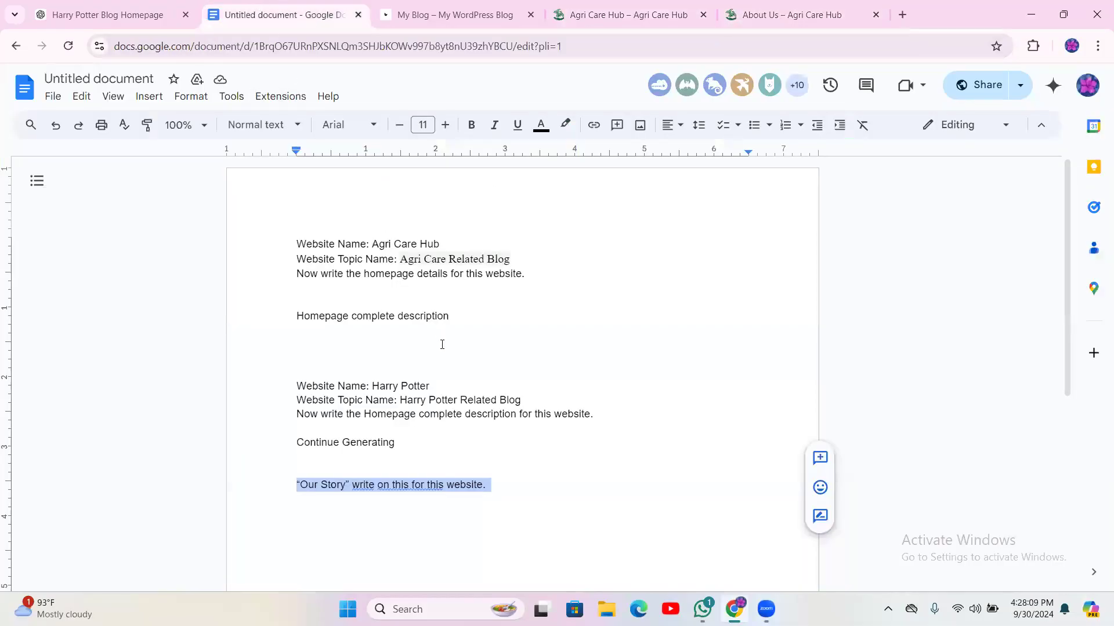
left_click(502, 447)
left_click_drag(517, 482, 277, 359)
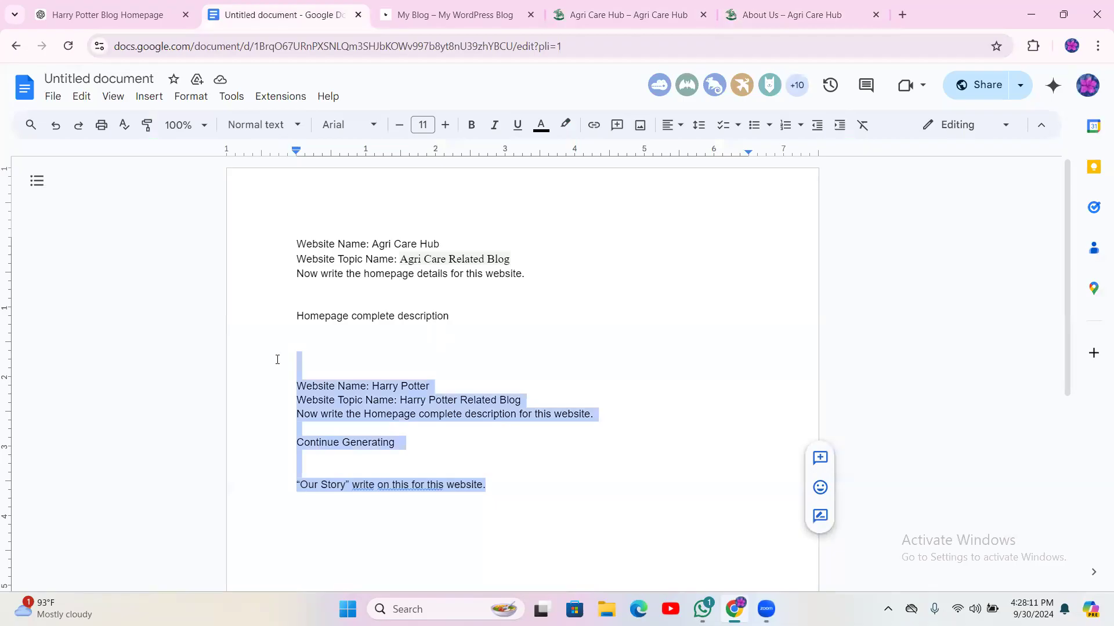
left_click_drag(532, 474, 252, 385)
right_click(347, 401)
left_click(405, 249)
scroll(450, 435, "down", 5)
scroll(503, 368, "up", 2)
left_click(505, 344)
key("Return")
key("Return")
key("Return")
key("ctrl+v")
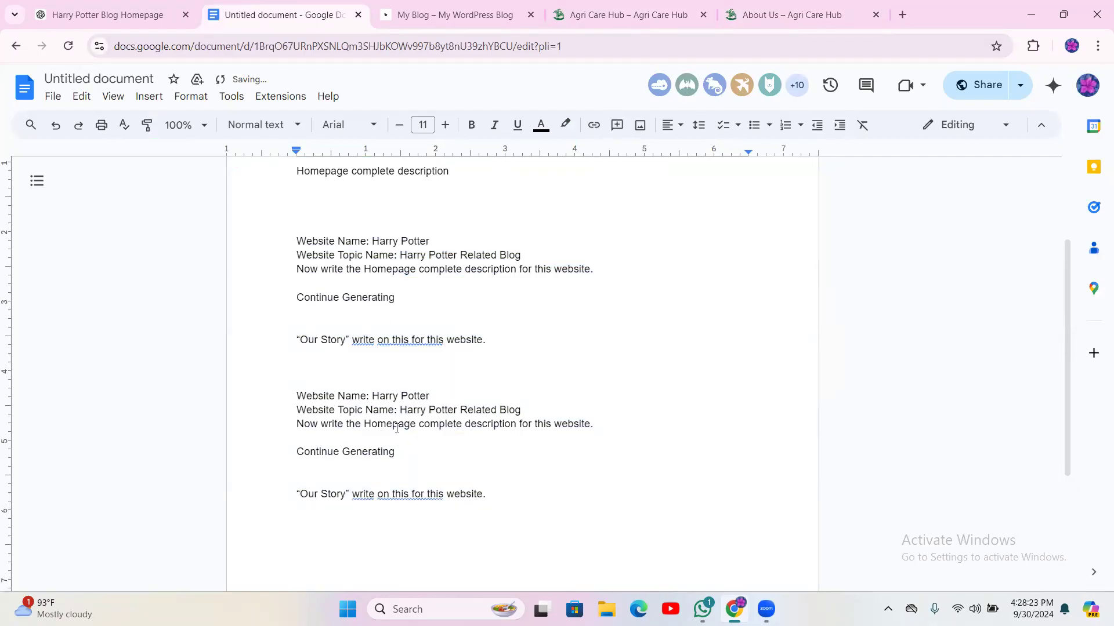
- Try to replace "Homepage" in the duplicated prompt with the clipboard content, and undo the paste
left_click_drag(364, 425, 408, 425)
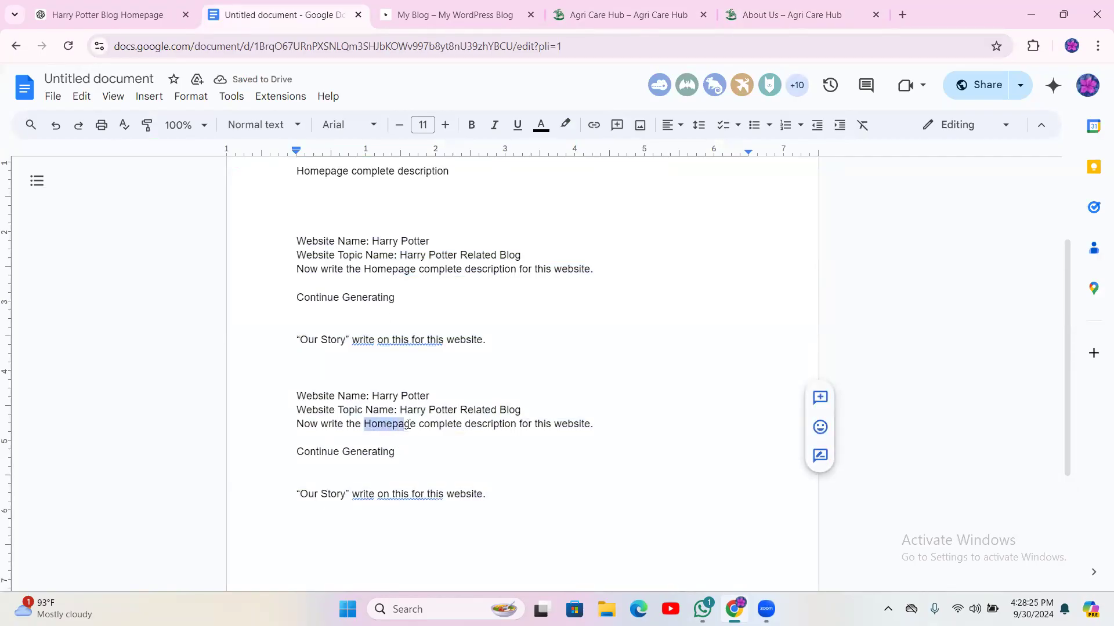
right_click(385, 431)
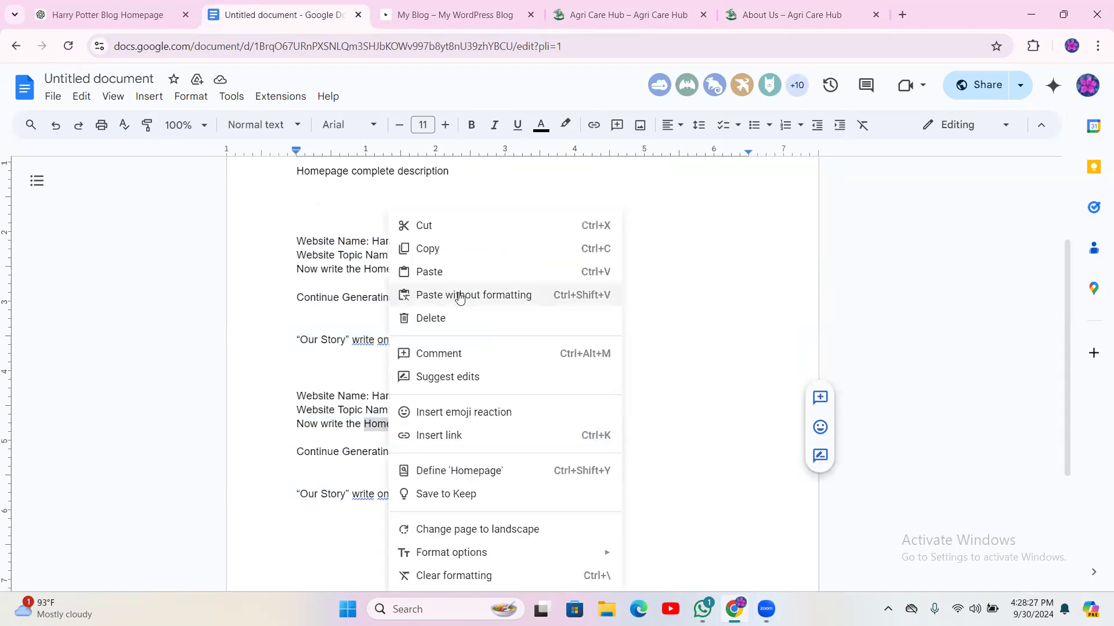
key("Escape")
key("ctrl+v")
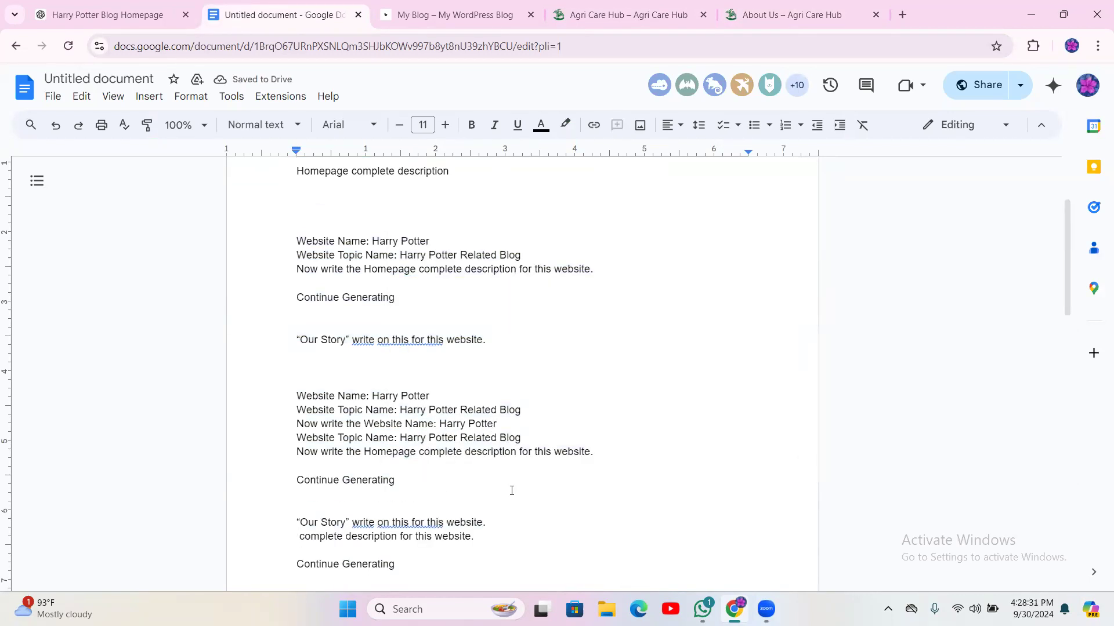
key("ctrl+z")
- Switch to the Agri Care Hub About Us page and copy its "About Us" heading again
left_click(801, 15)
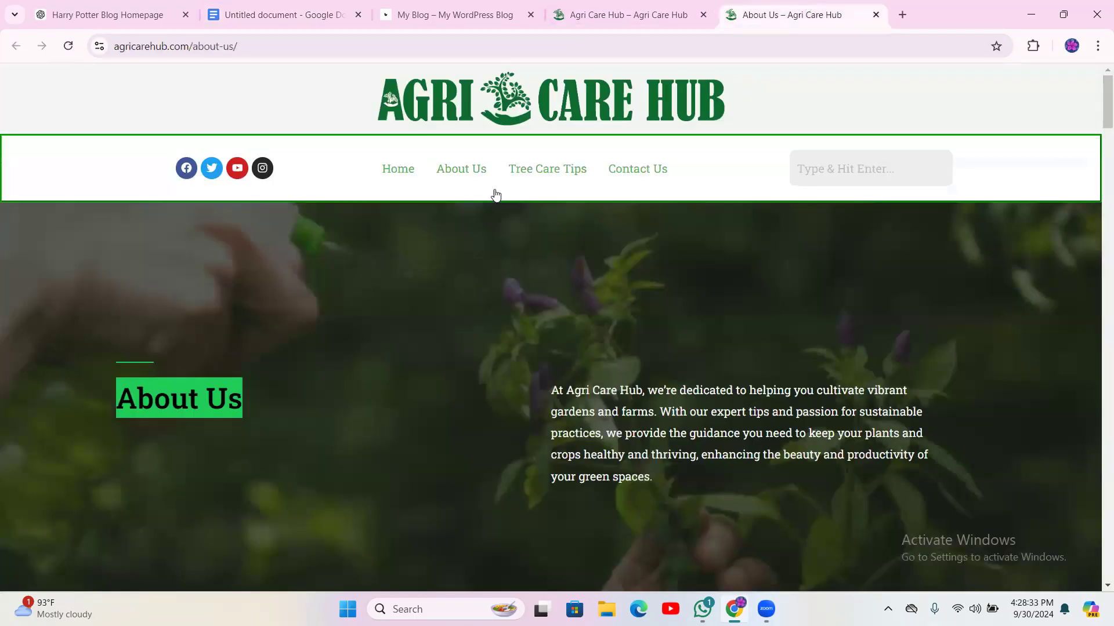
right_click(217, 388)
left_click(268, 399)
- Replace "Home" with "About Us" in the duplicated prompt and remove the extra line breaks so it reads "About Us page complete description"
left_click(269, 6)
left_click(419, 424)
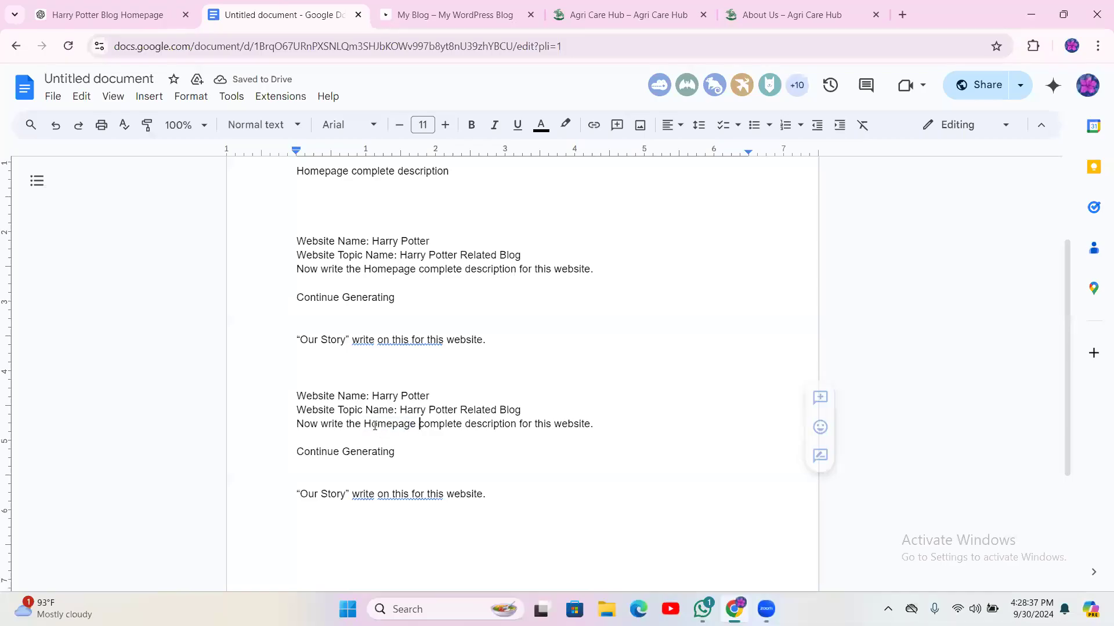
left_click_drag(366, 423, 393, 422)
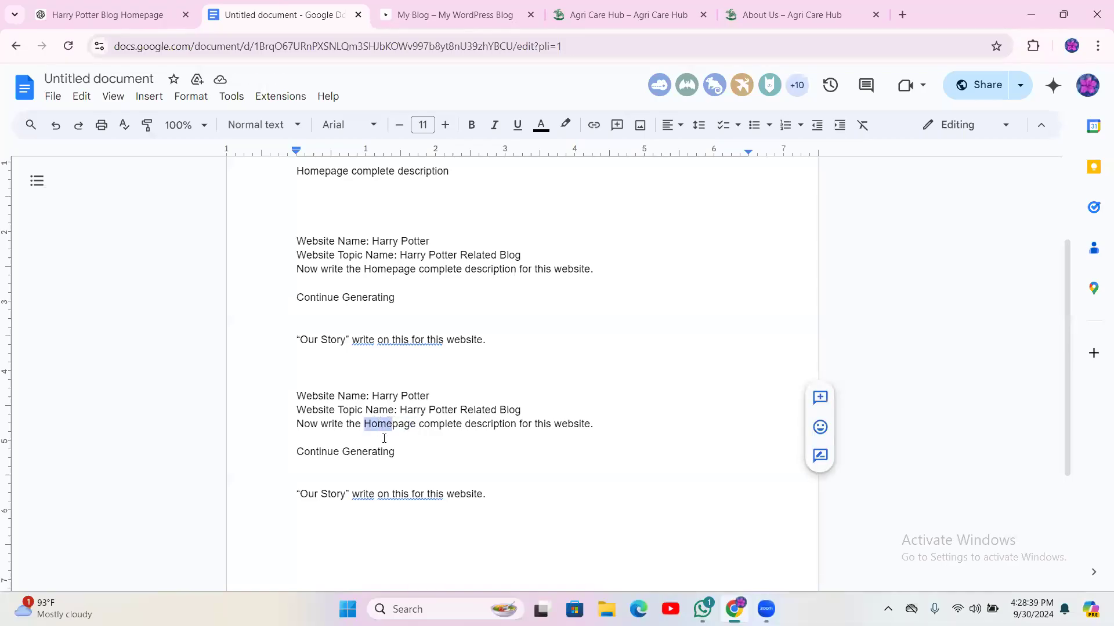
key("ctrl+v")
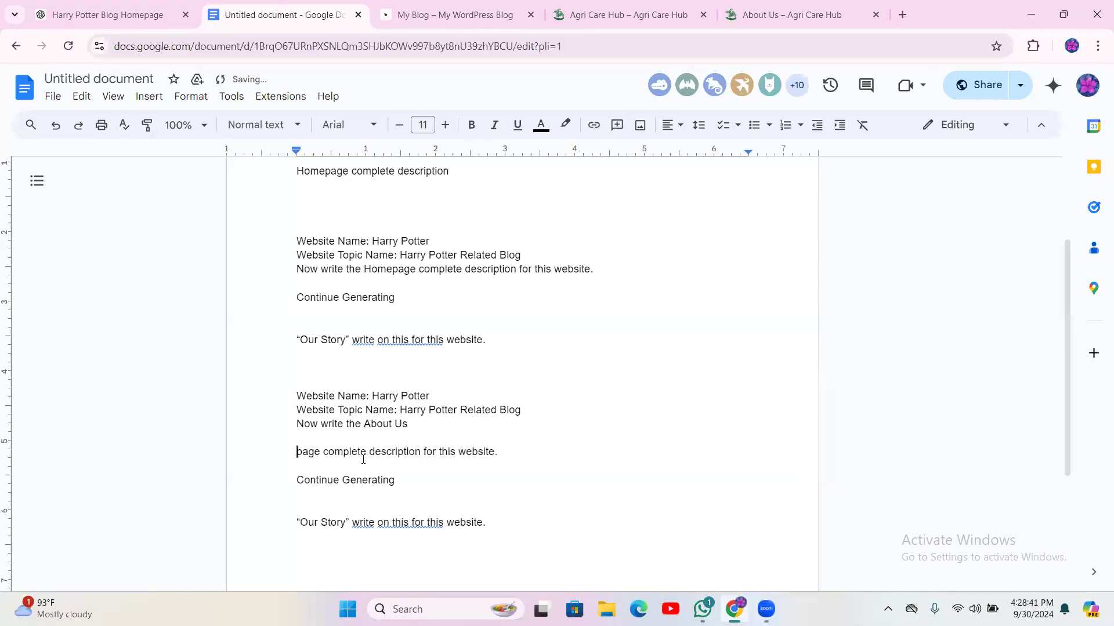
key("BackSpace")
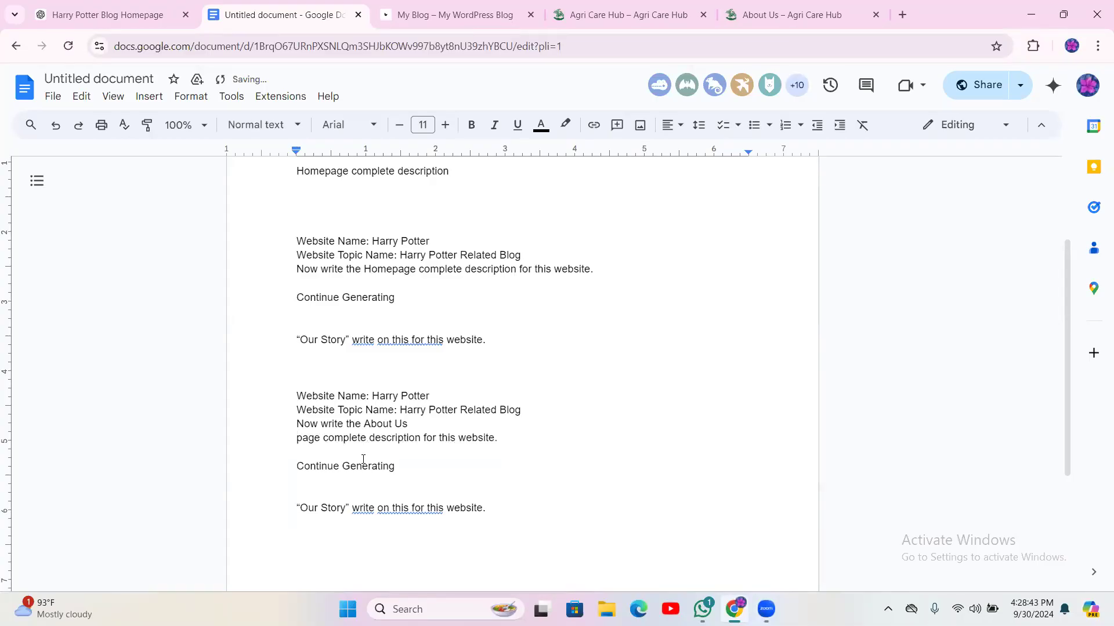
key("BackSpace")
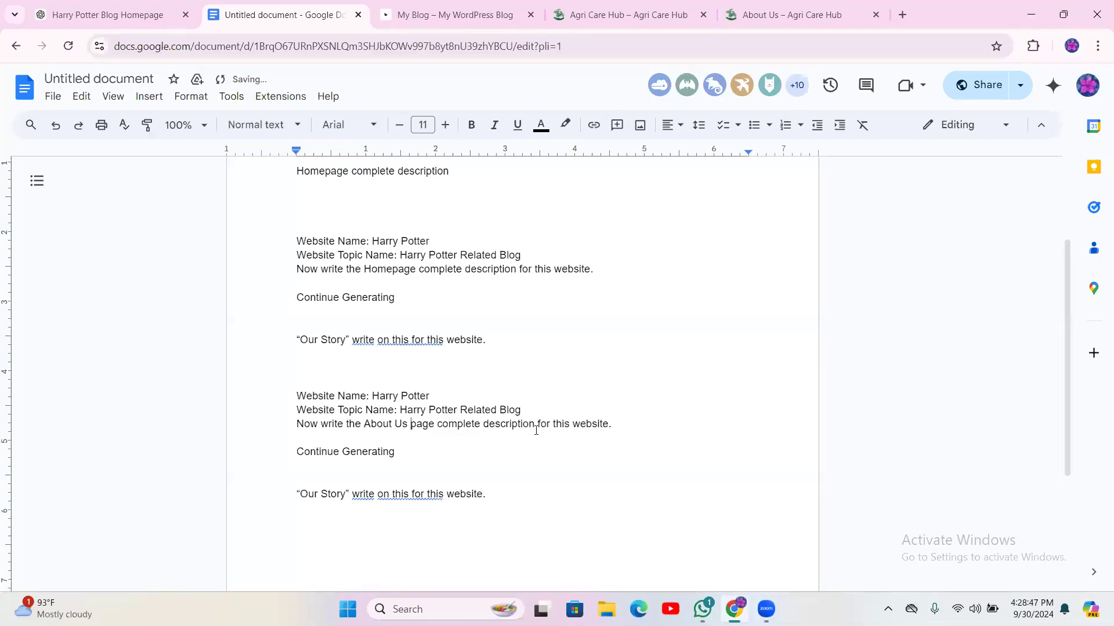
- Copy the three-line Harry Potter About Us prompt from the document and send it in a new ChatGPT chat
left_click_drag(642, 423, 240, 399)
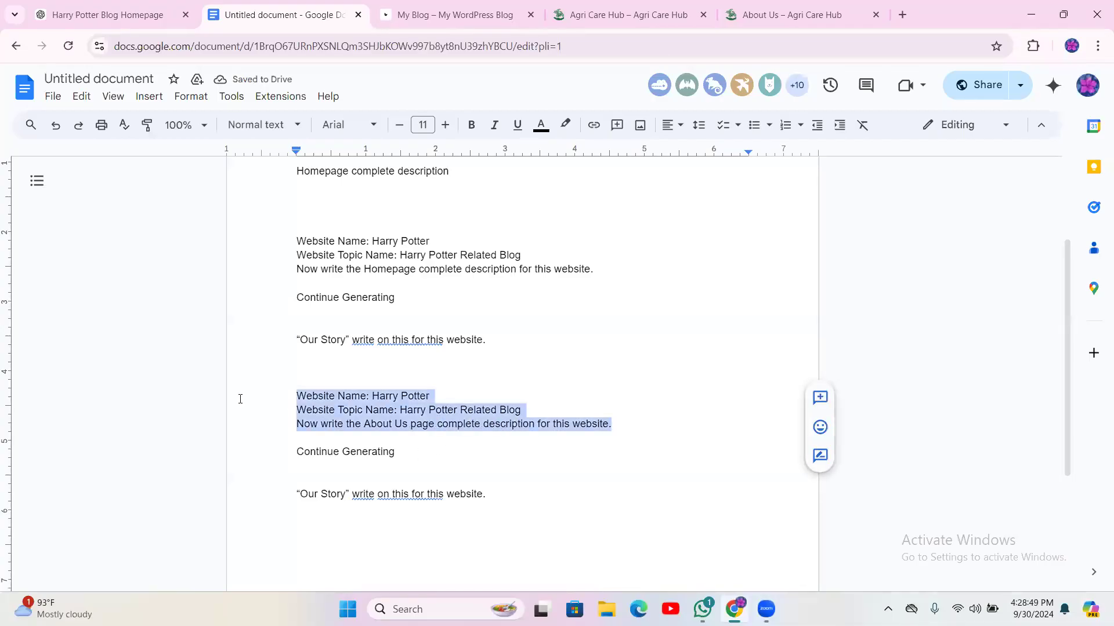
right_click(358, 411)
left_click(428, 254)
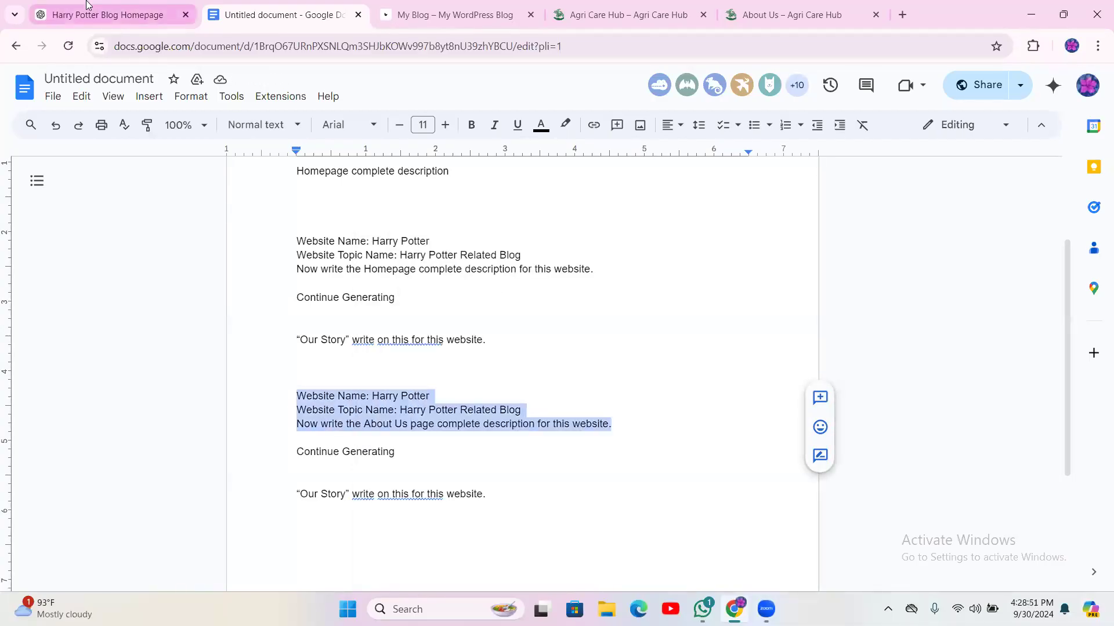
left_click(87, 5)
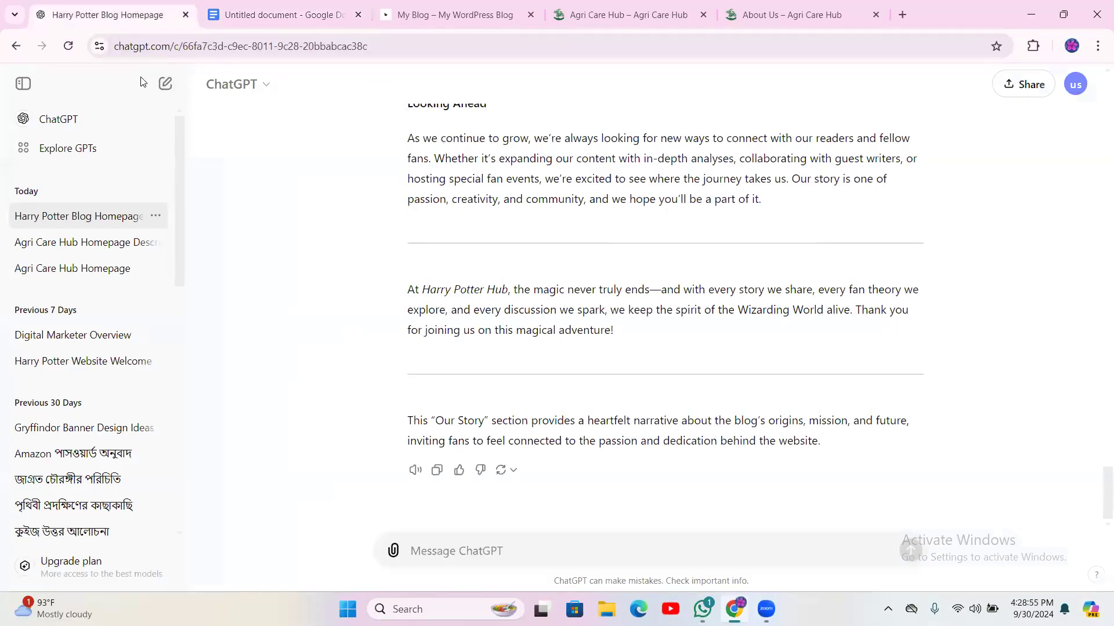
left_click(165, 83)
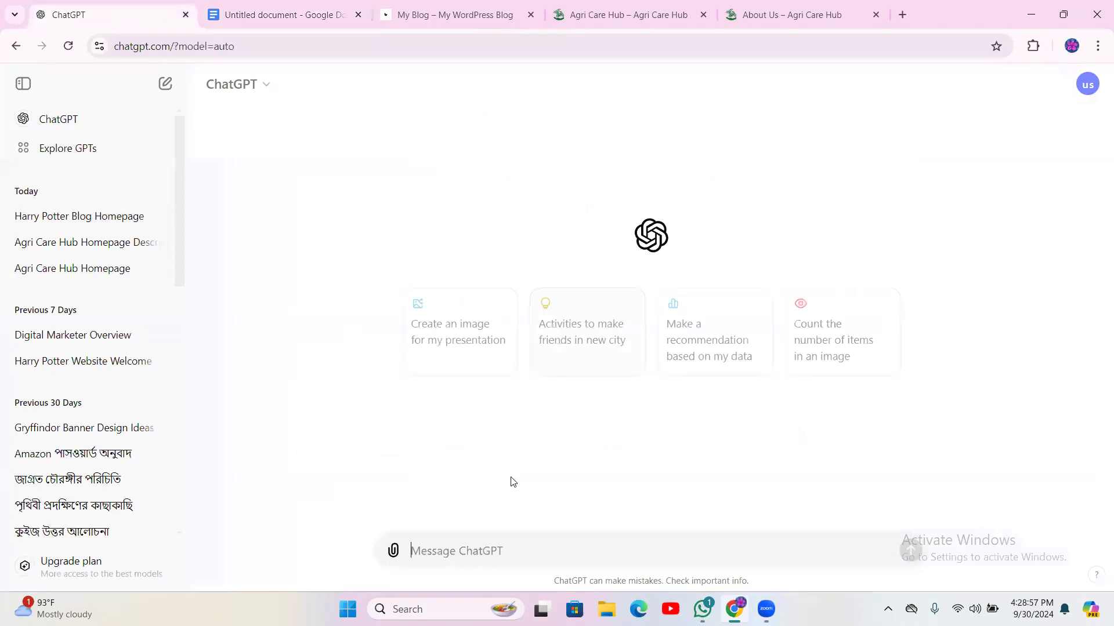
right_click(492, 541)
left_click(538, 380)
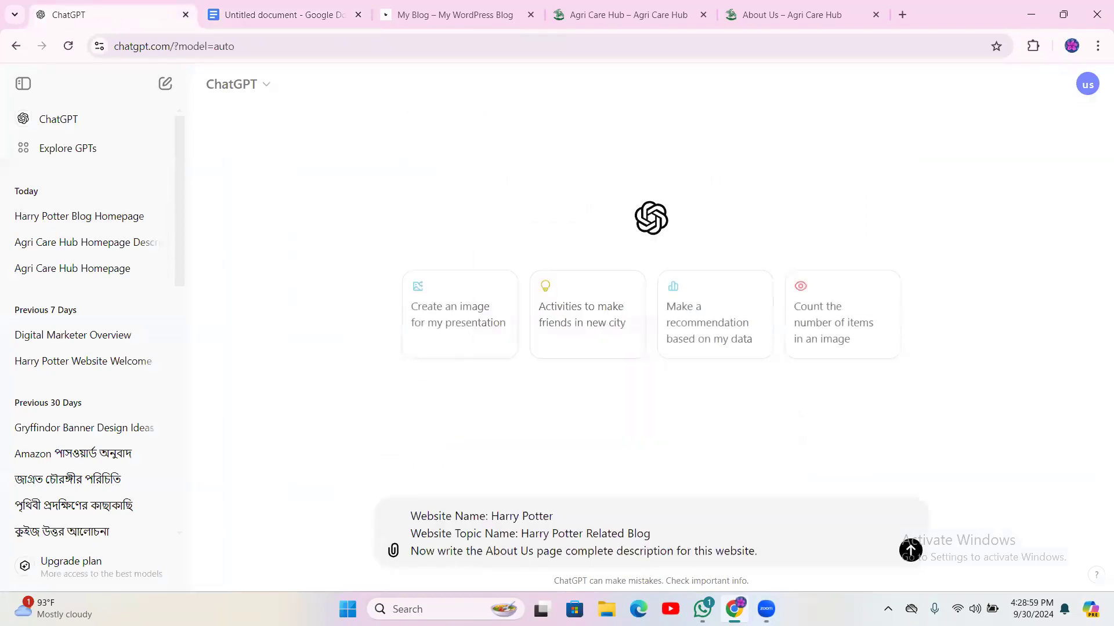
left_click(908, 551)
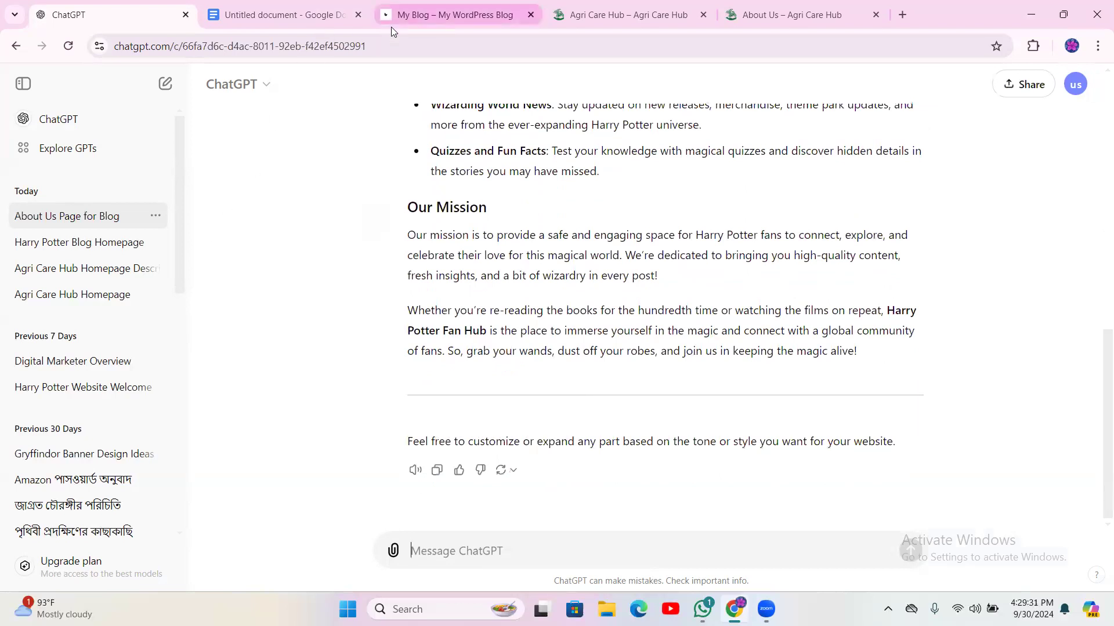
- Copy the "We Have One Goal" heading from the Agri Care Hub About Us page
left_click(276, 13)
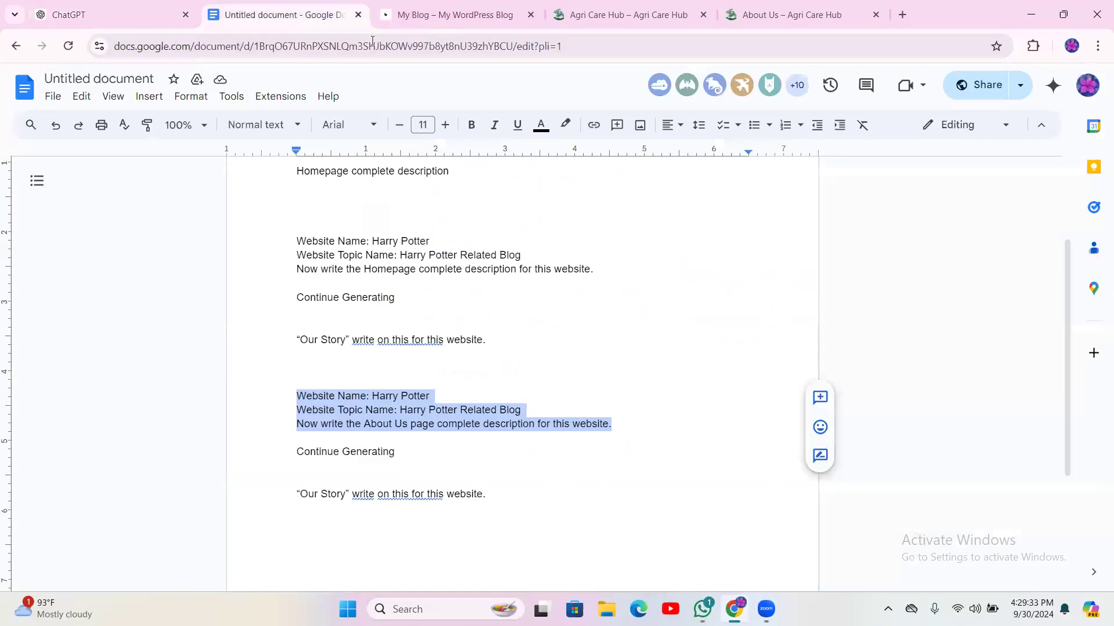
left_click(799, 12)
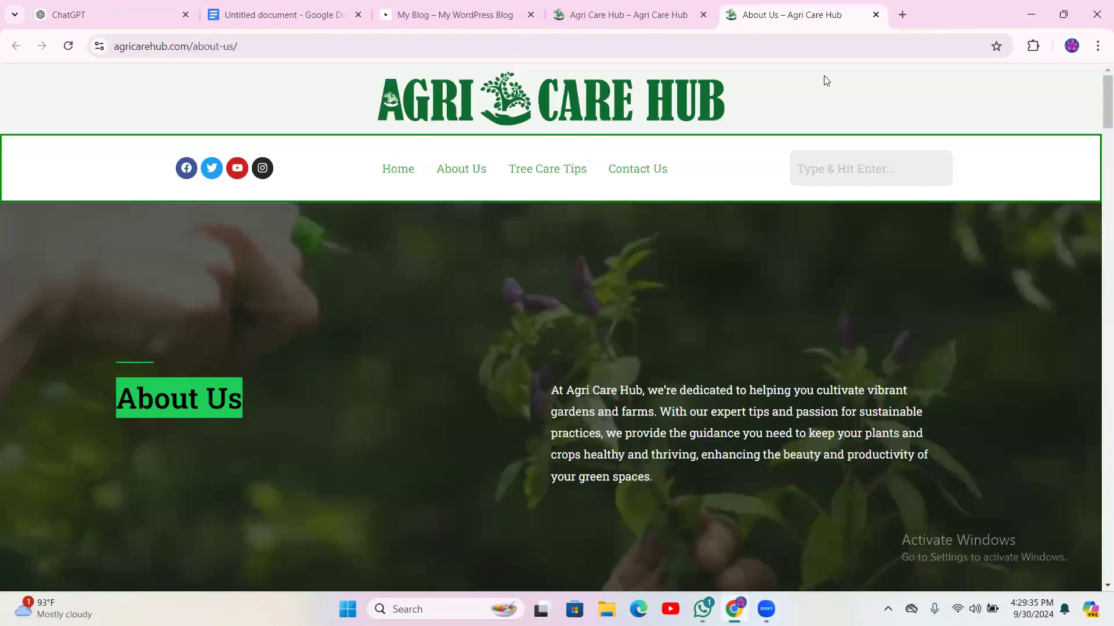
scroll(658, 281, "down", 8)
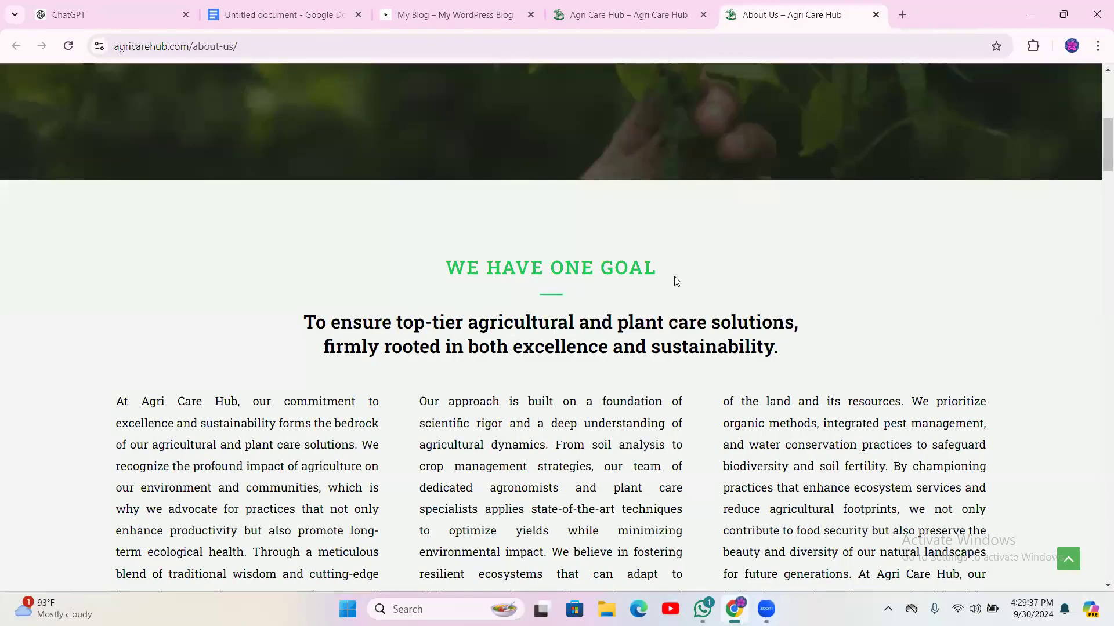
triple_click(500, 272)
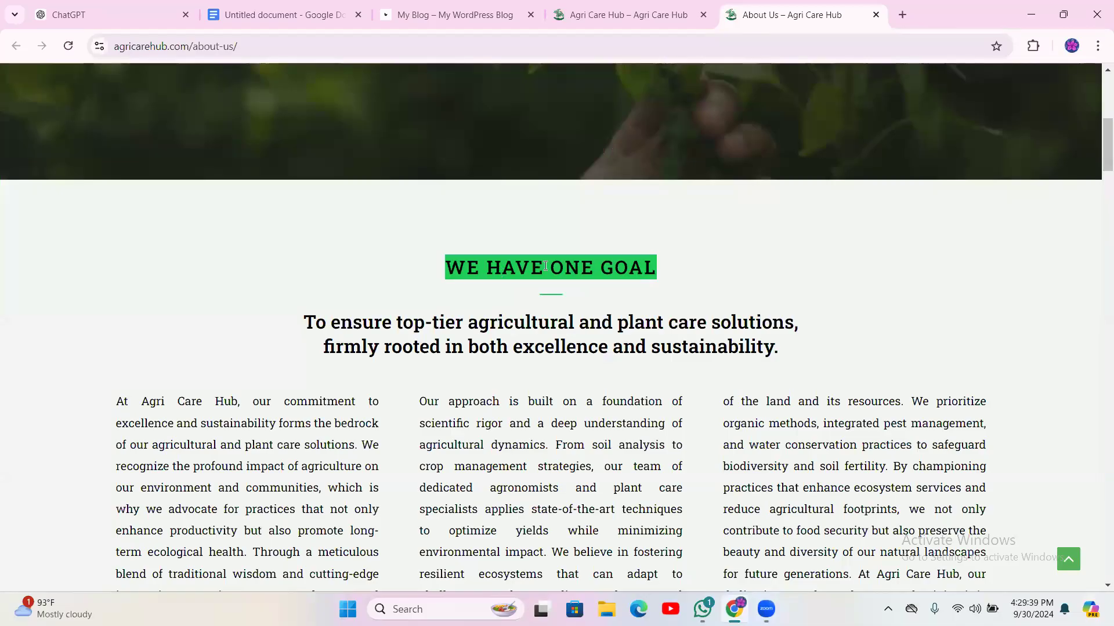
right_click(538, 265)
left_click(574, 286)
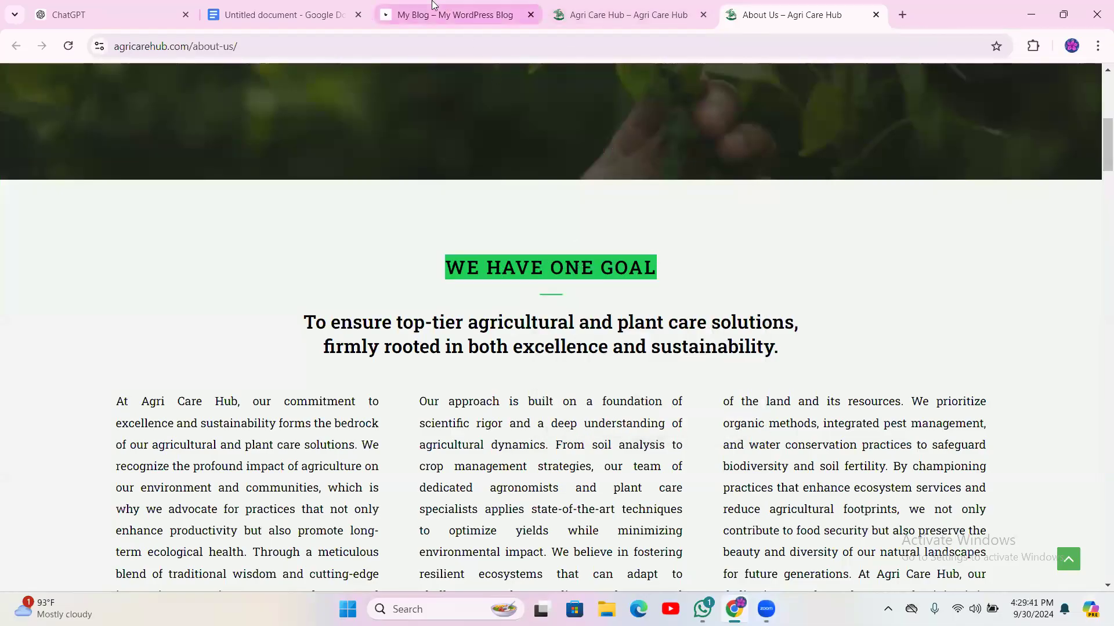
- In the document's last prompt line, replace "Our Story" with "We Have One Goal" and remove the extra line break
left_click(278, 14)
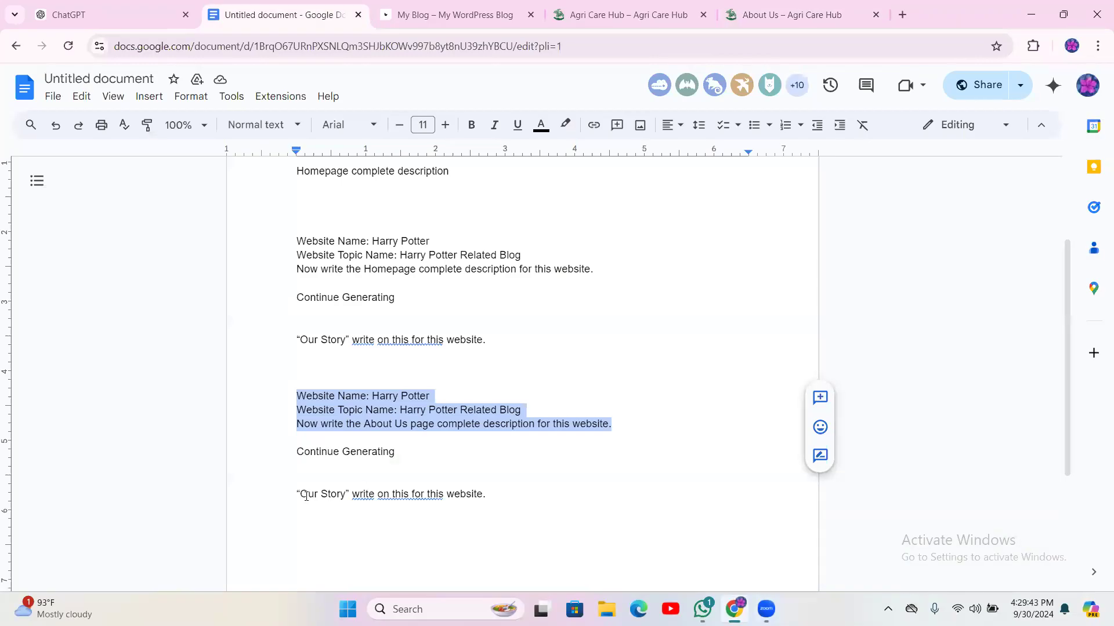
left_click(365, 496)
left_click_drag(509, 494, 296, 497)
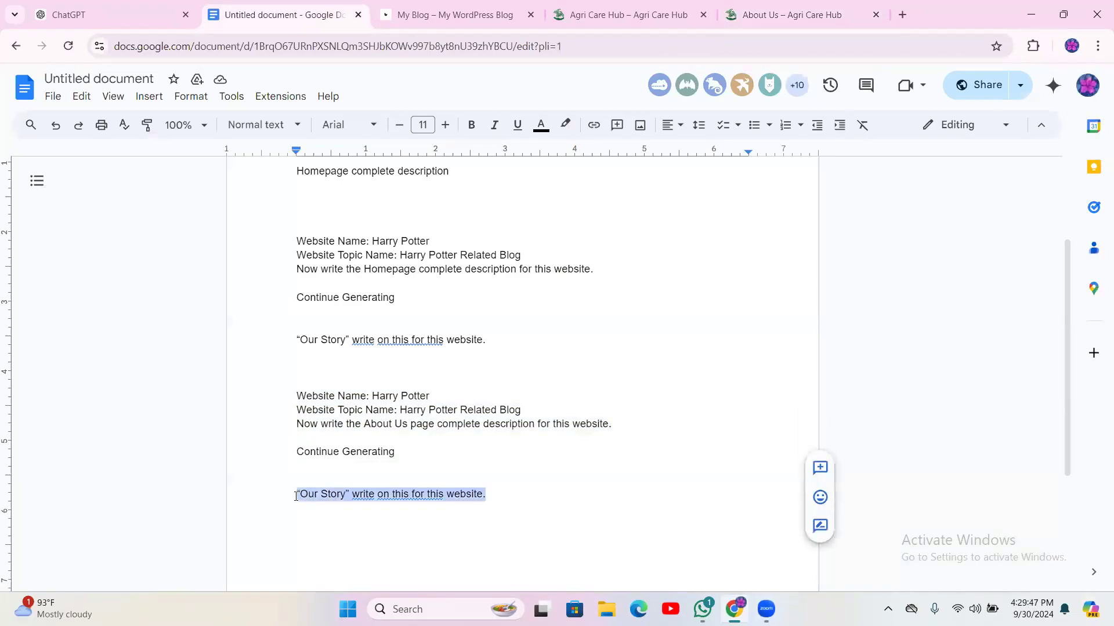
left_click(563, 516)
scroll(535, 505, "down", 2)
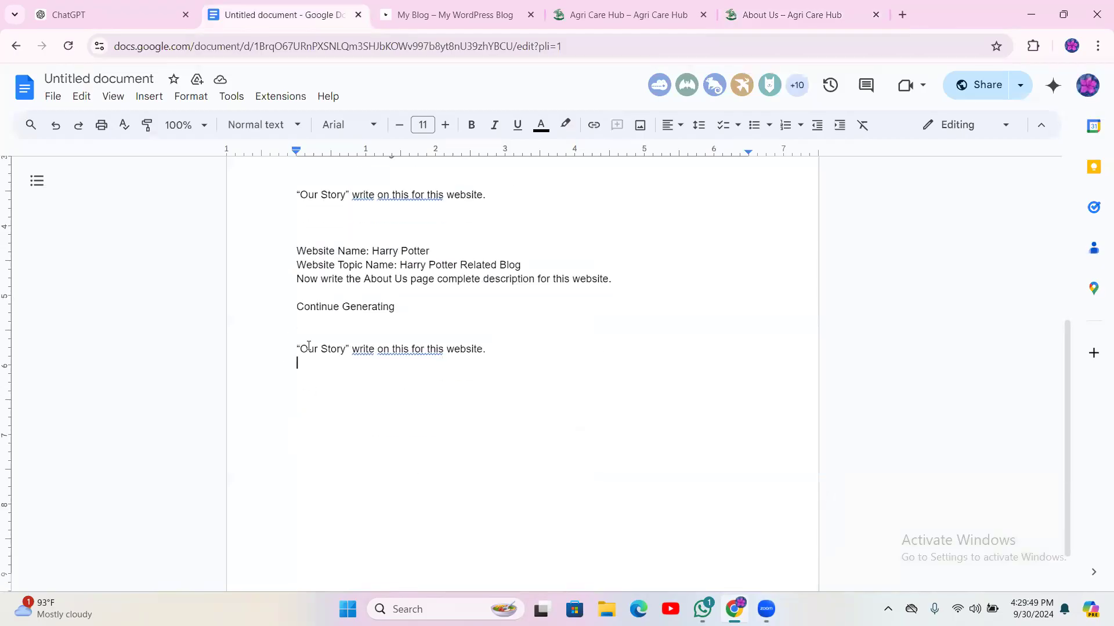
left_click_drag(299, 352, 342, 344)
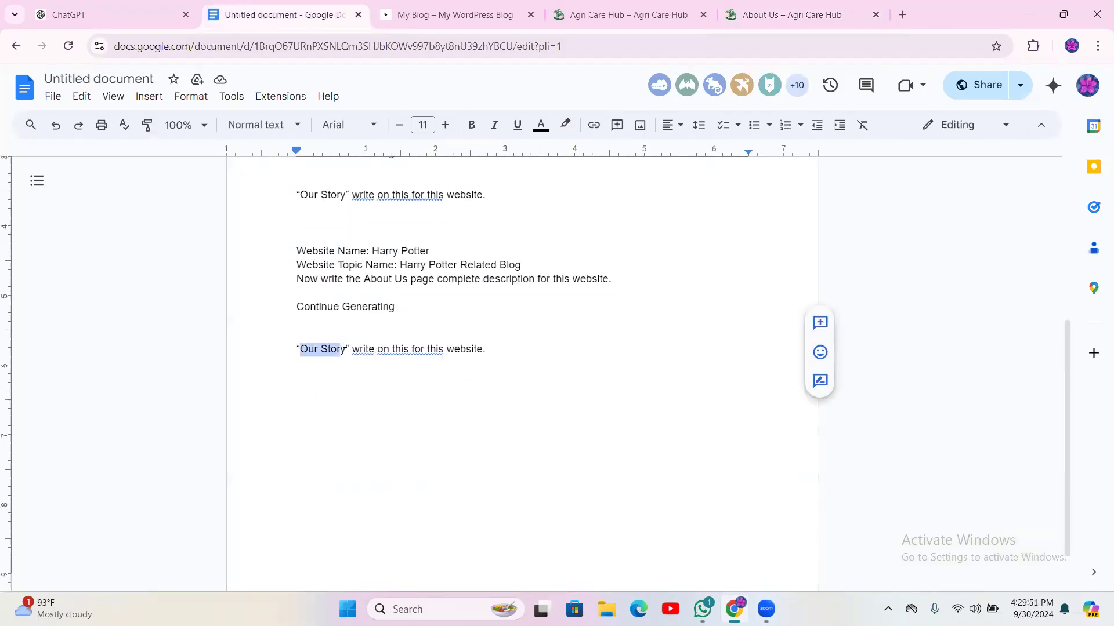
right_click(317, 352)
left_click(423, 294)
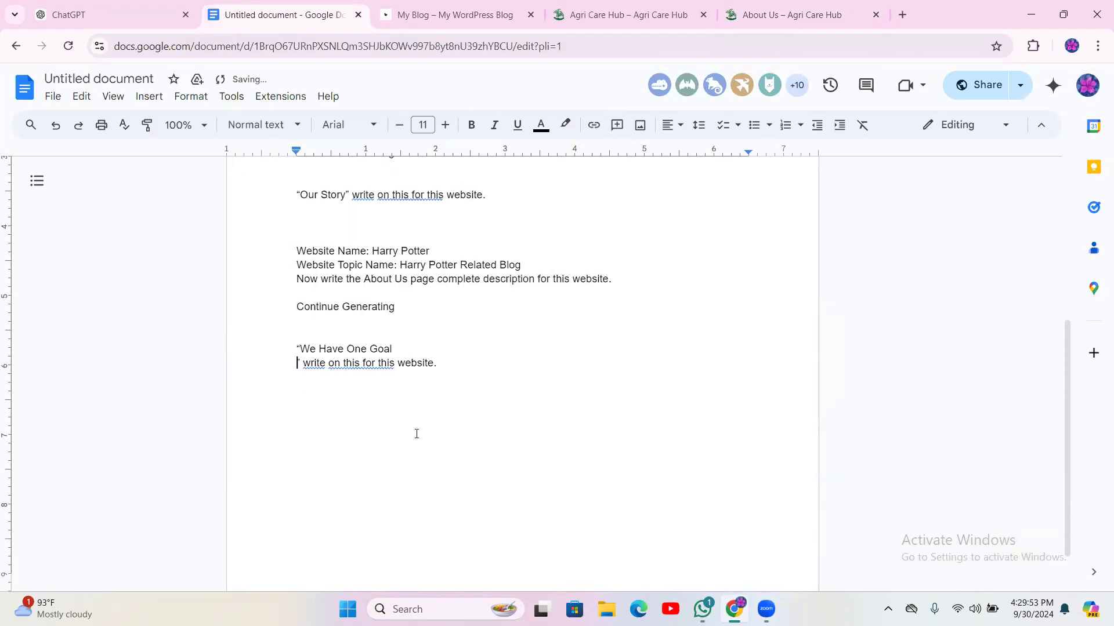
key("BackSpace")
- Copy the "We Have One Goal" prompt line from the document and send it in the ChatGPT About Us chat
left_click_drag(532, 350, 280, 337)
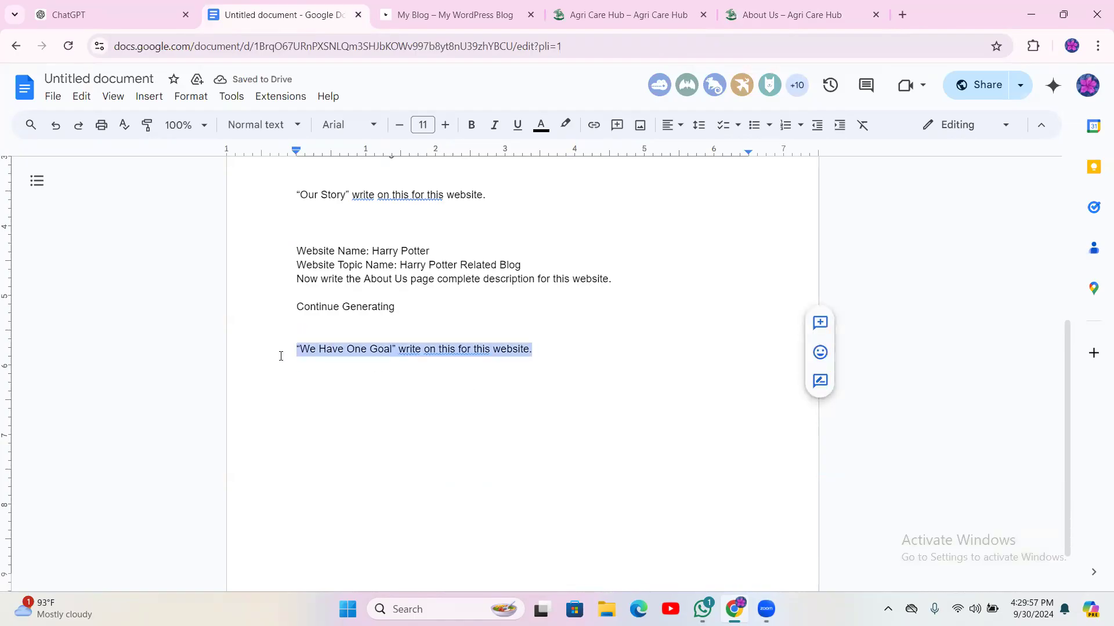
right_click(336, 363)
left_click(477, 432)
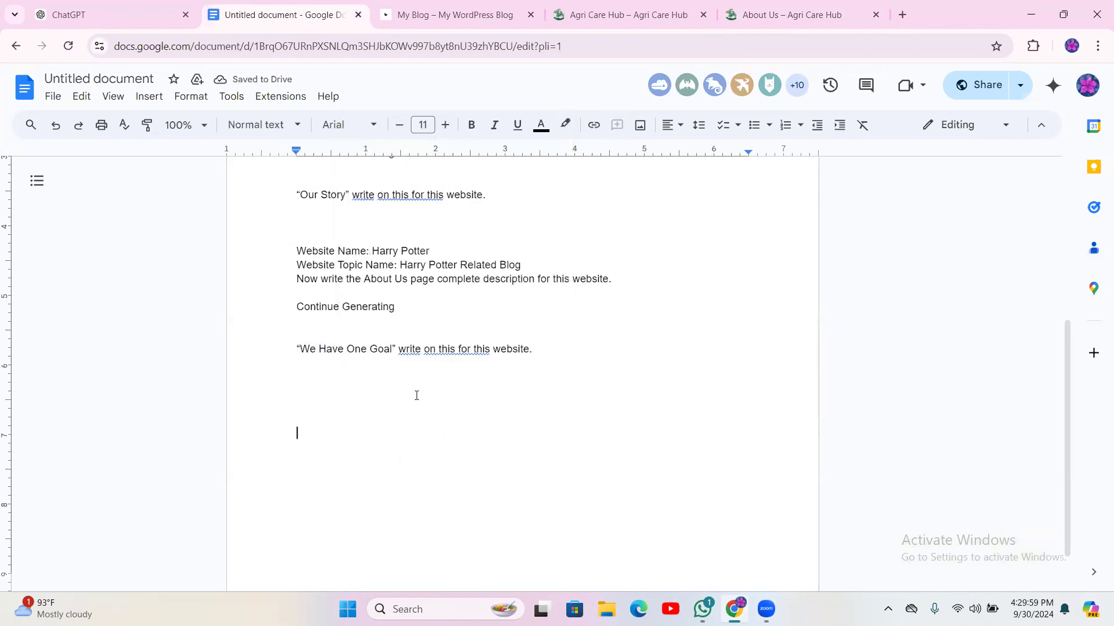
triple_click(380, 349)
right_click(380, 349)
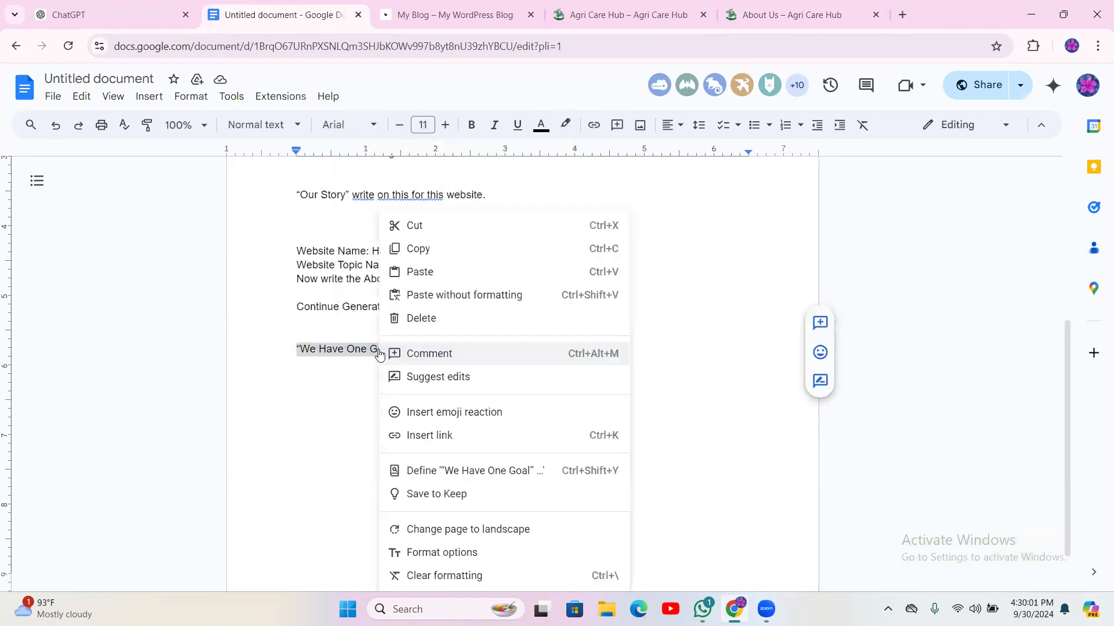
left_click(429, 248)
left_click(485, 448)
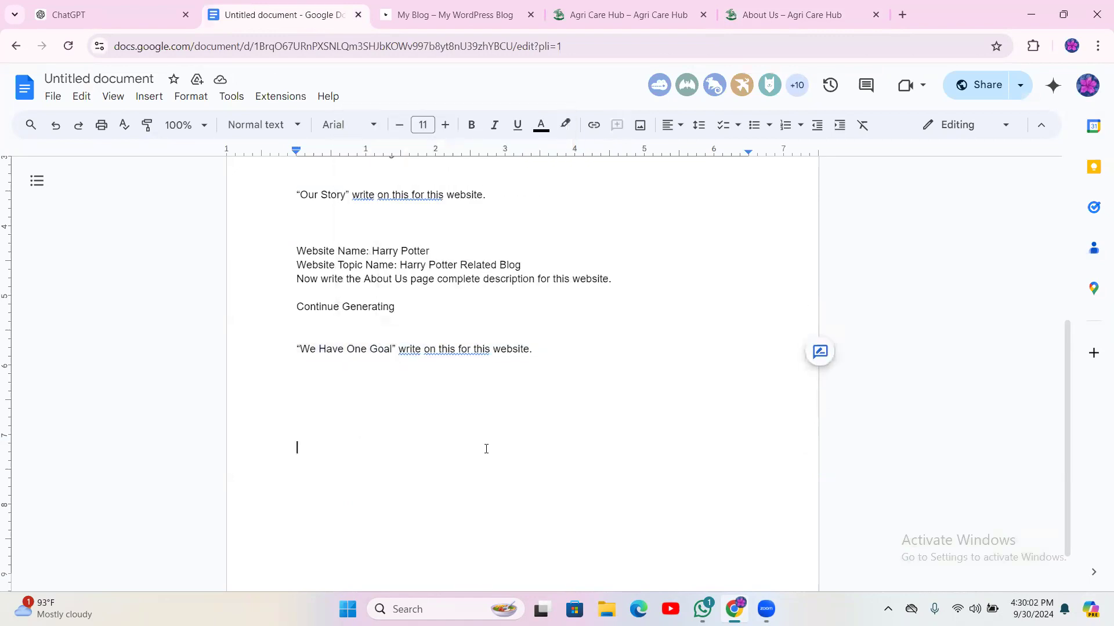
left_click(131, 6)
right_click(465, 546)
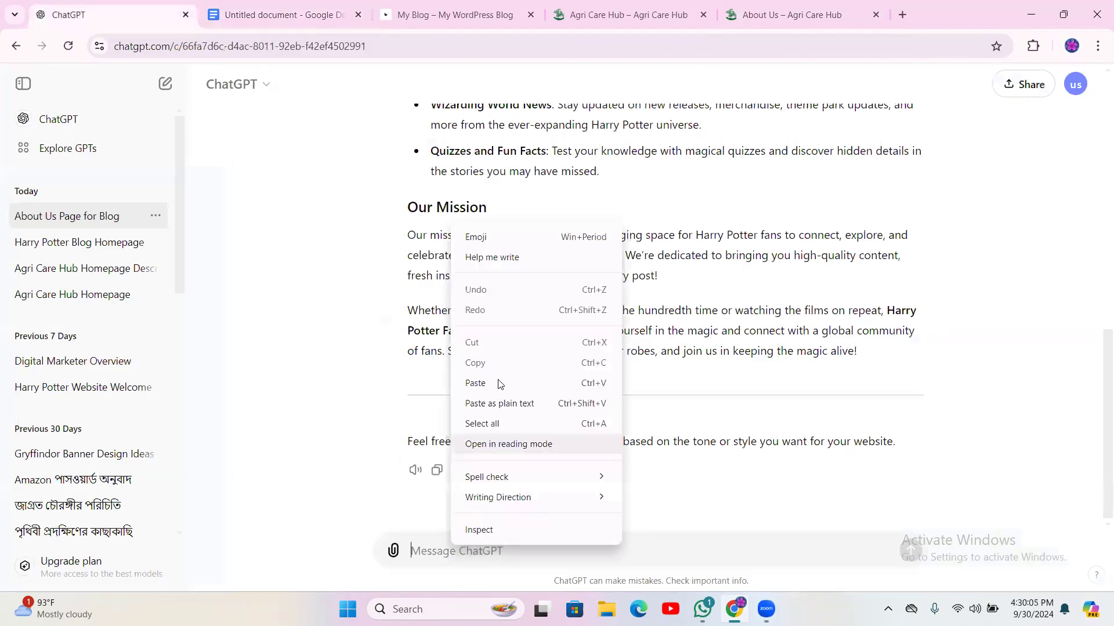
left_click(499, 383)
left_click(903, 556)
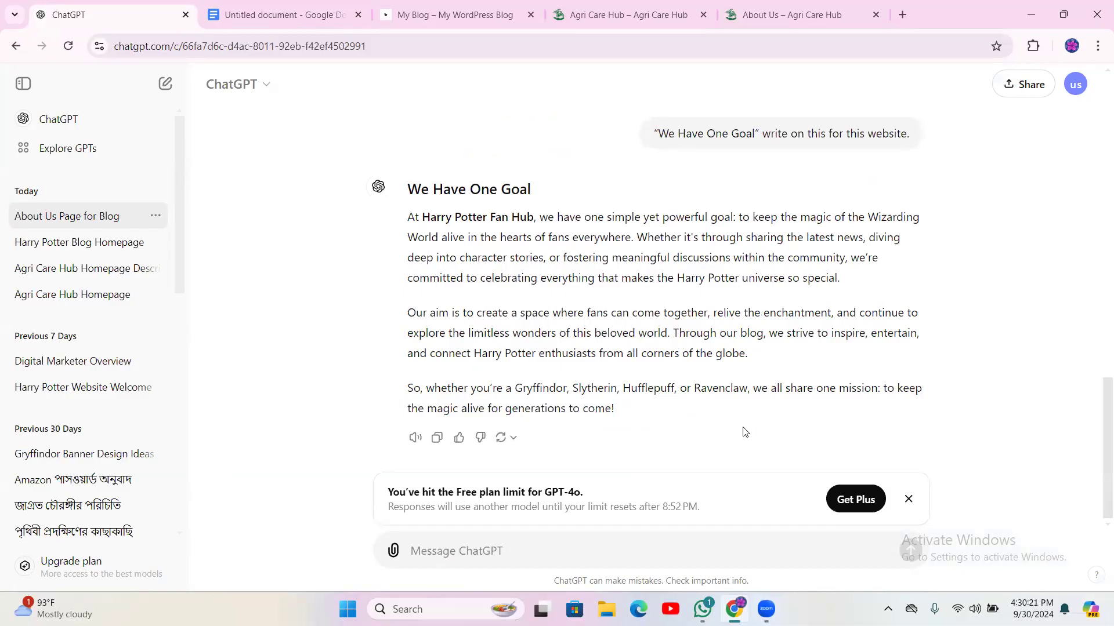
- Look through the Agri Care Hub About Us page from the goal section to the footer for further section headings
left_click(627, 14)
scroll(740, 155, "down", 5)
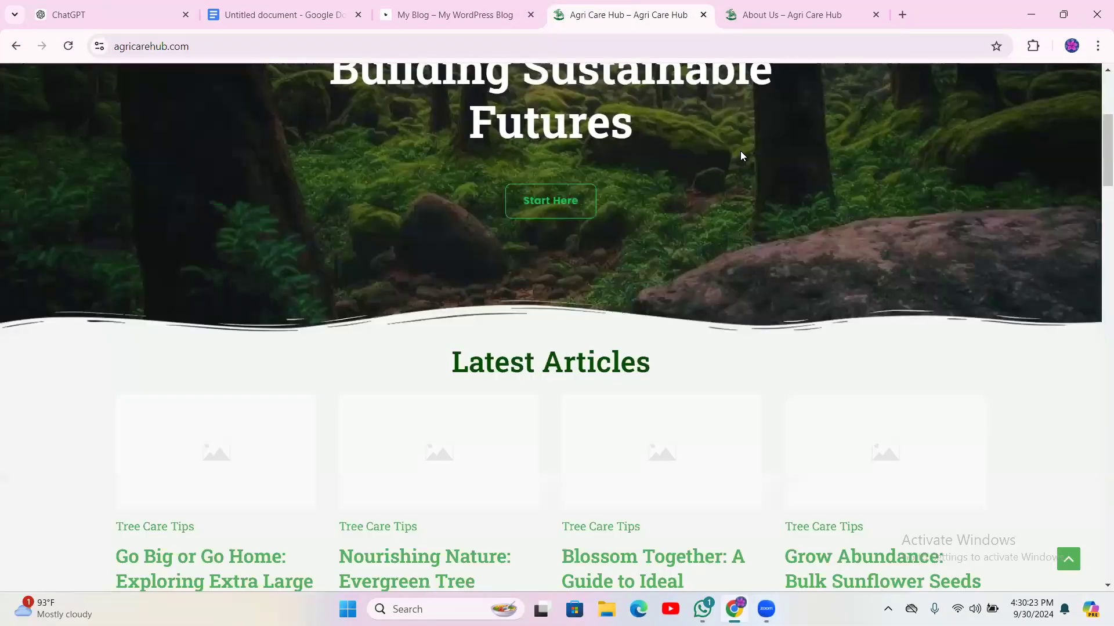
key("ctrl+Tab")
scroll(497, 471, "down", 6)
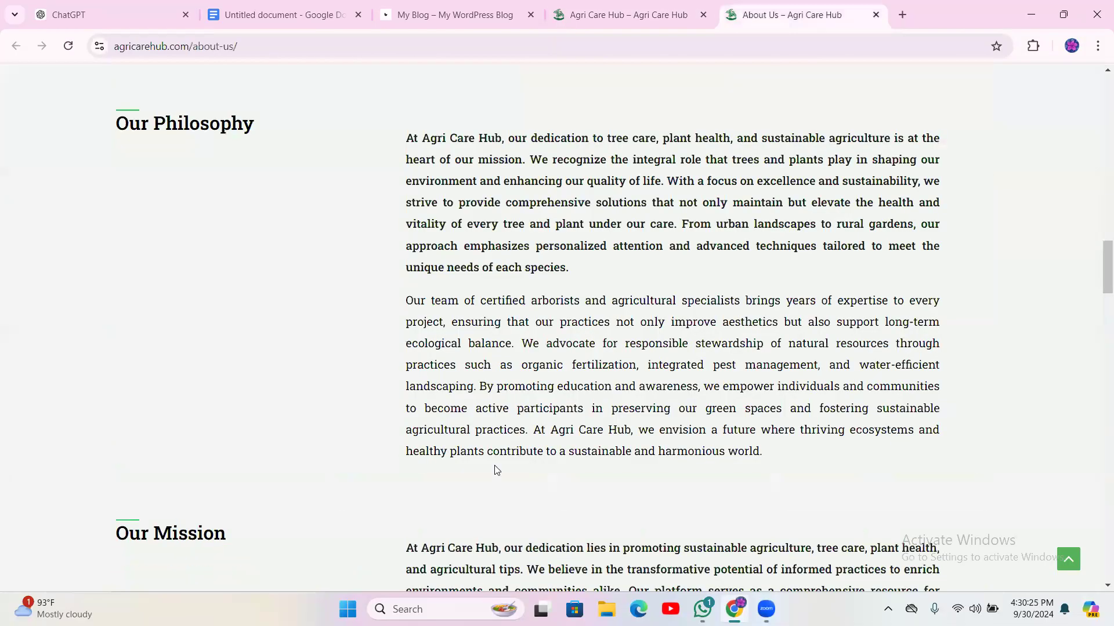
scroll(497, 470, "up", 3)
scroll(199, 377, "down", 5)
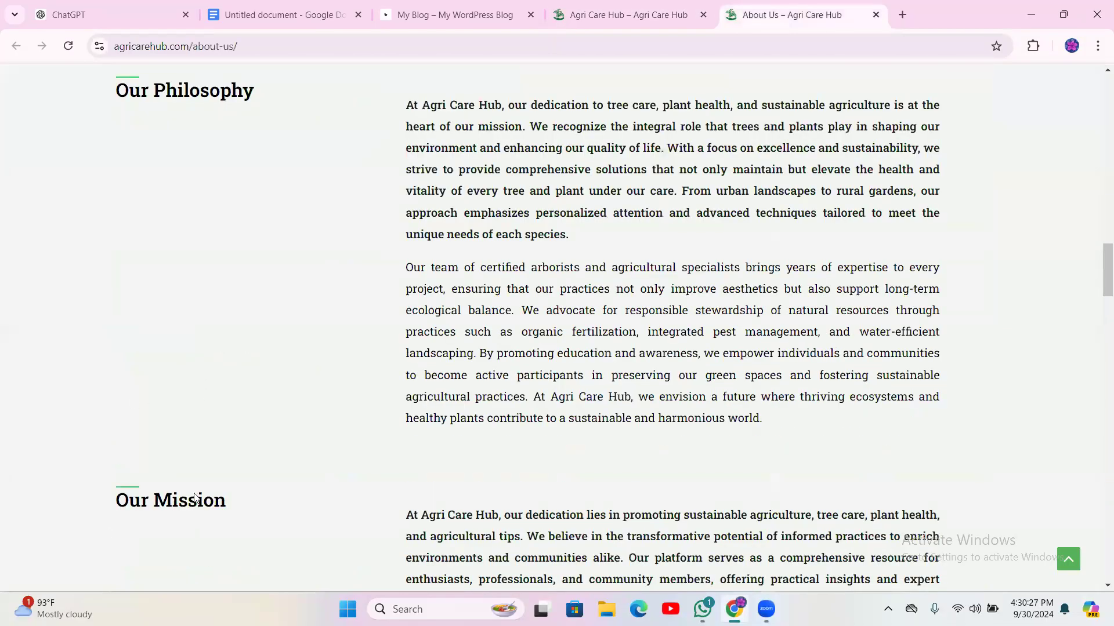
scroll(214, 512, "down", 10)
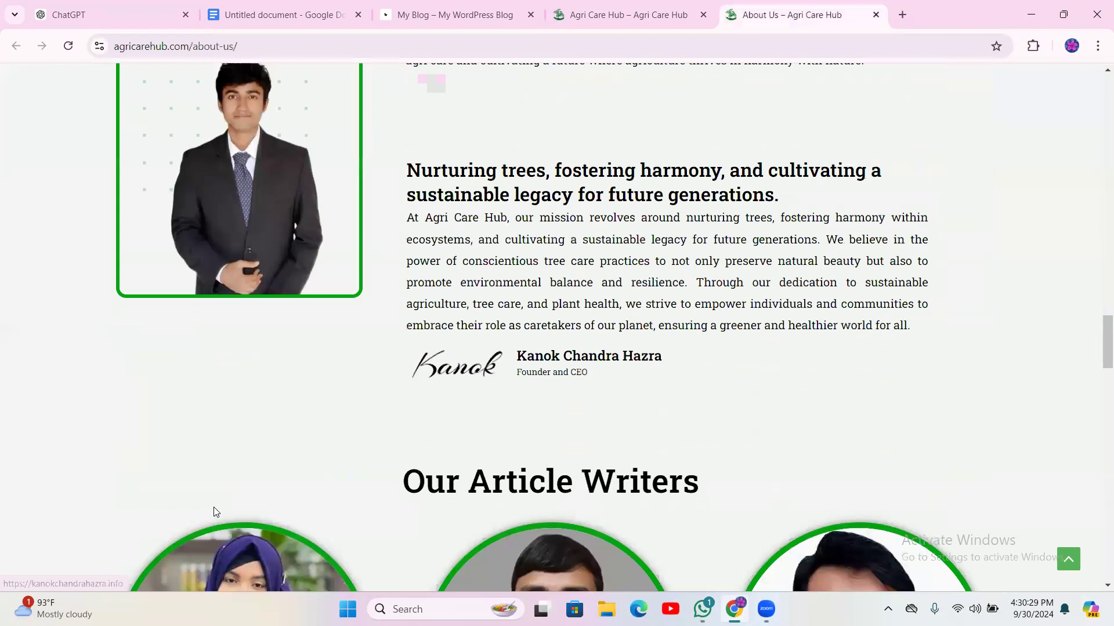
scroll(213, 512, "down", 15)
scroll(209, 495, "down", 10)
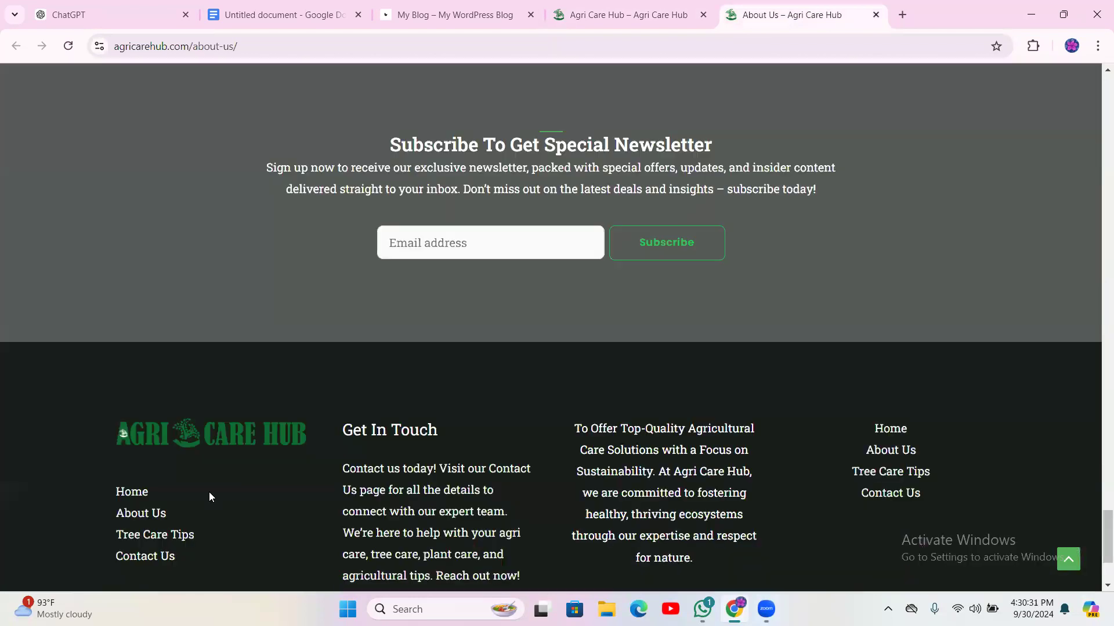
scroll(209, 493, "up", 20)
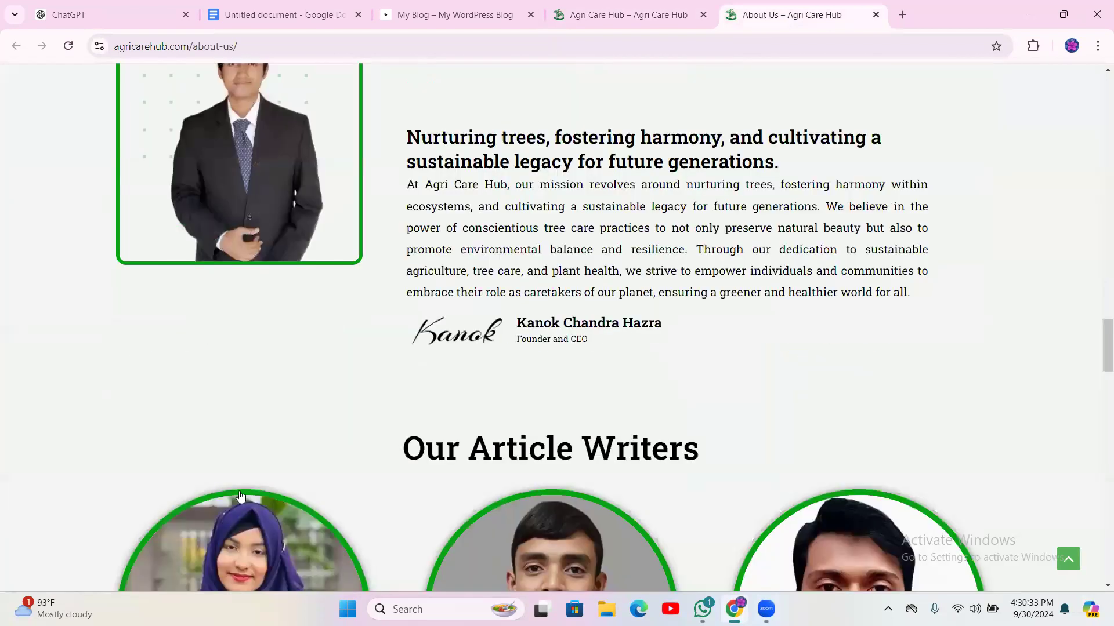
scroll(241, 496, "up", 10)
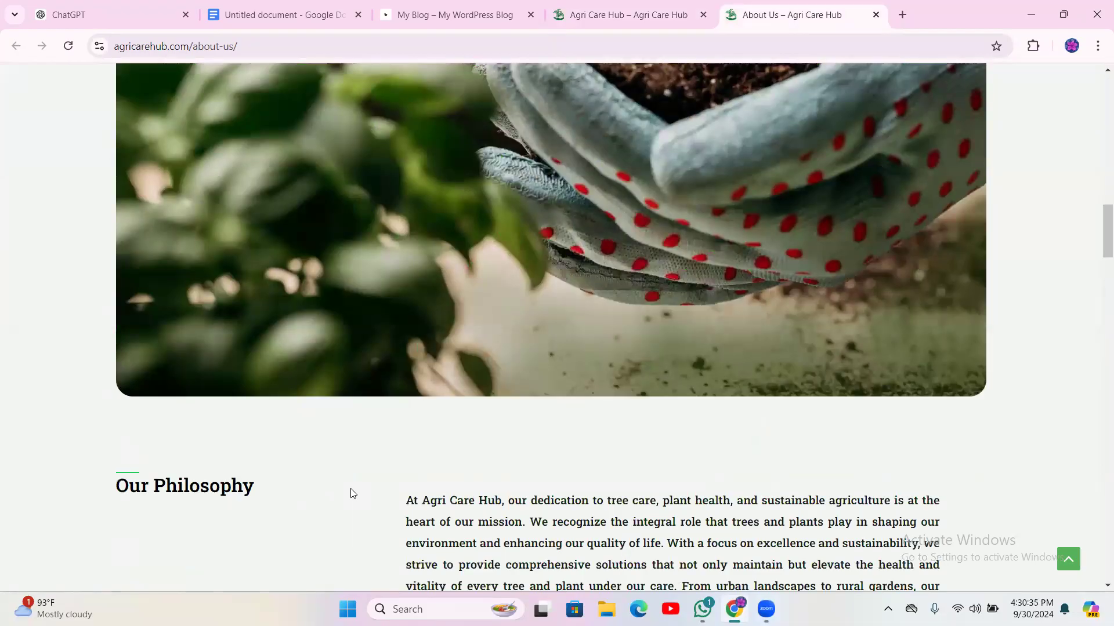
- Copy the "Our Philosophy" heading from the Agri Care Hub About Us page
scroll(342, 493, "down", 2)
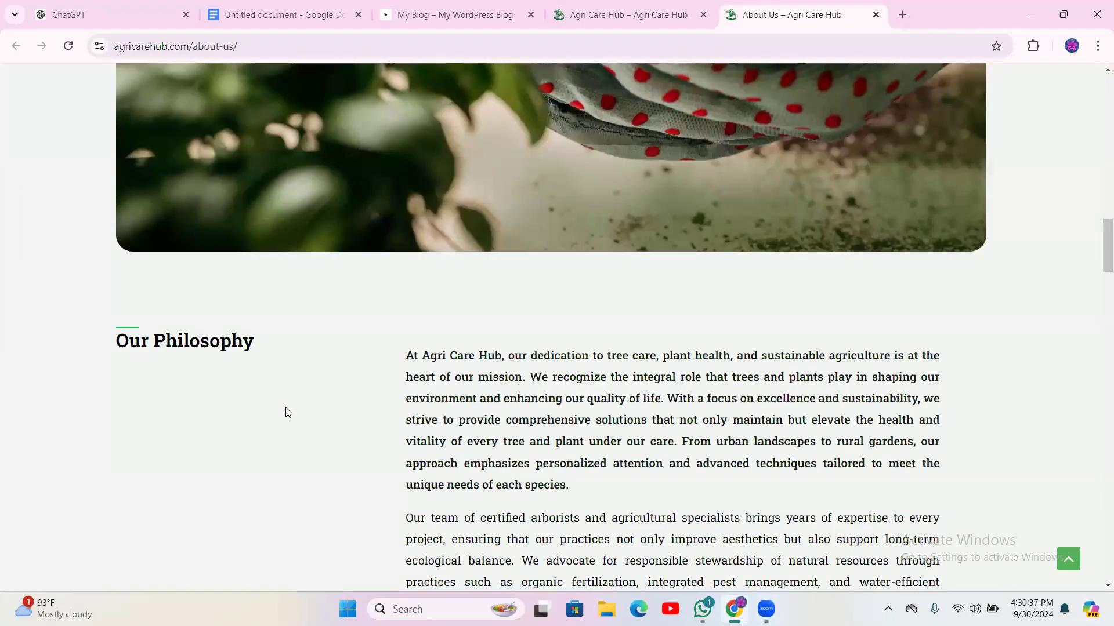
triple_click(203, 343)
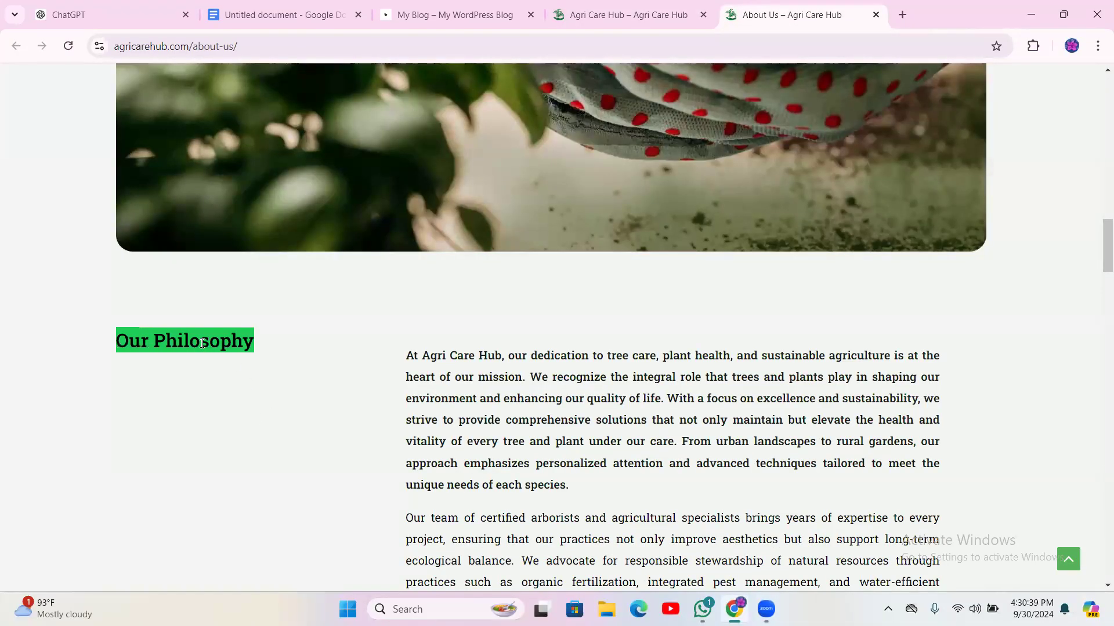
right_click(202, 344)
left_click(232, 362)
- Replace "We Have One Goal" with "Our Philosophy" in the document's last prompt line and remove the extra line break
left_click(285, 15)
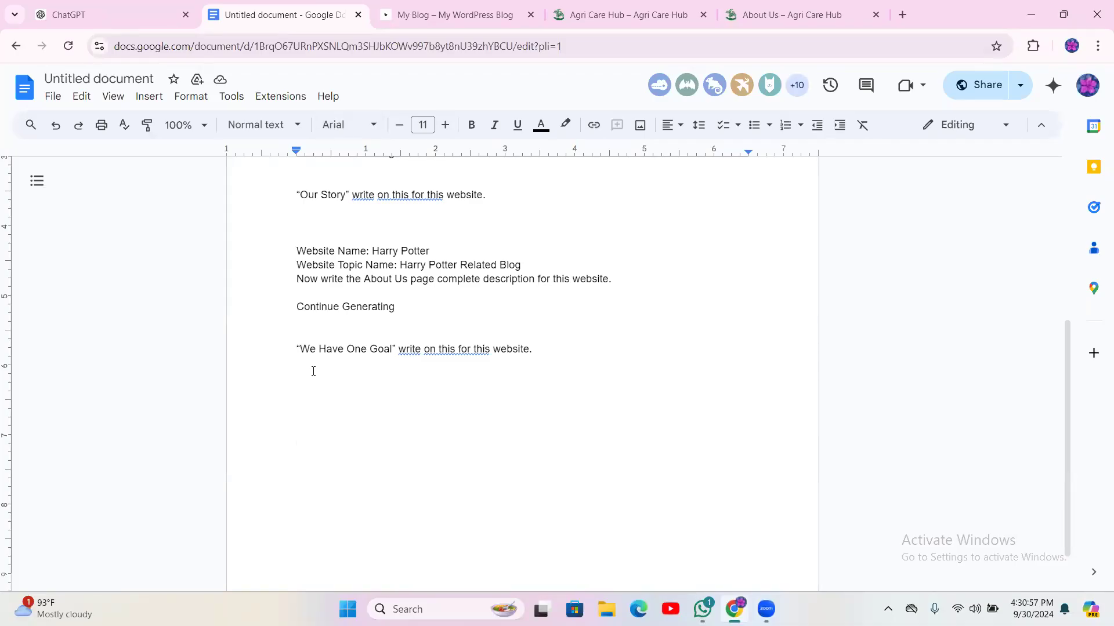
left_click(652, 7)
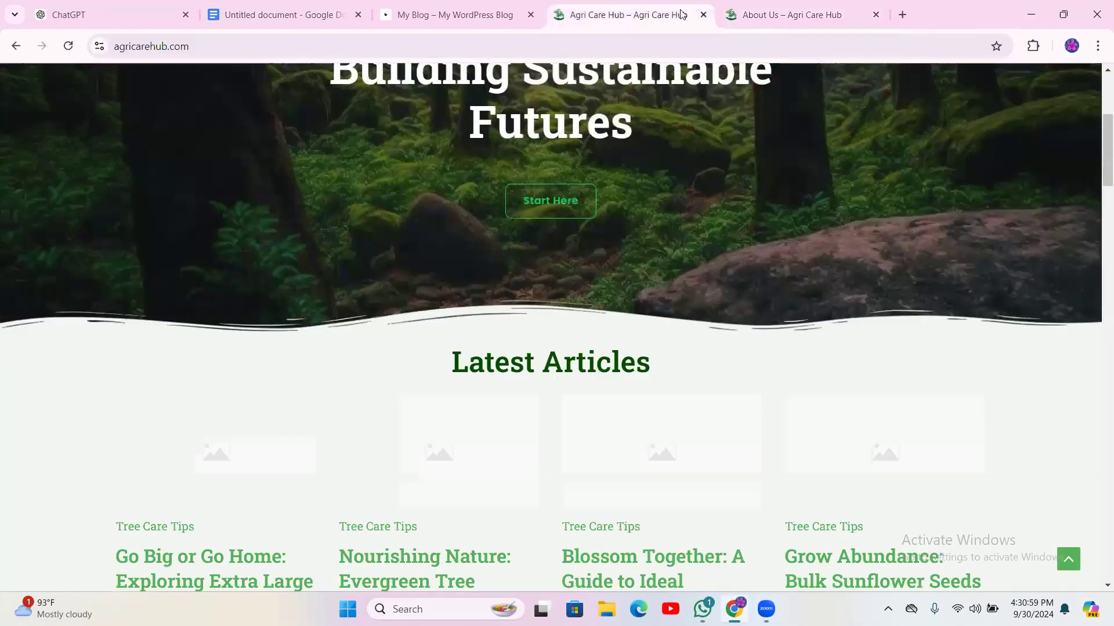
left_click(763, 13)
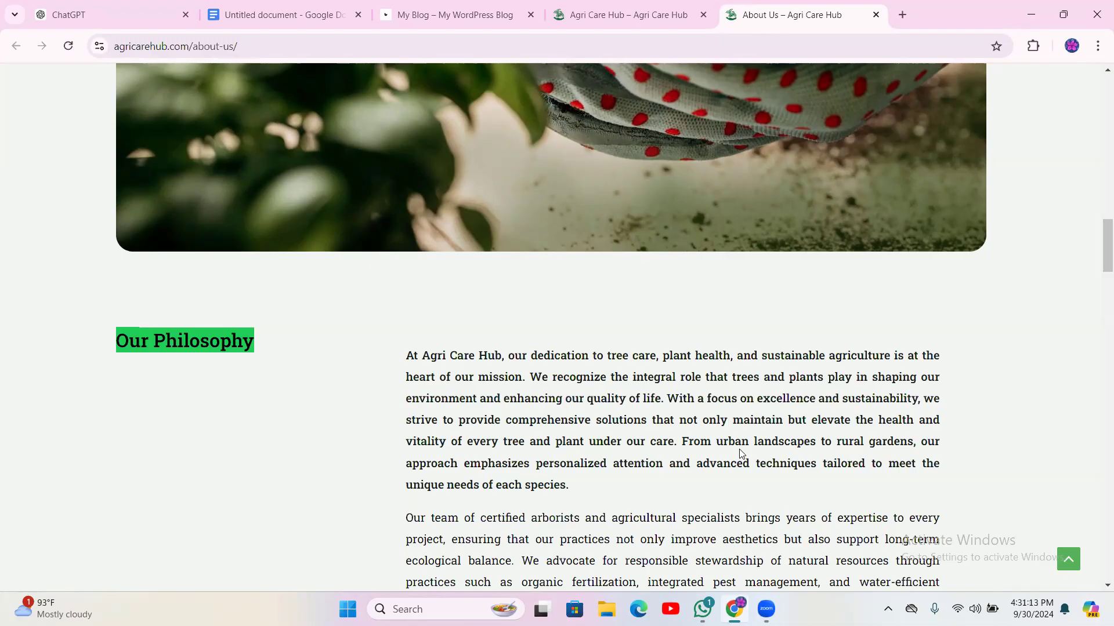
left_click(242, 8)
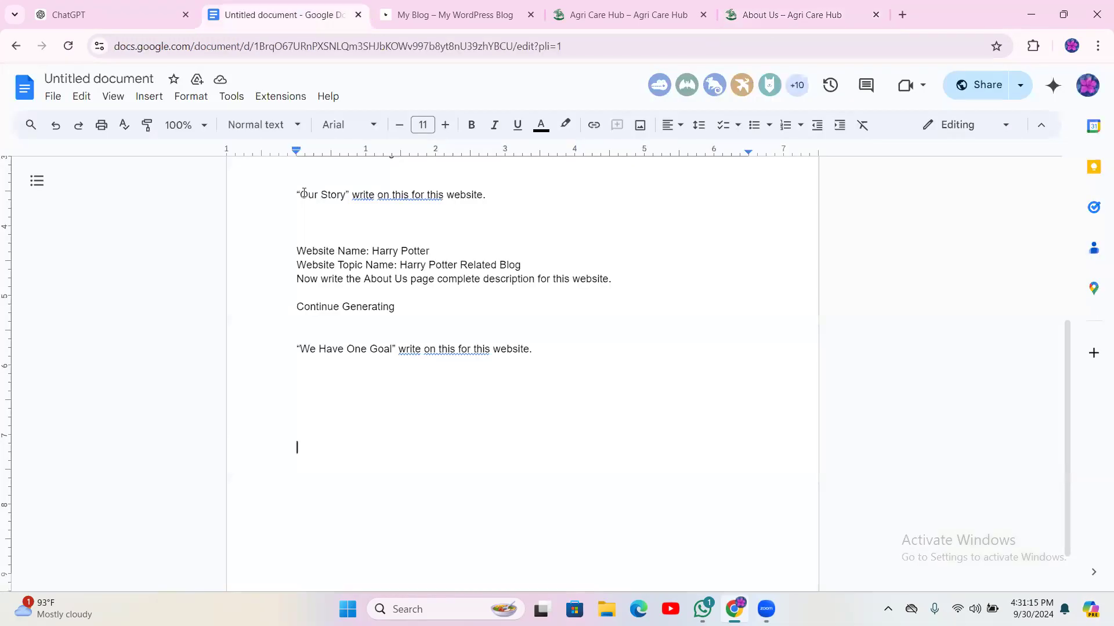
left_click_drag(299, 349, 393, 347)
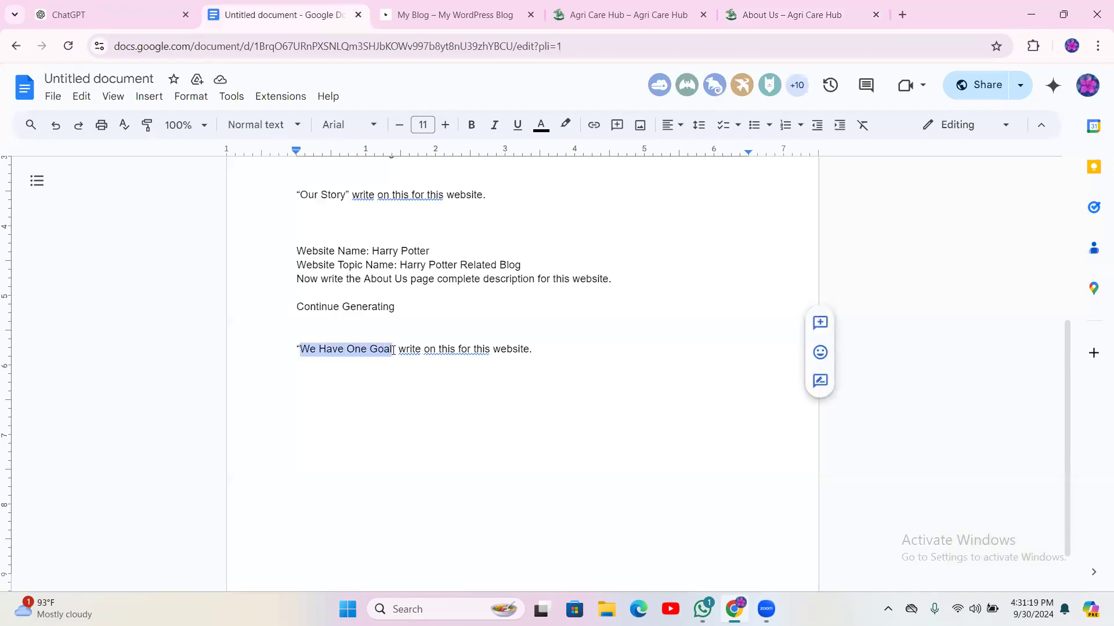
right_click(370, 348)
left_click(436, 294)
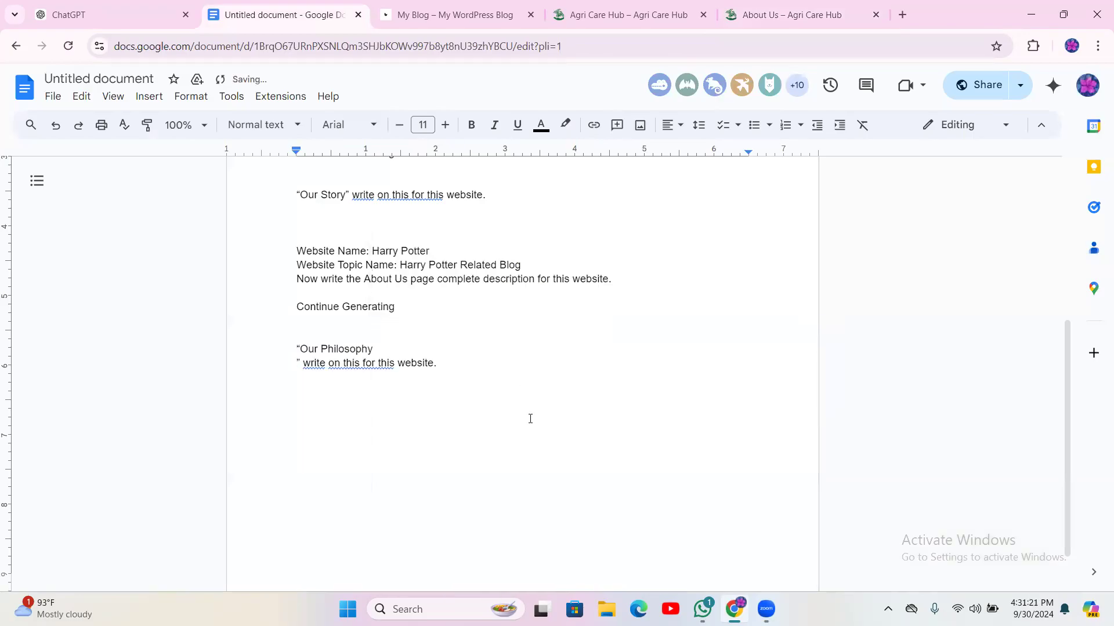
key("BackSpace")
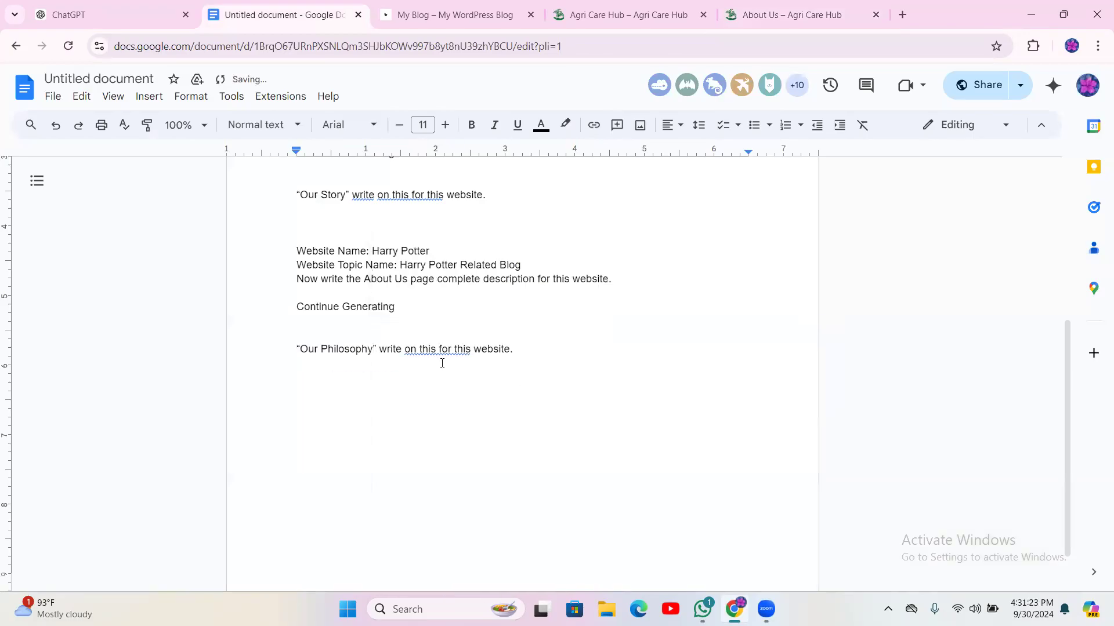
- Copy the "Our Philosophy" prompt line from the document and send it in the ChatGPT About Us chat
triple_click(372, 348)
right_click(356, 348)
left_click(395, 248)
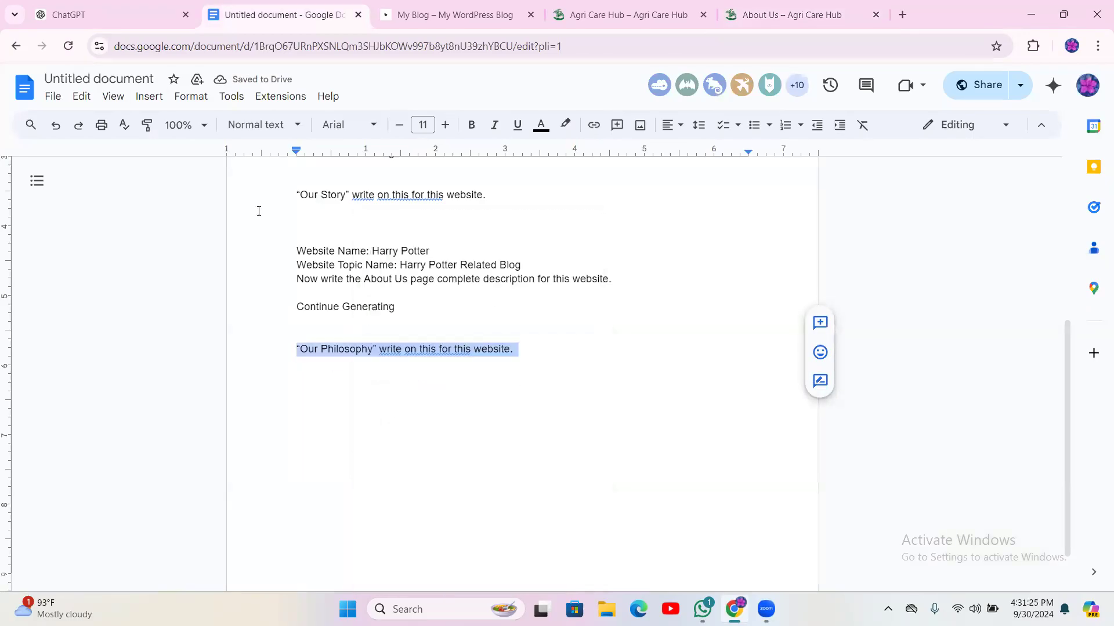
left_click(116, 14)
right_click(438, 551)
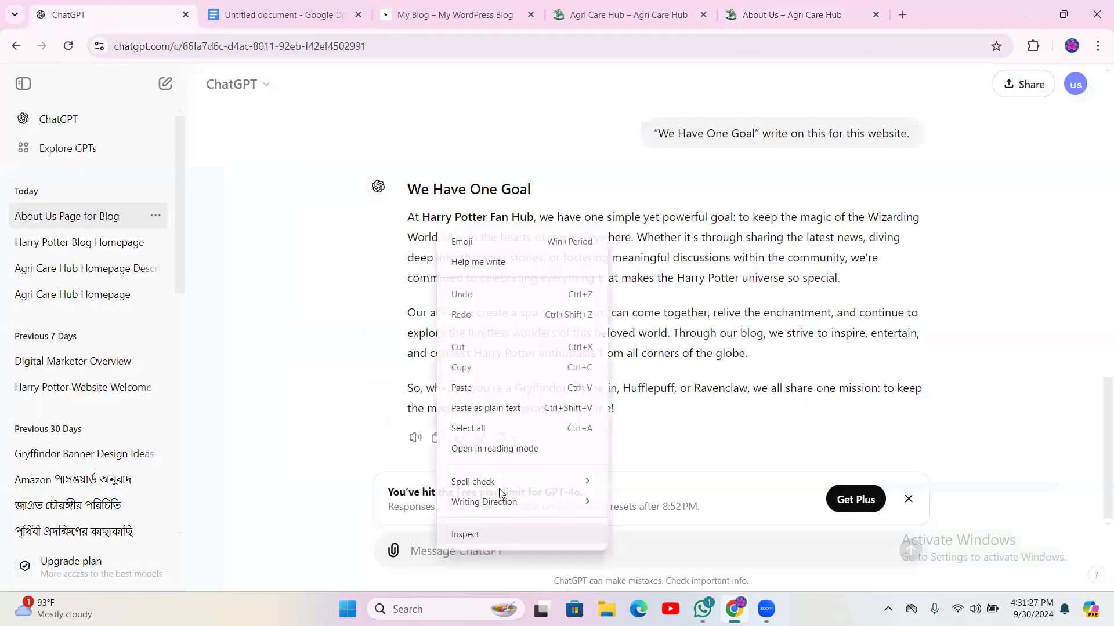
left_click(481, 406)
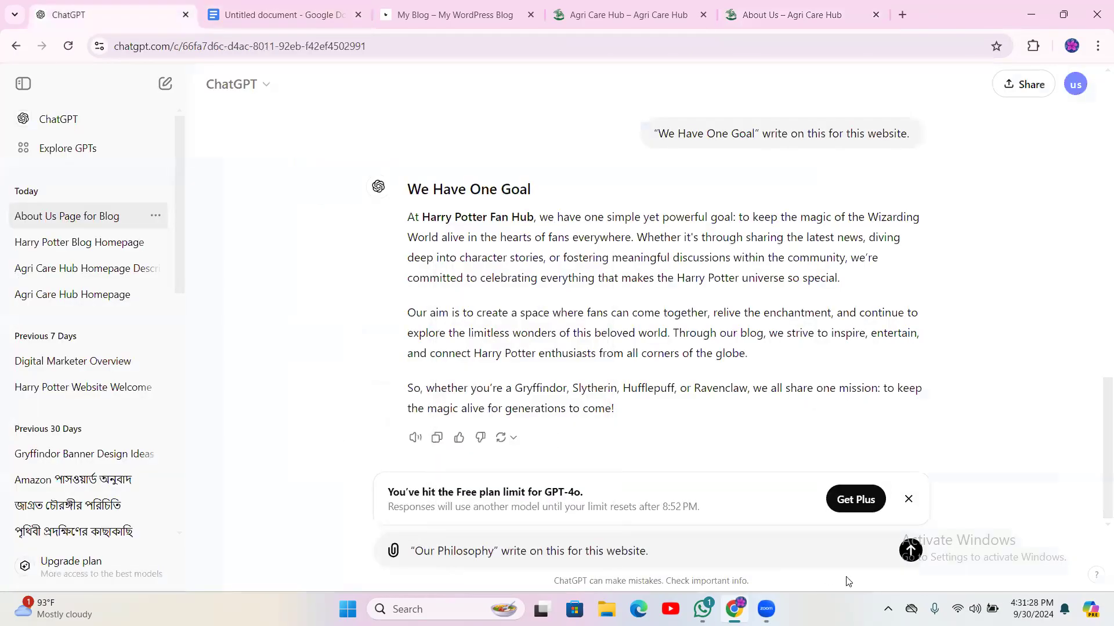
left_click(911, 551)
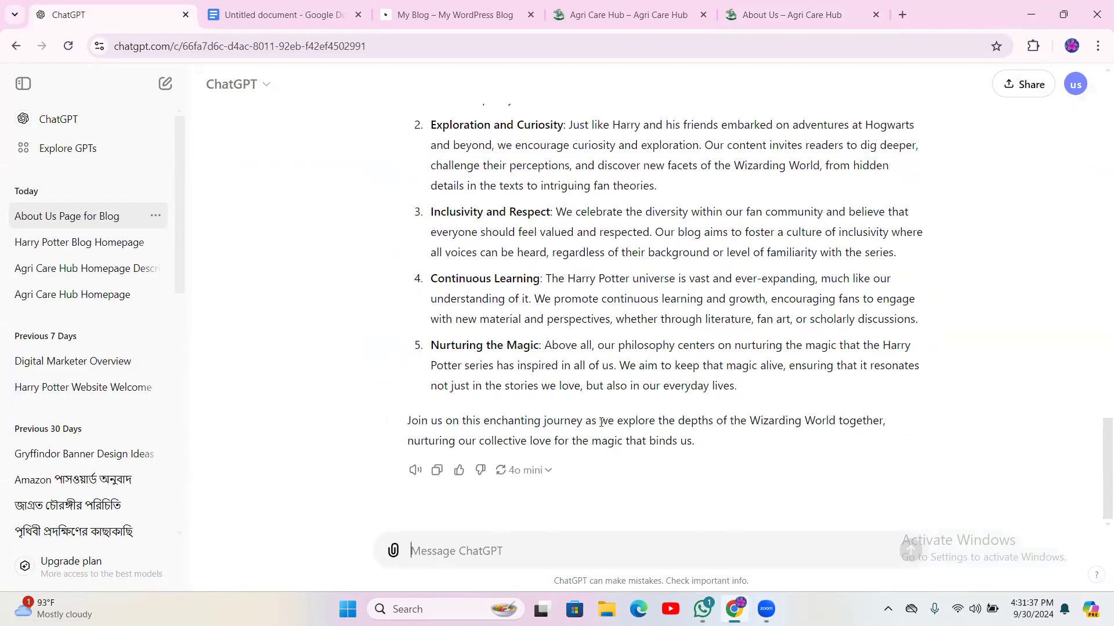
- Copy the "Continue Generating" line from the document and send it in the ChatGPT About Us chat
left_click(279, 14)
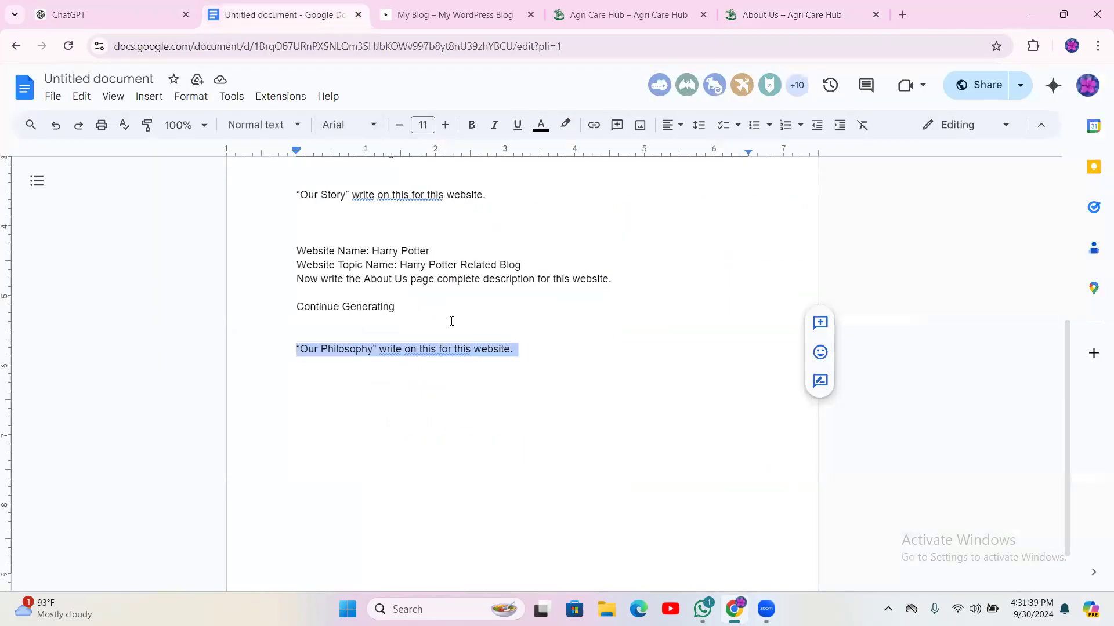
scroll(432, 455, "up", 4)
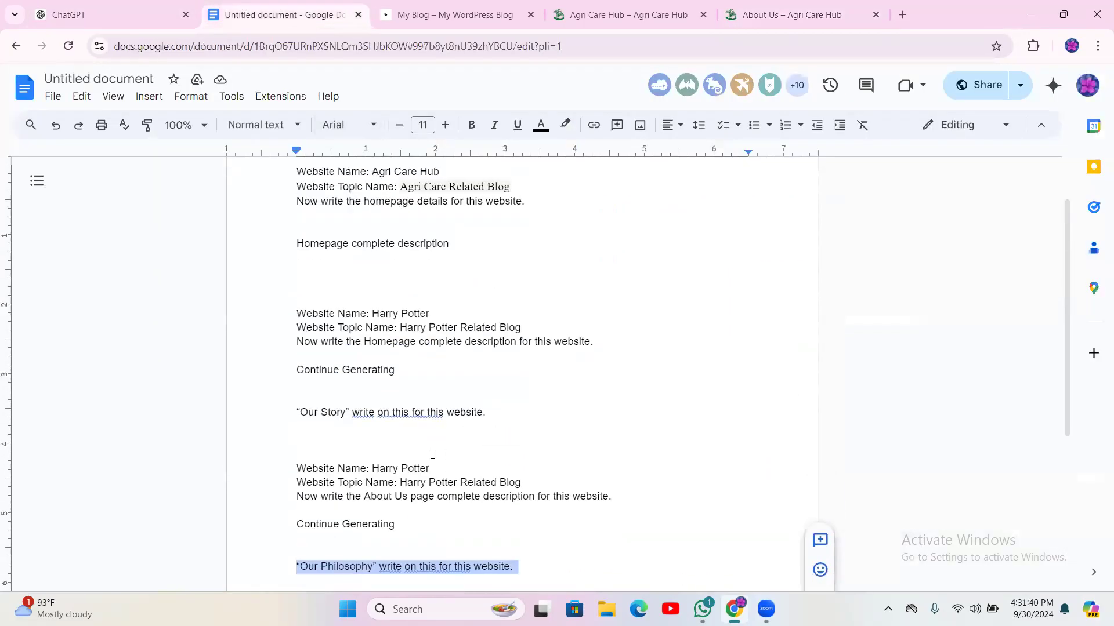
triple_click(369, 372)
right_click(366, 371)
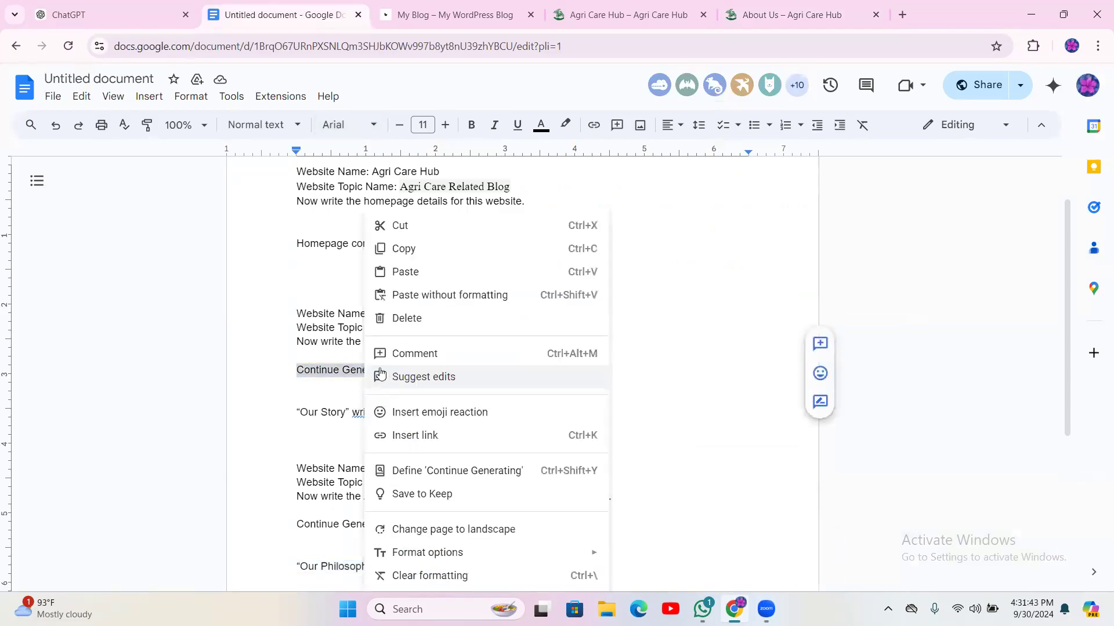
left_click(421, 249)
left_click(69, 15)
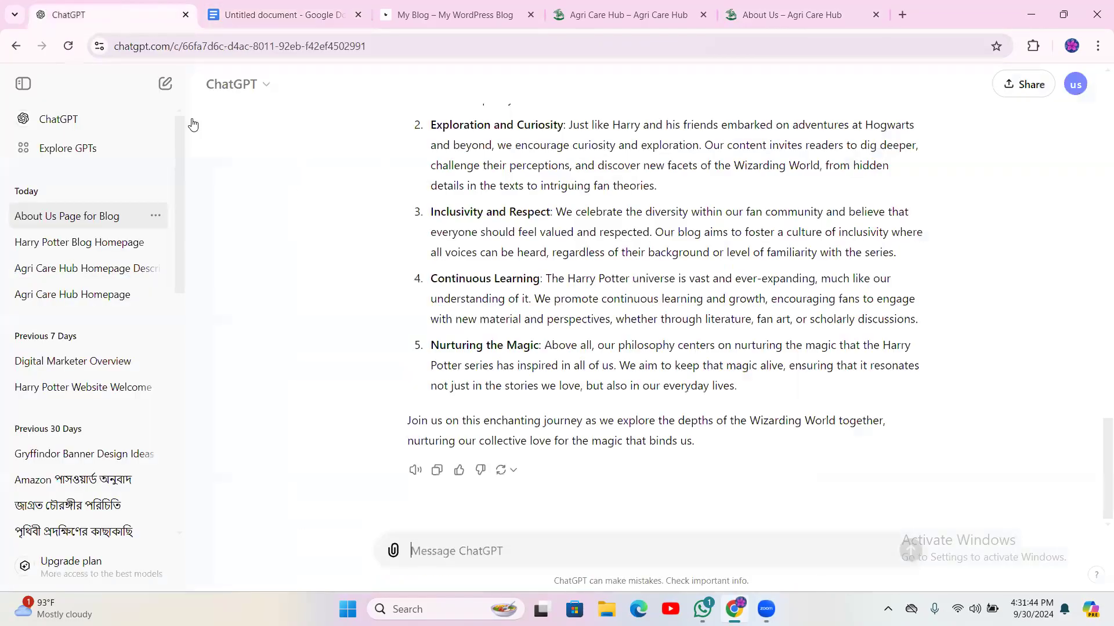
right_click(437, 546)
left_click(464, 385)
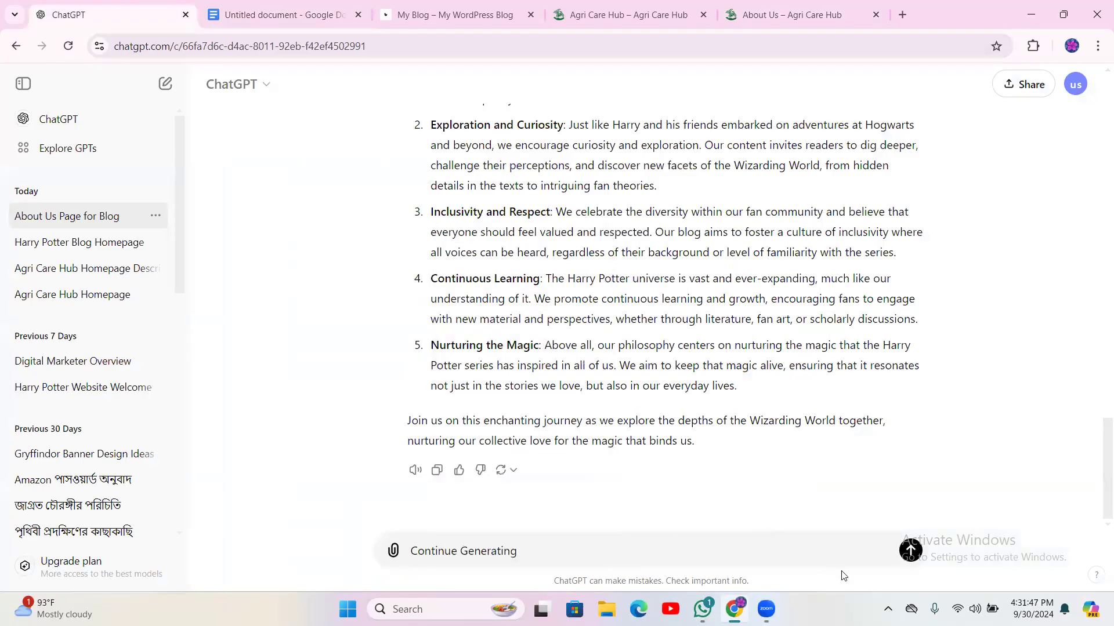
left_click(908, 551)
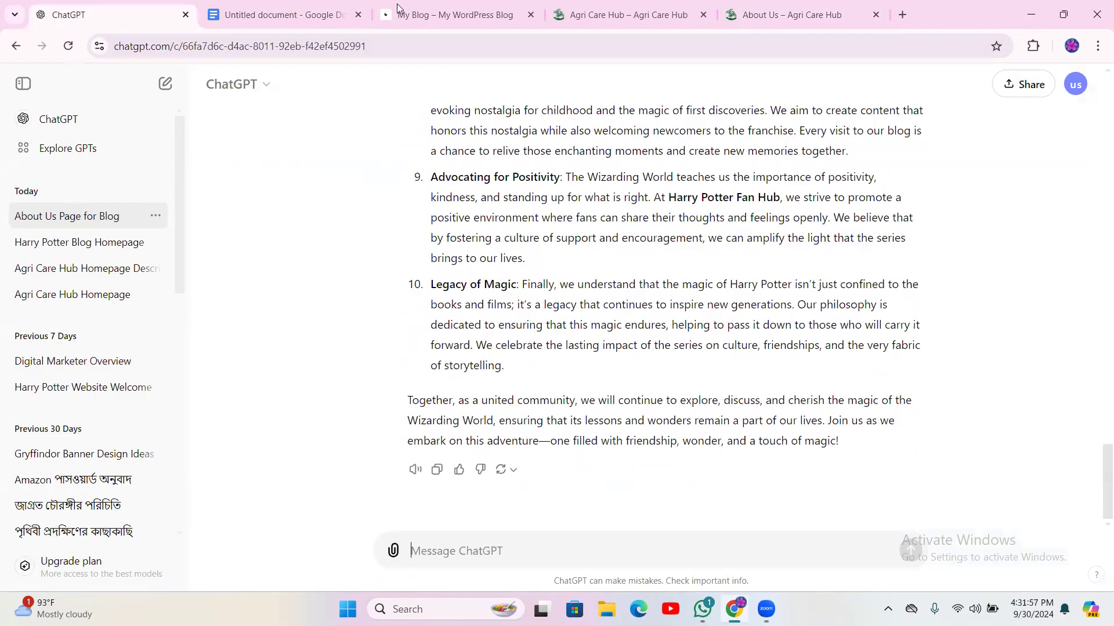
- Copy the site owner's full name from the heading of the My Blog portfolio homepage
left_click(284, 15)
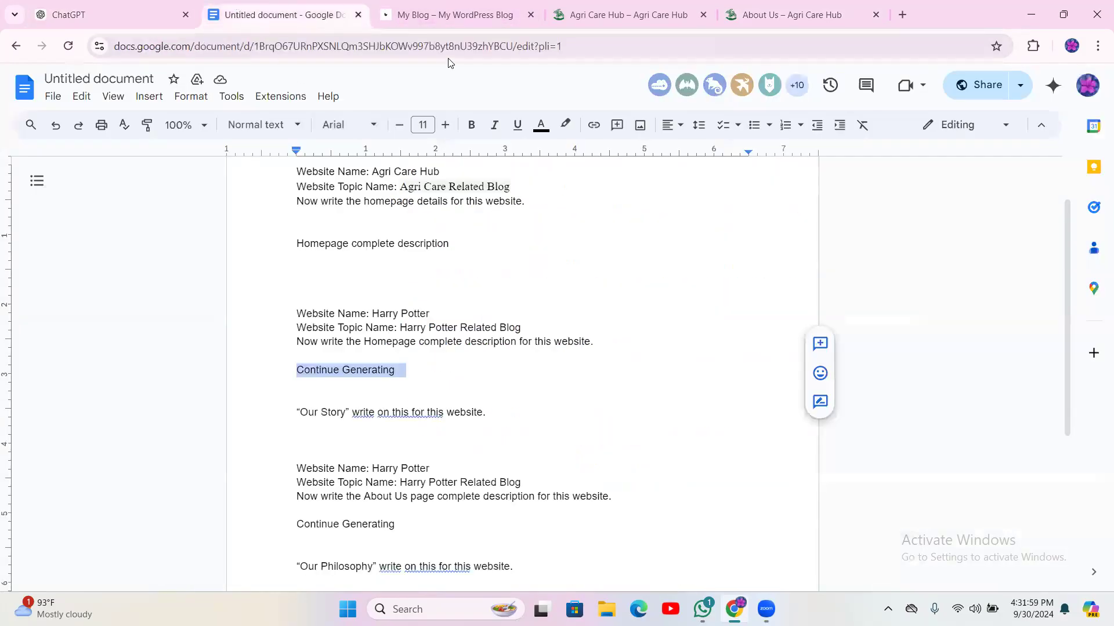
left_click(415, 16)
scroll(606, 479, "up", 10)
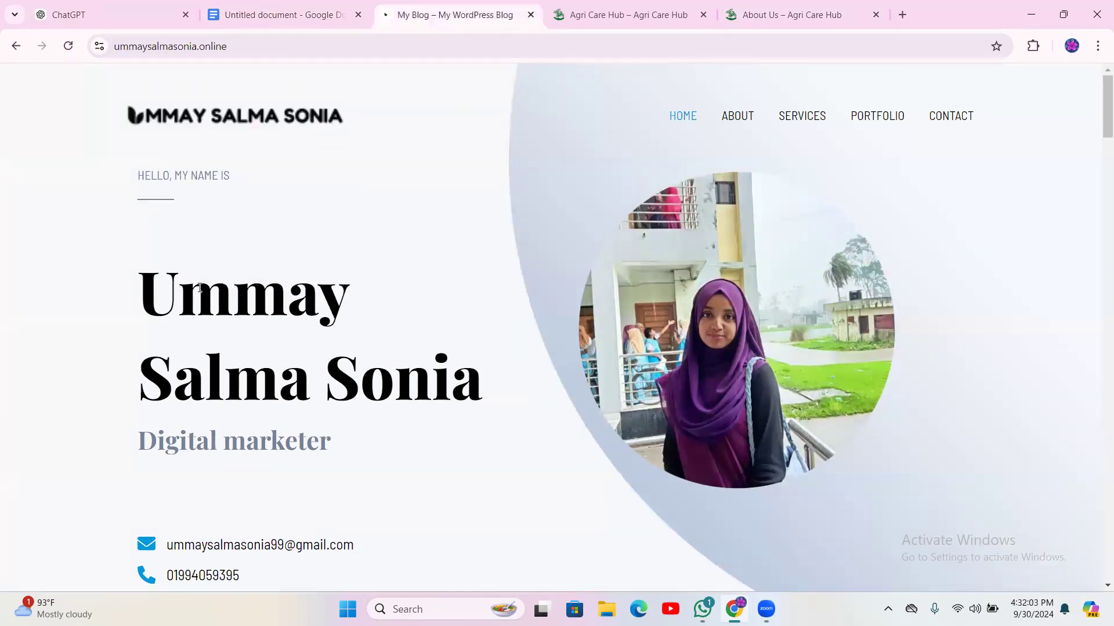
left_click_drag(199, 288, 488, 399)
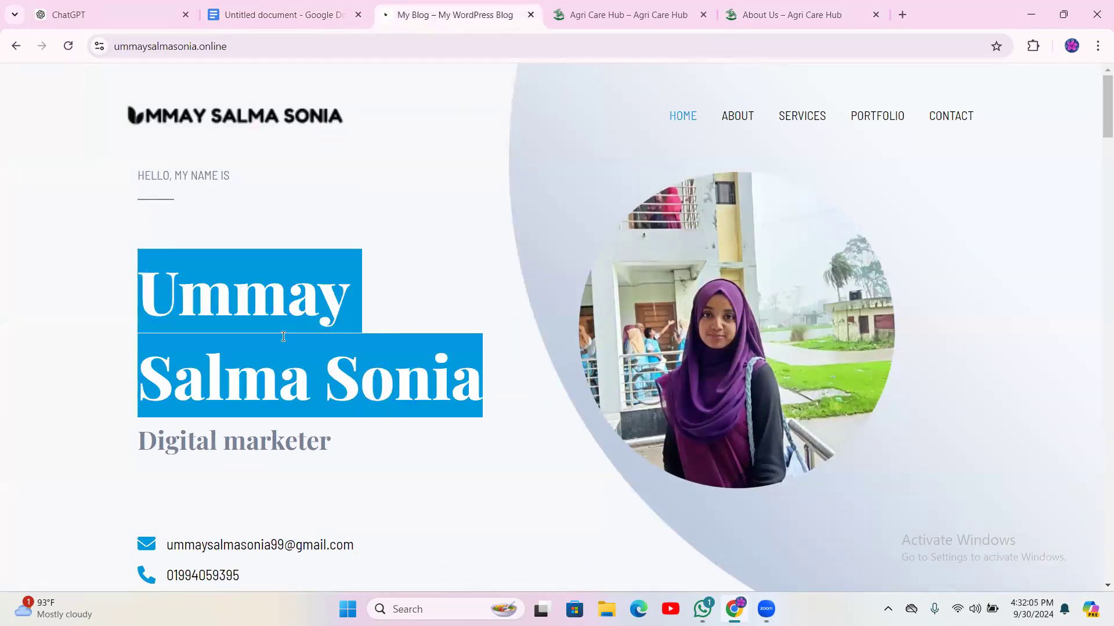
right_click(259, 293)
left_click(317, 310)
- Start a new prompt several lines below the "Our Philosophy" line in the document with "Name:" followed by the copied full name
left_click(283, 15)
scroll(534, 348, "down", 5)
left_click(549, 300)
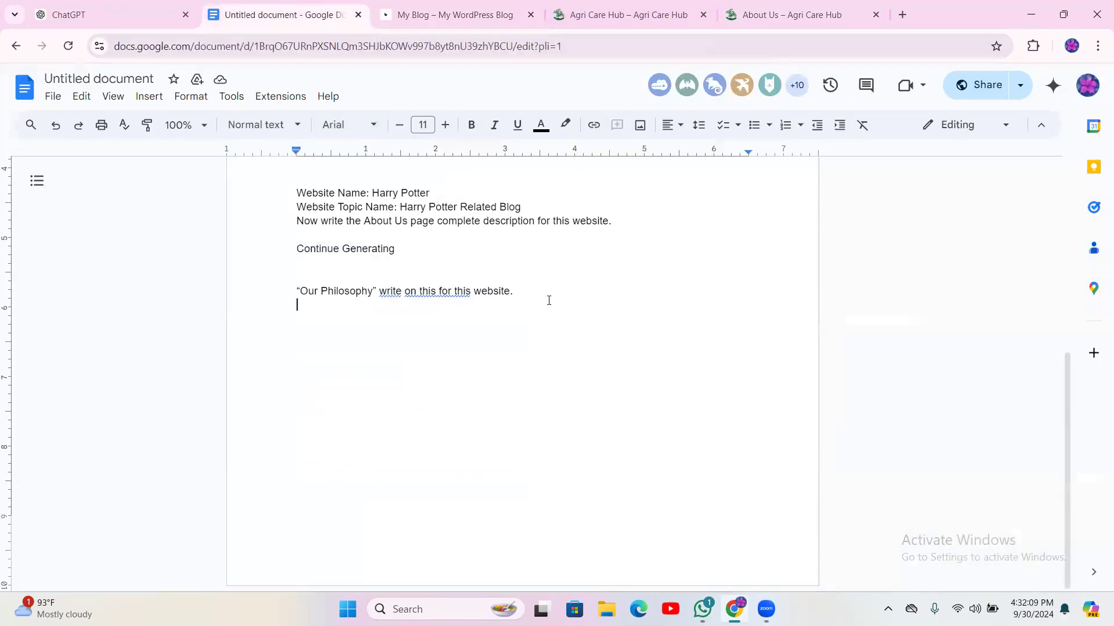
key("Return")
key("Return")
key("Return")
key("Return")
key("Return")
key("Return")
type("Name:")
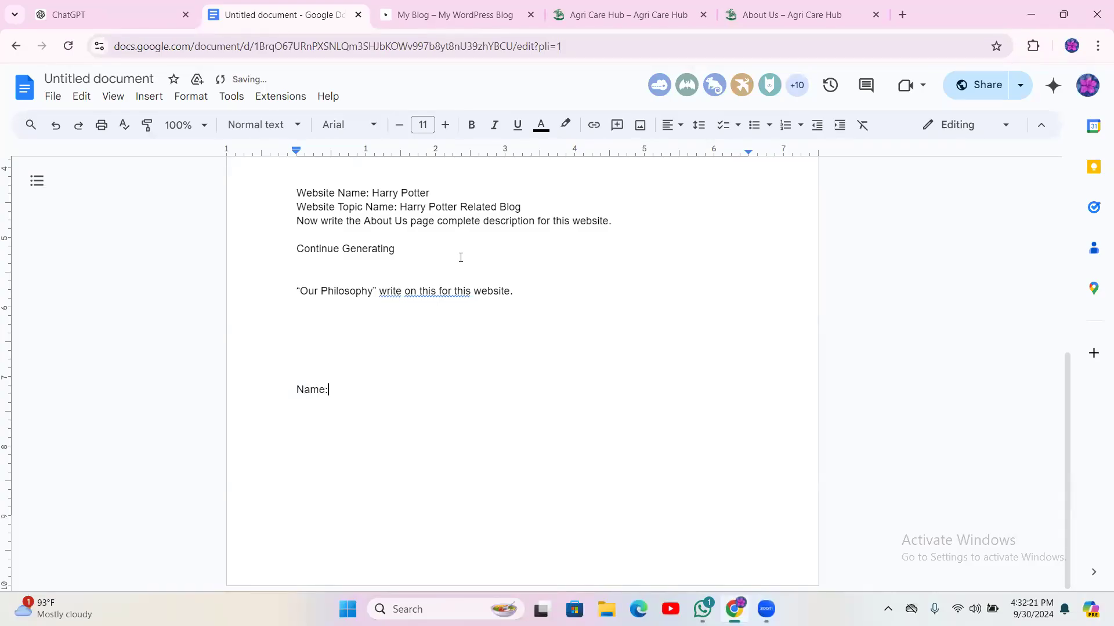
key("ctrl+v")
key("Return")
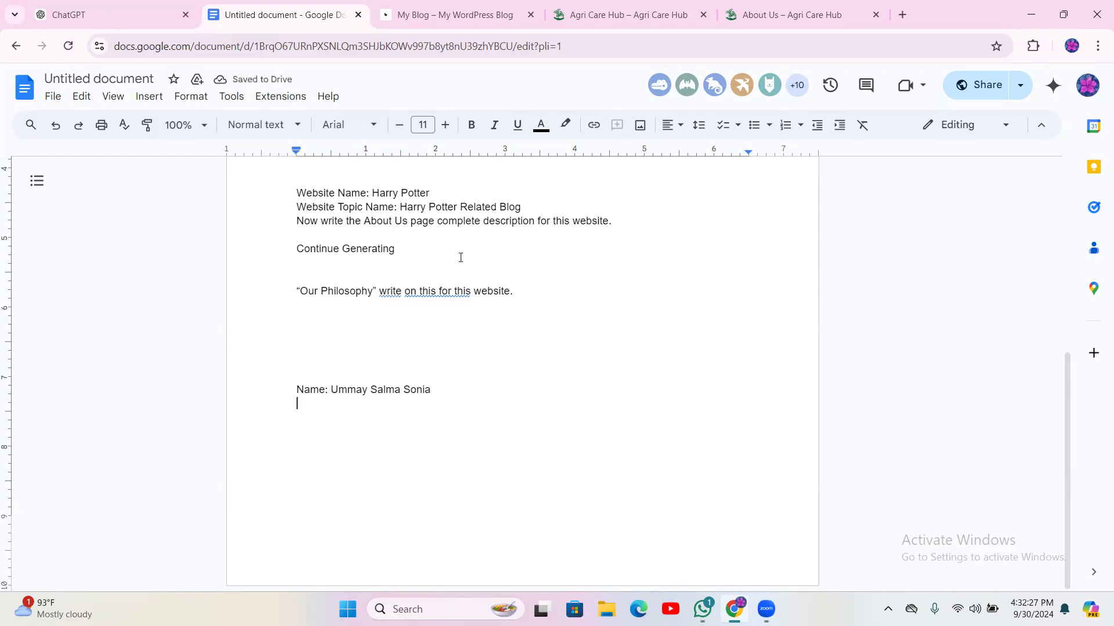
- Add the line "Website Type: Portfolio Website." under the name in the document
type("Website ")
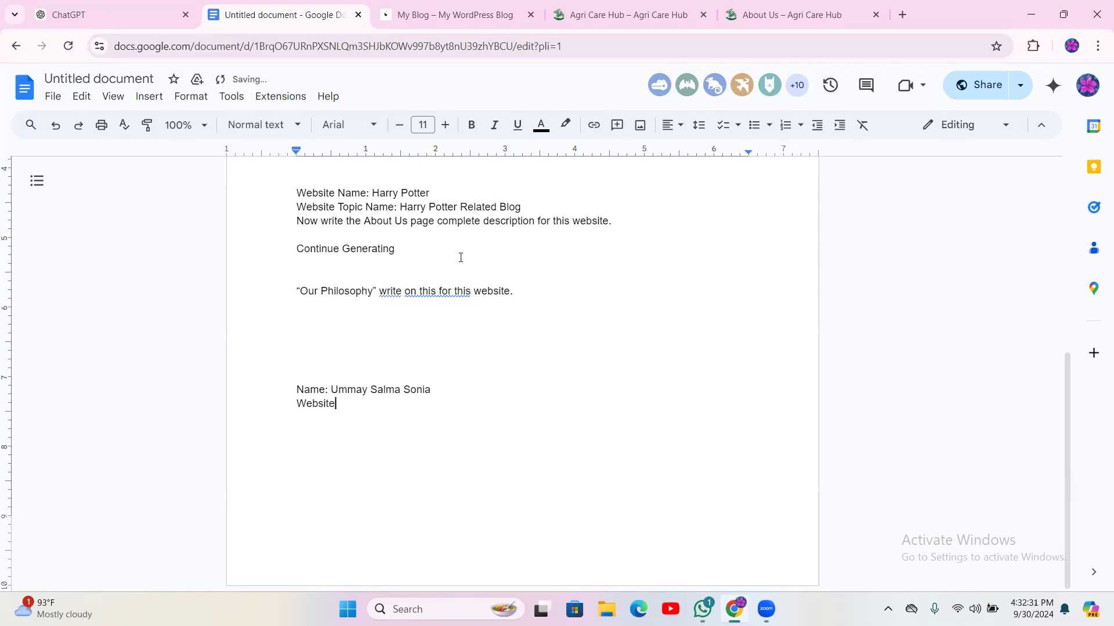
type("T")
type("ype")
type(": ")
type("P")
type("ortf")
type("olio")
type(" We")
type("bsite")
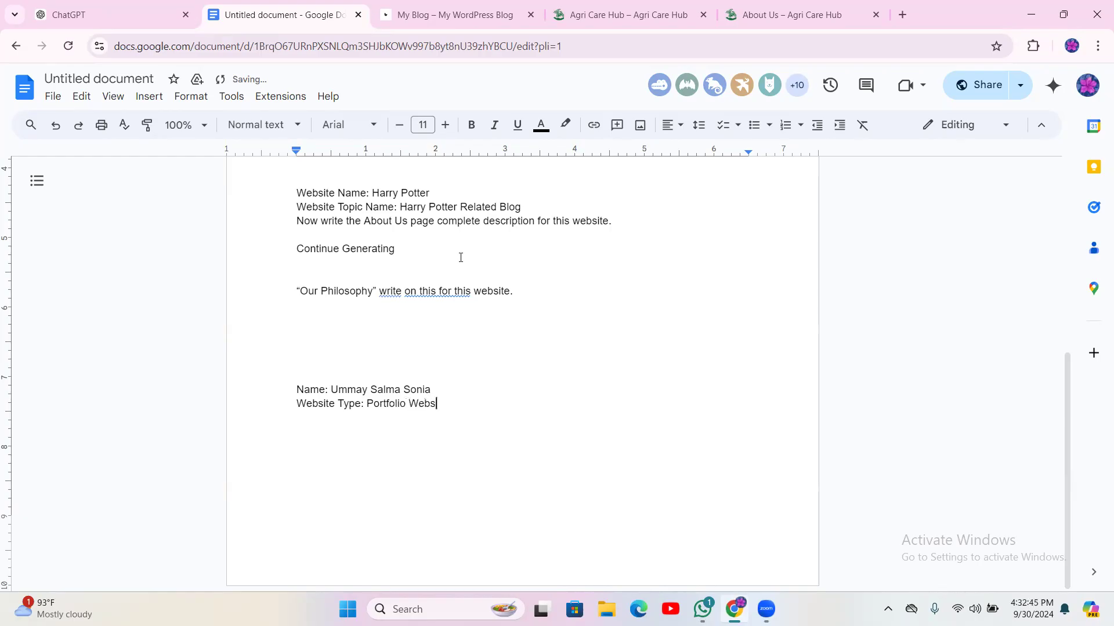
type(".")
key("Return")
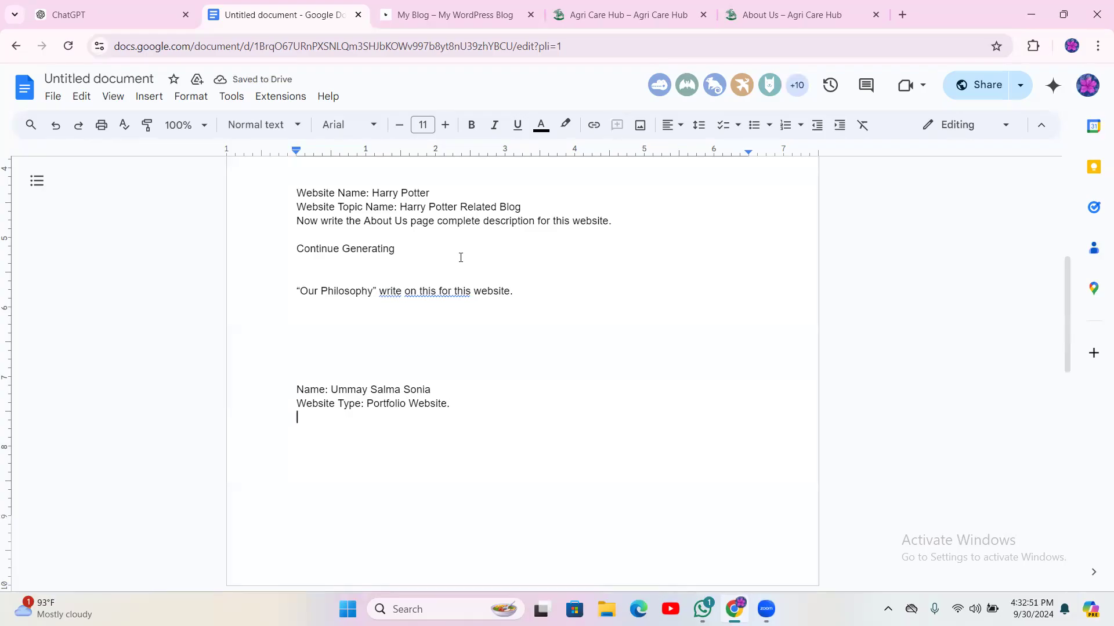
- Begin the description under the website type with "I am a Digital Marketing Expert."
type("I am ")
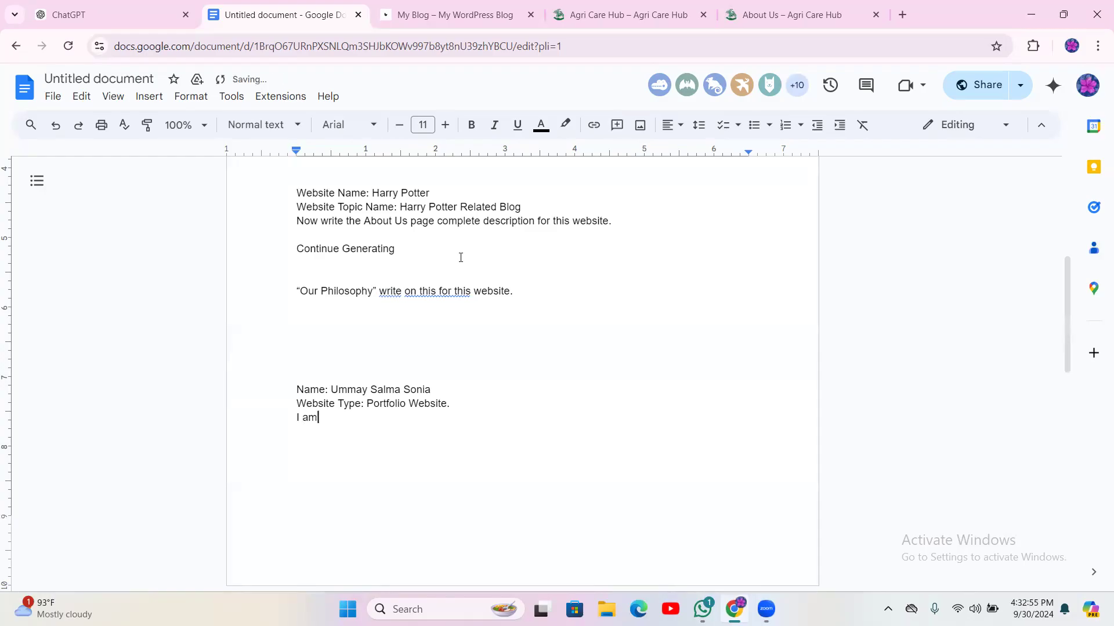
type("a Digital Marketing Ext")
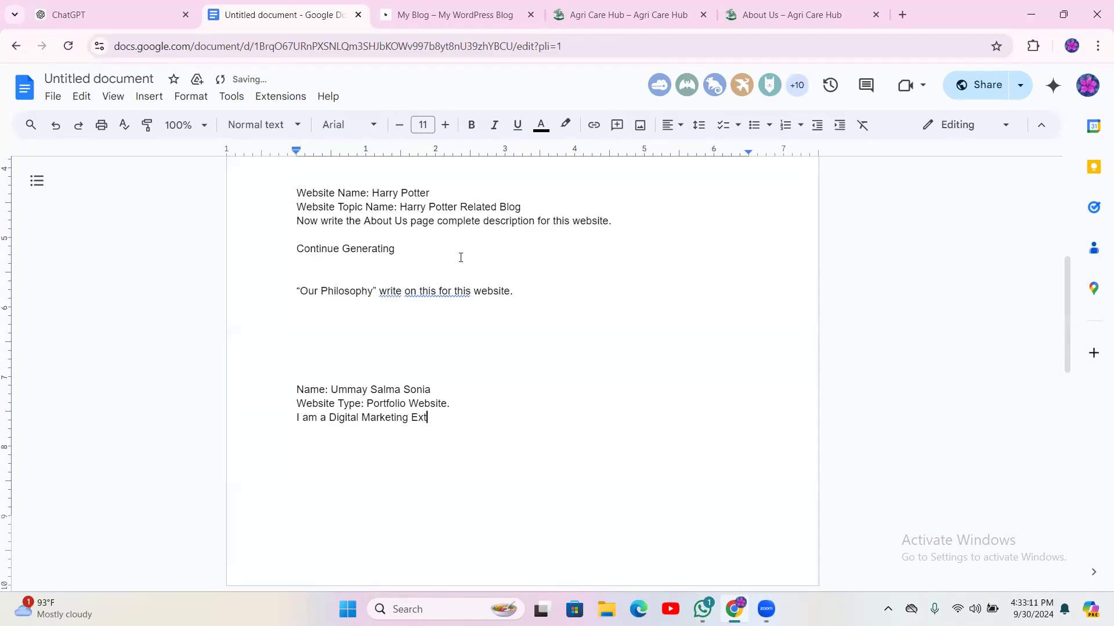
type("pert.")
- Continue the description with "My main expertise is Search Engine Optimization.", correcting the spelling of "expertise"
type("My main expatise")
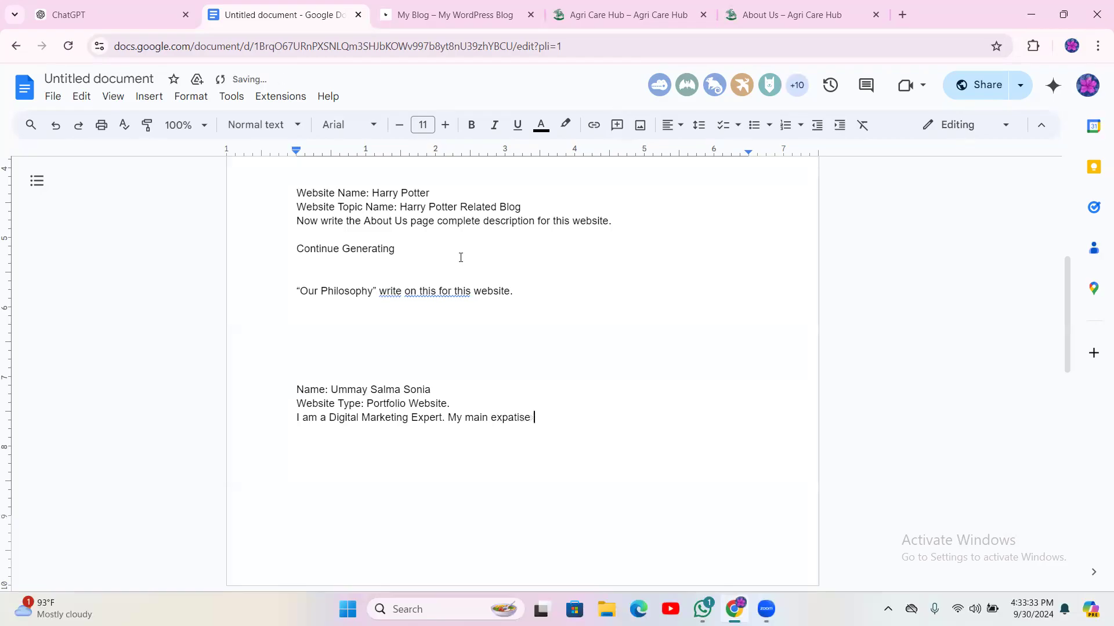
left_click(516, 421)
left_click(522, 398)
type("is ")
type("Searc")
type("h E")
type("ngi")
type("n")
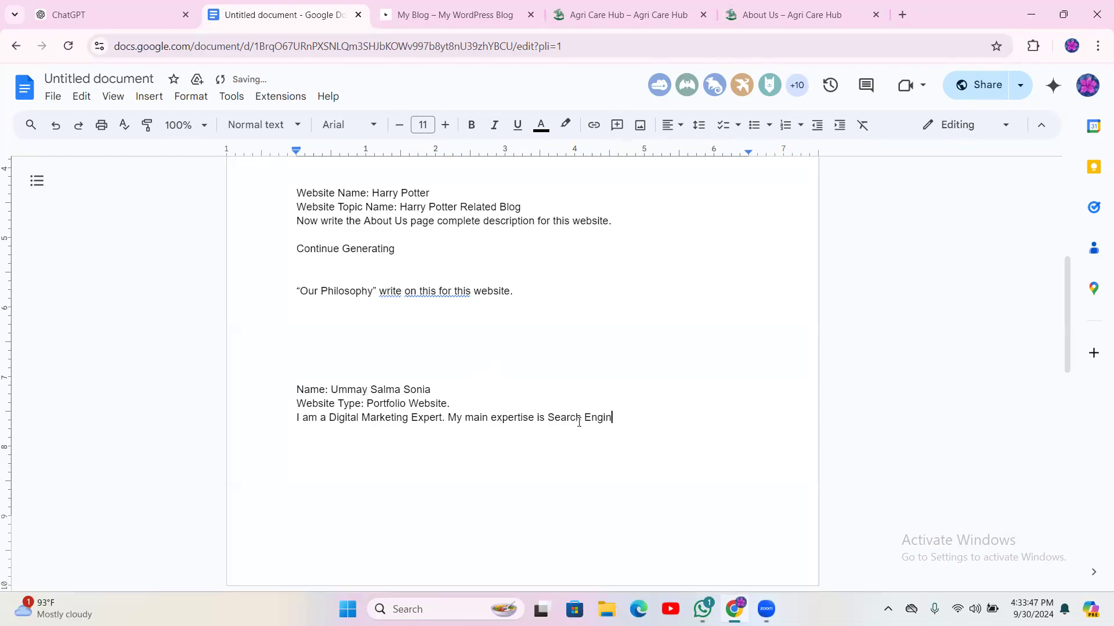
type("e Optimization.")
- Add "Currently I study at Barguna Government College" to the description, correcting the spelling of "Government"
type("Currentl")
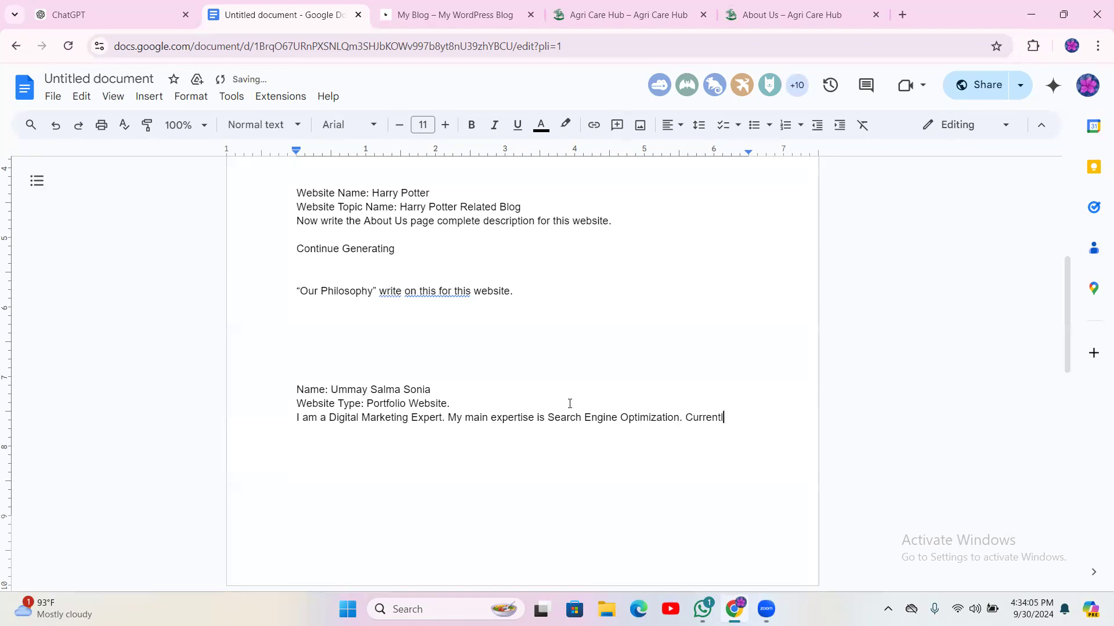
type("y I study at Barguna Gov")
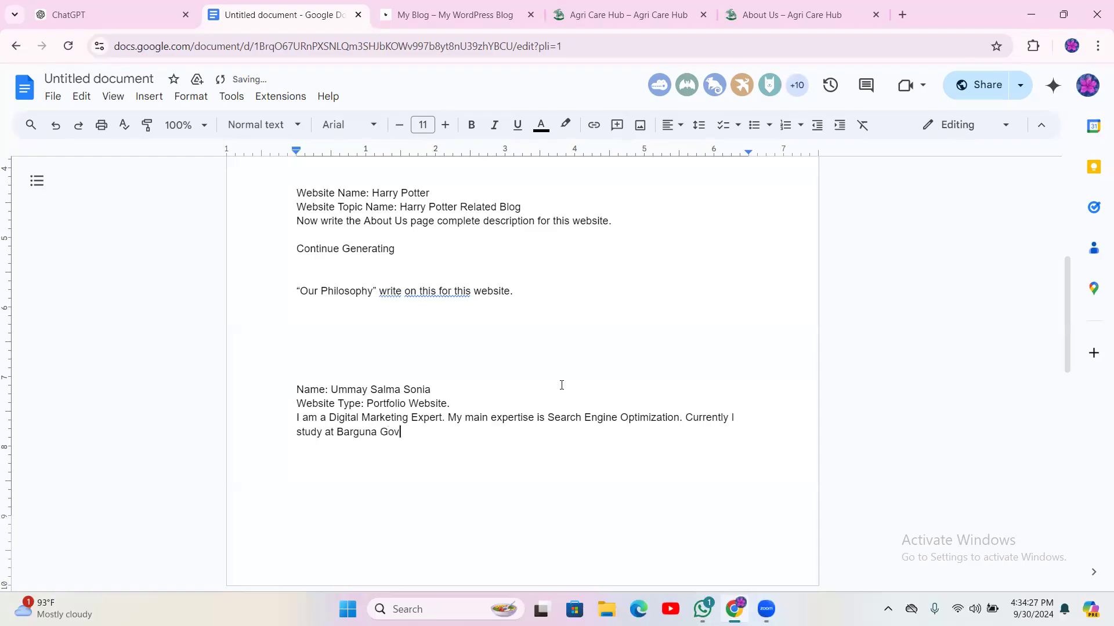
type("erment College")
left_click(416, 432)
left_click(429, 412)
key("BackSpace")
- Complete the study sentence with ", Department of Management Studies."
type(", Depart")
key("BackSpace")
type("ment ")
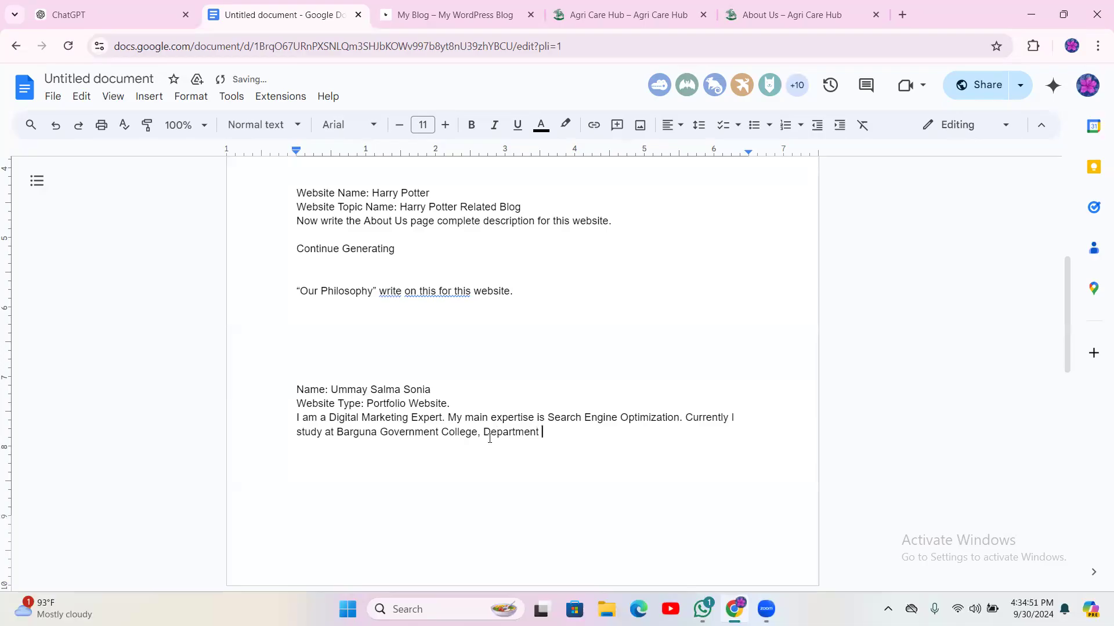
type("of Mam")
key("Num_Lock")
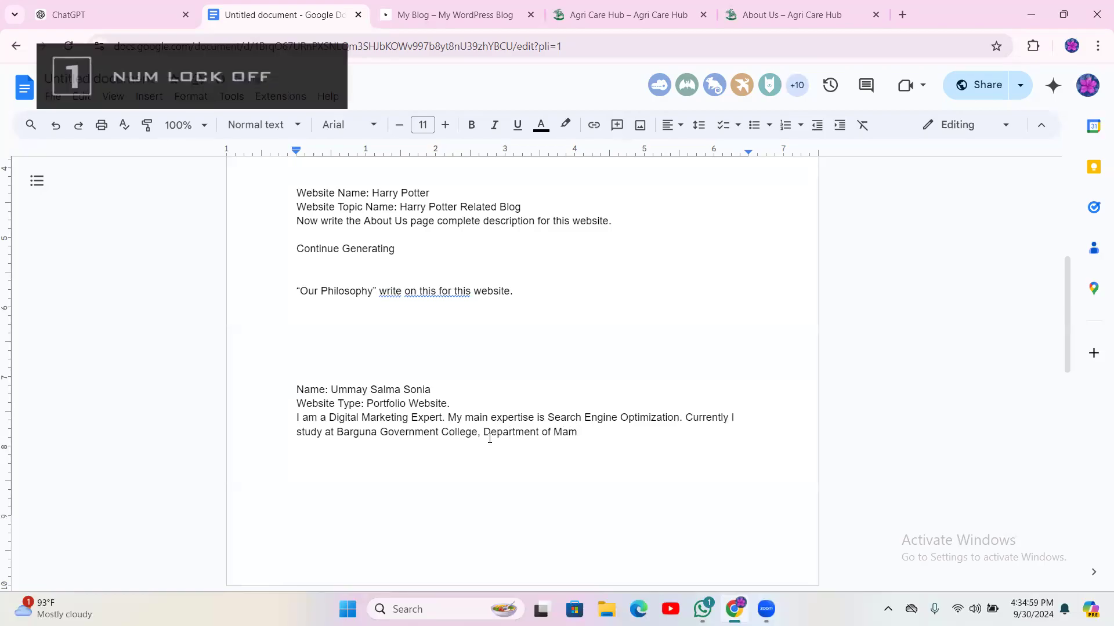
key("Caps_Lock")
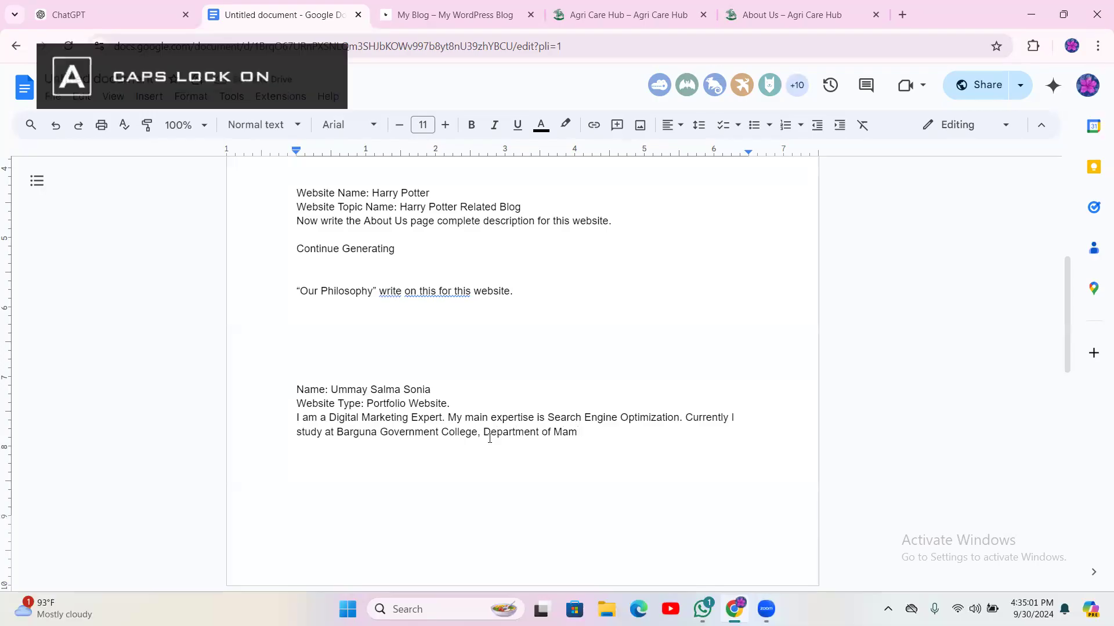
key("BackSpace")
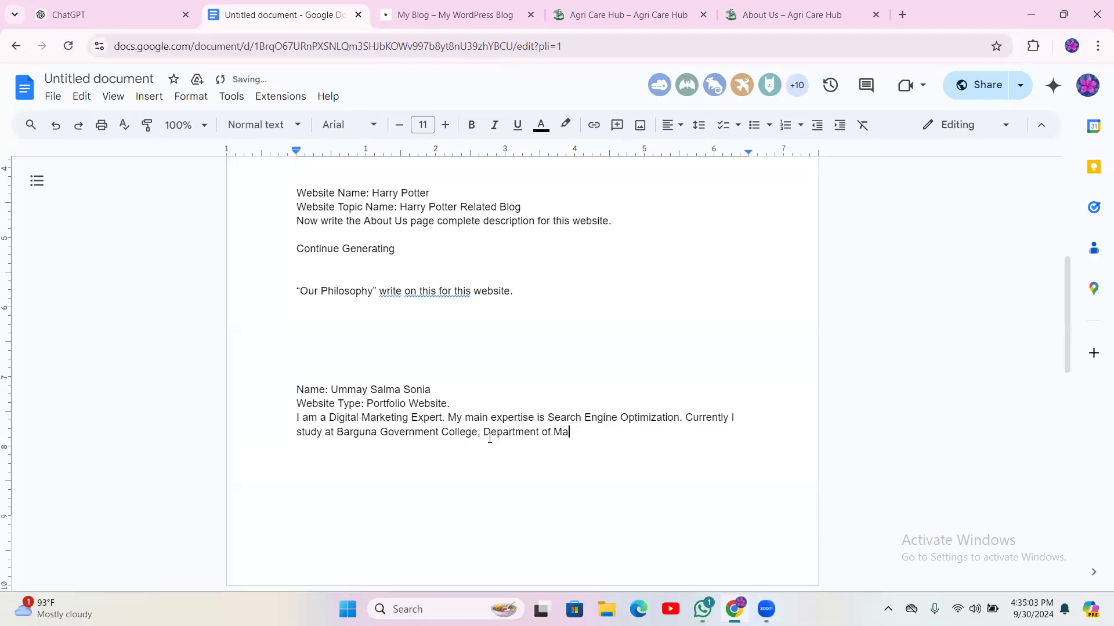
type("NAGE")
key("Caps_Lock")
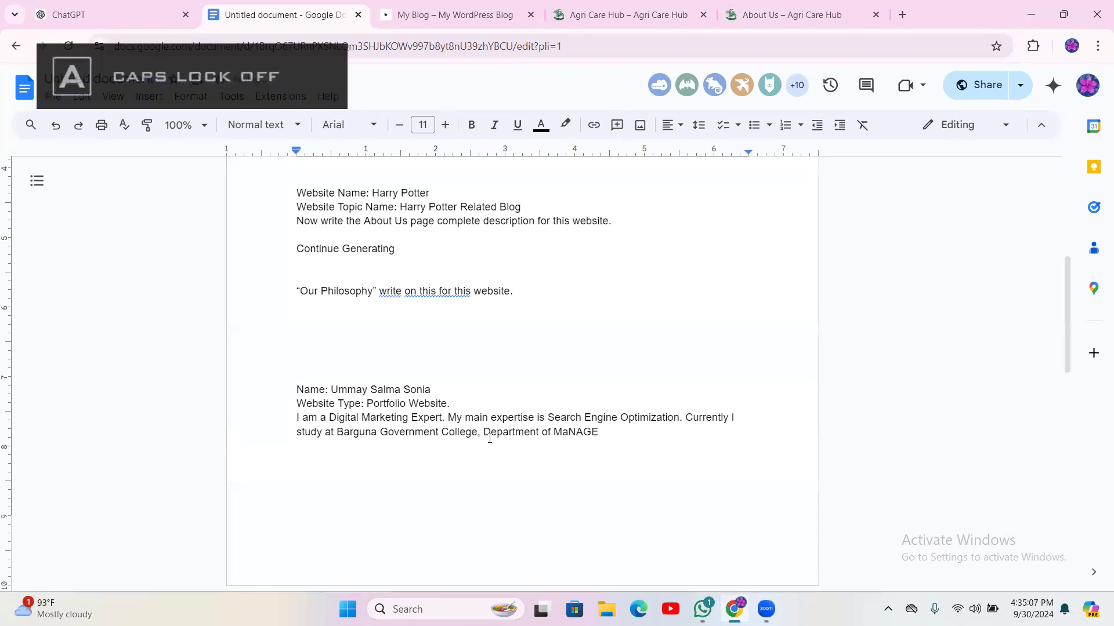
key("BackSpace")
key("BackSpace")
key("BackSpace")
key("BackSpace")
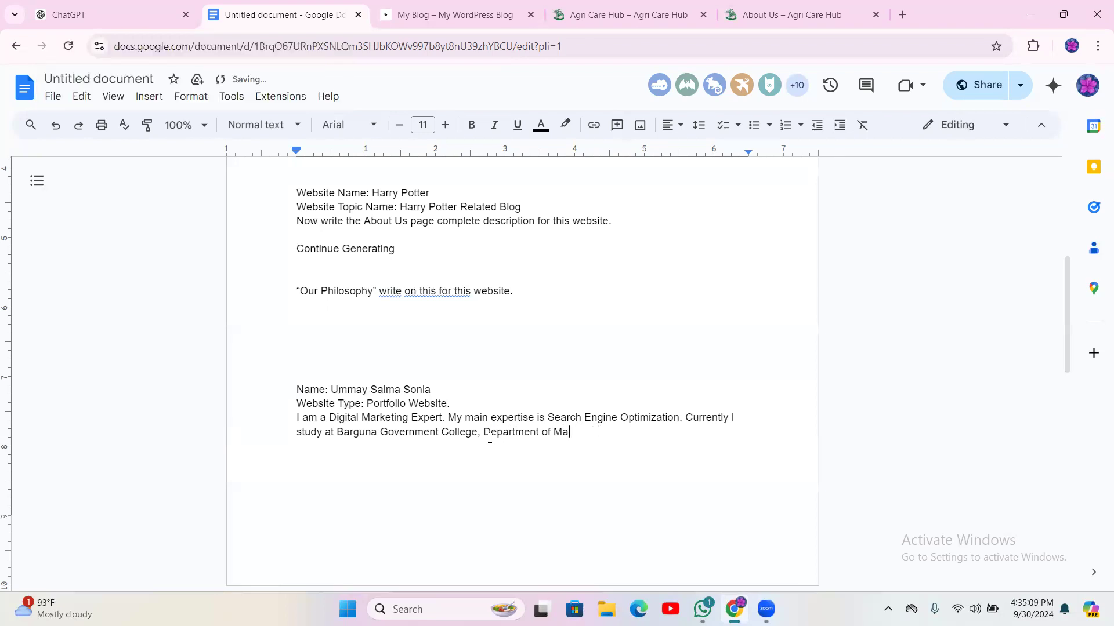
type("nagement Studies.")
- Append "Now" to the portfolio prompt, followed by the earlier prompt's text "write the Homepage complete description for this website."
type("Now")
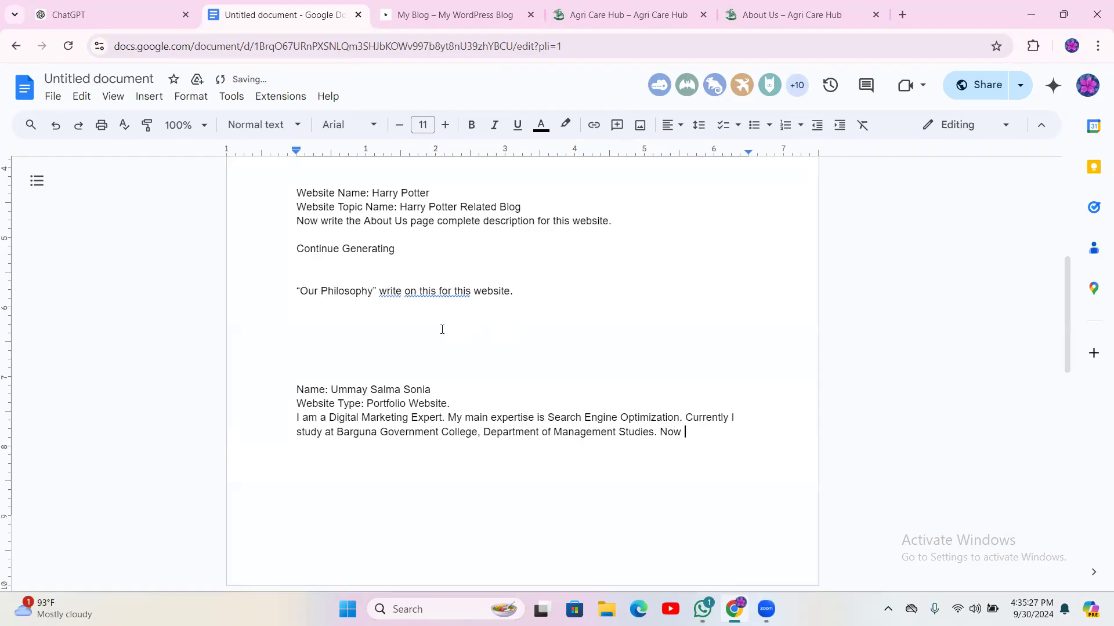
scroll(329, 230, "up", 4)
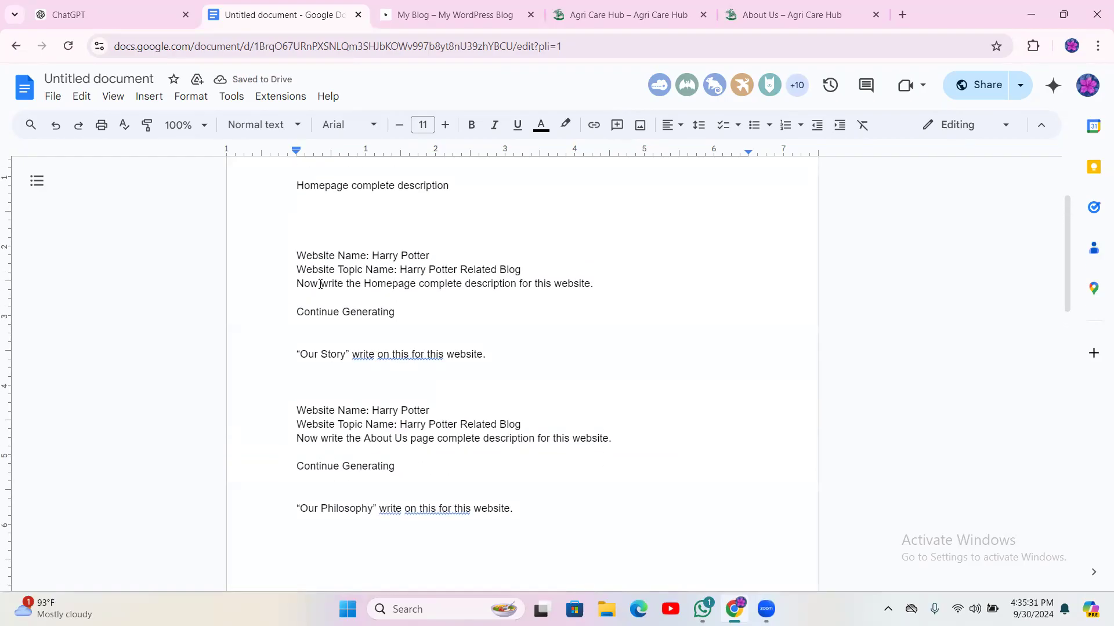
left_click_drag(321, 284, 598, 279)
right_click(558, 284)
left_click(620, 251)
scroll(560, 465, "down", 5)
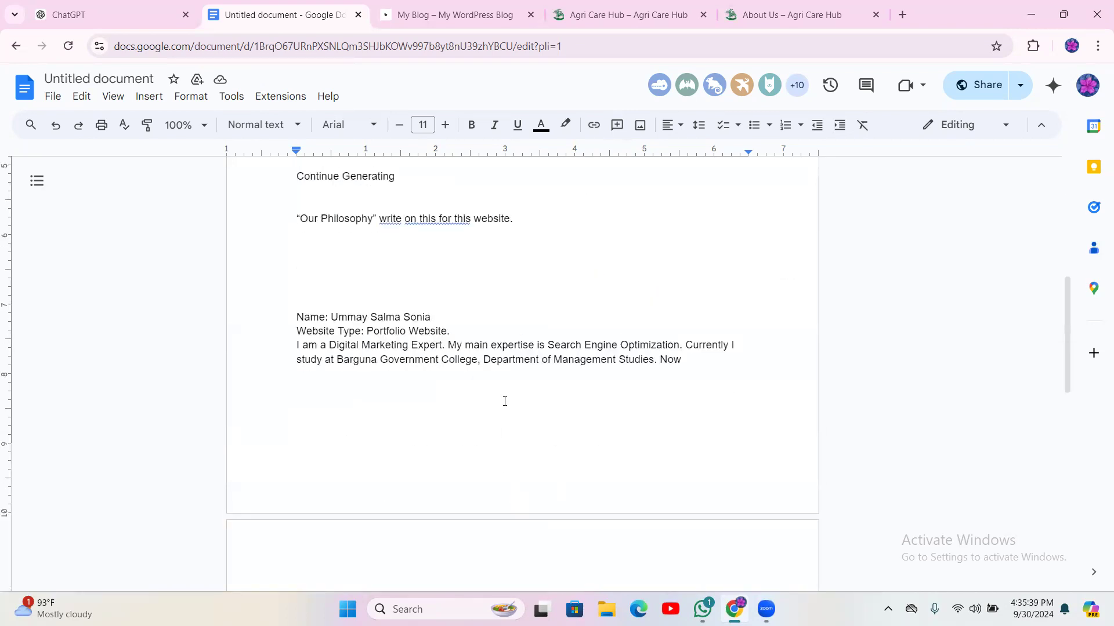
right_click(697, 363)
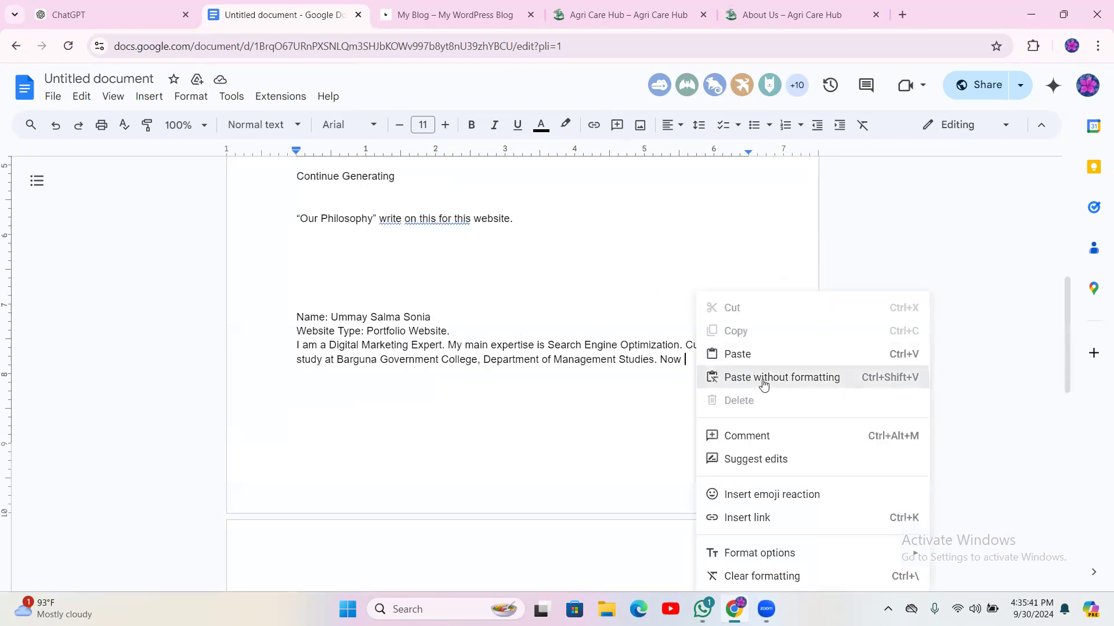
left_click(698, 377)
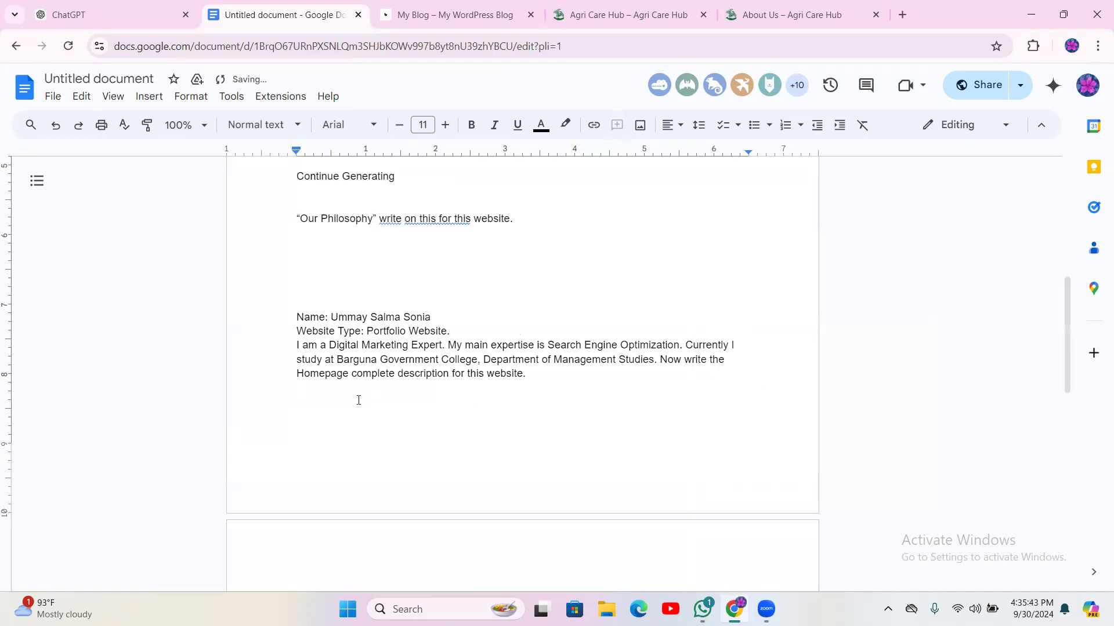
- Reword the last sentence of the portfolio prompt to "Now write the complete Homepage description for this website."
left_click(316, 374)
right_click(317, 374)
left_click(353, 228)
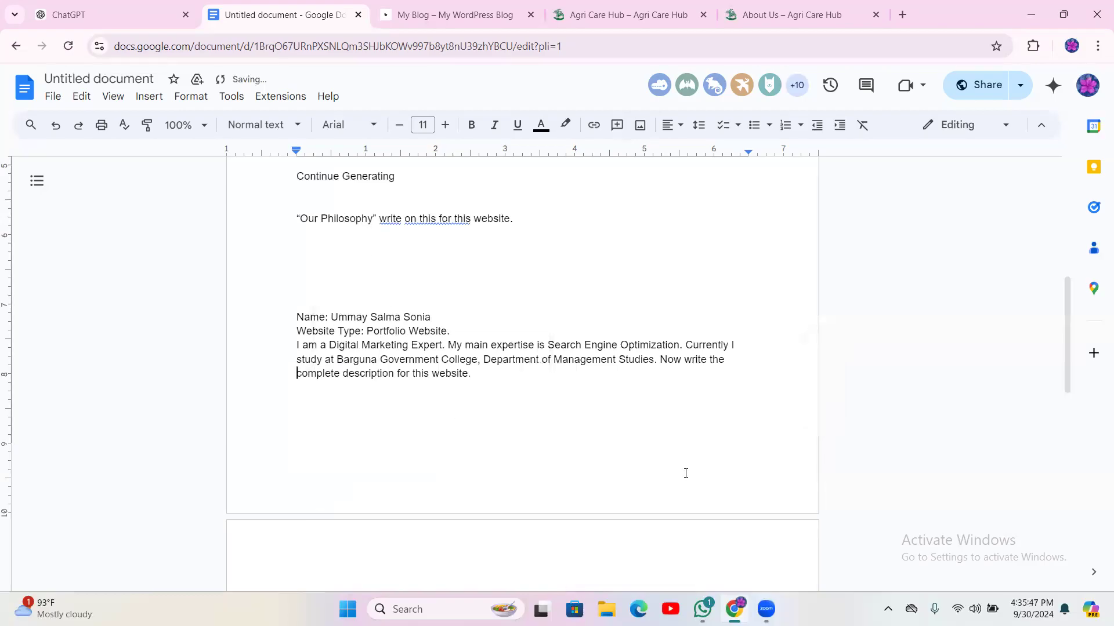
key("BackSpace")
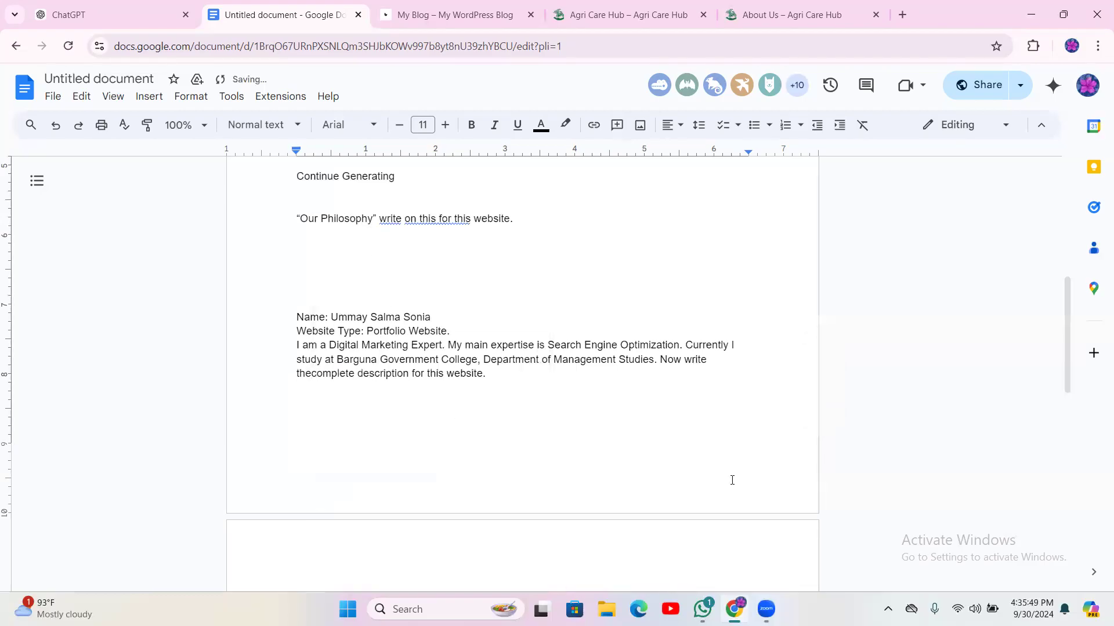
left_click(342, 374)
type("Homepage")
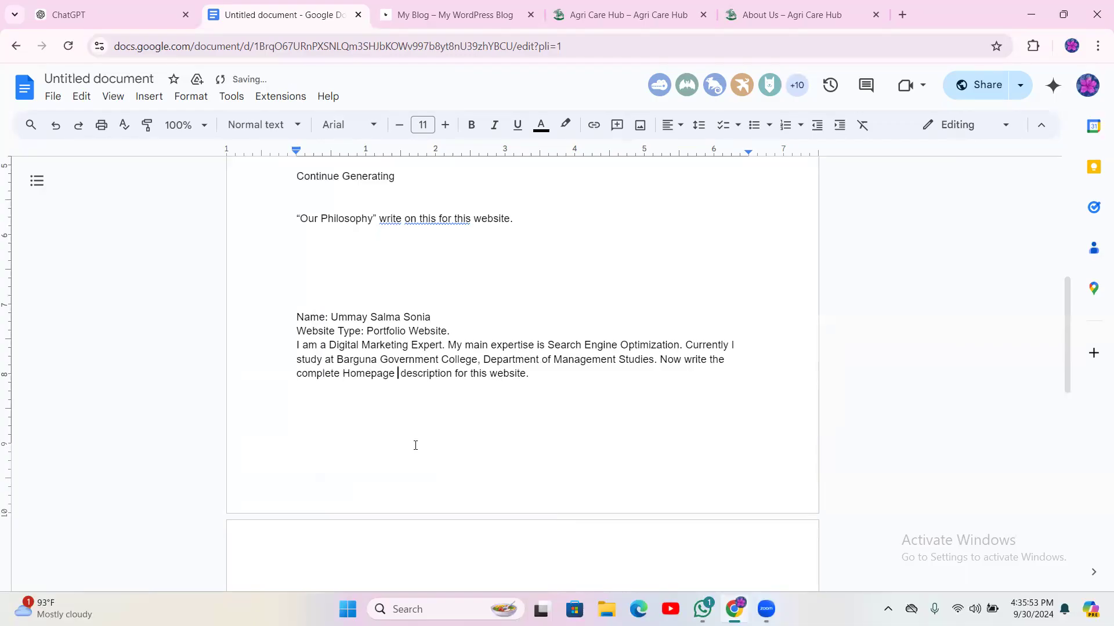
key("BackSpace")
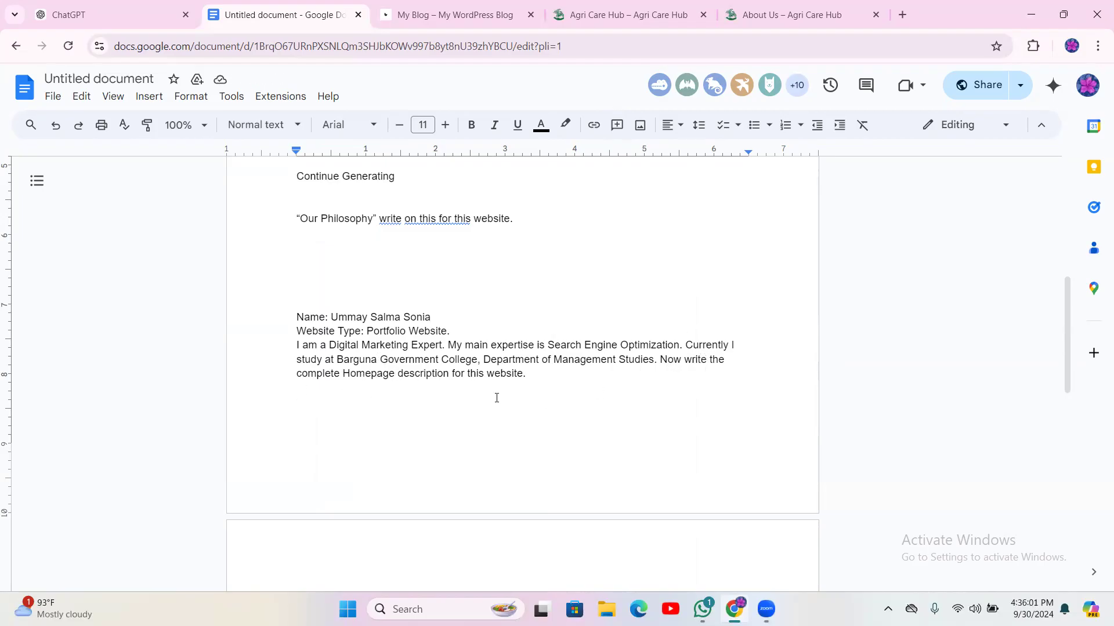
- Copy the full portfolio website prompt from the document and submit it in a new ChatGPT chat
scroll(498, 400, "up", 5)
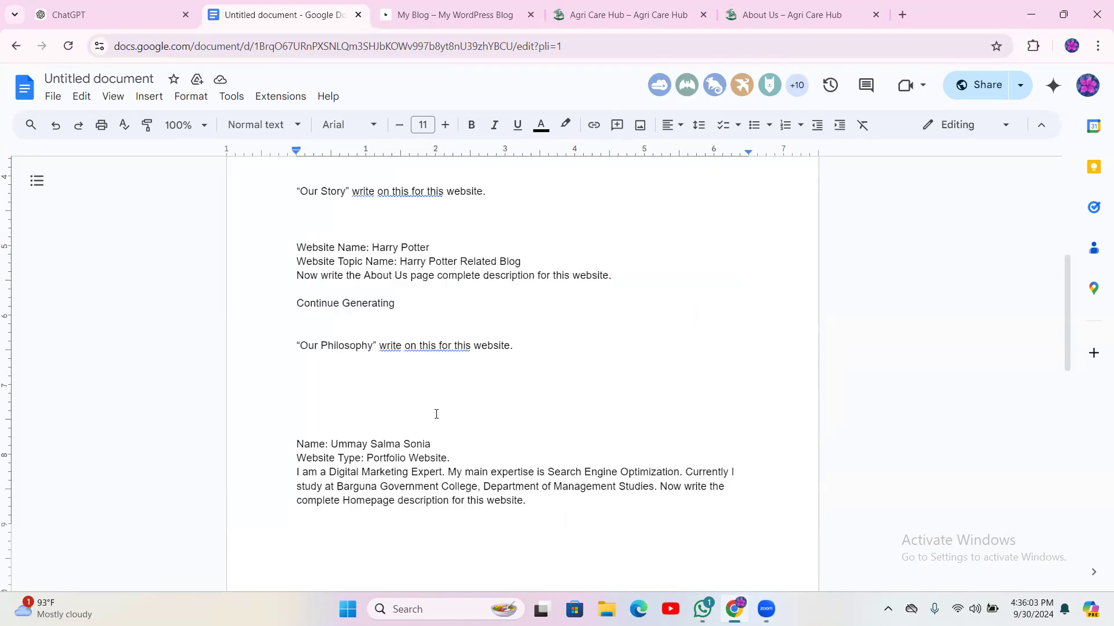
scroll(499, 424, "down", 6)
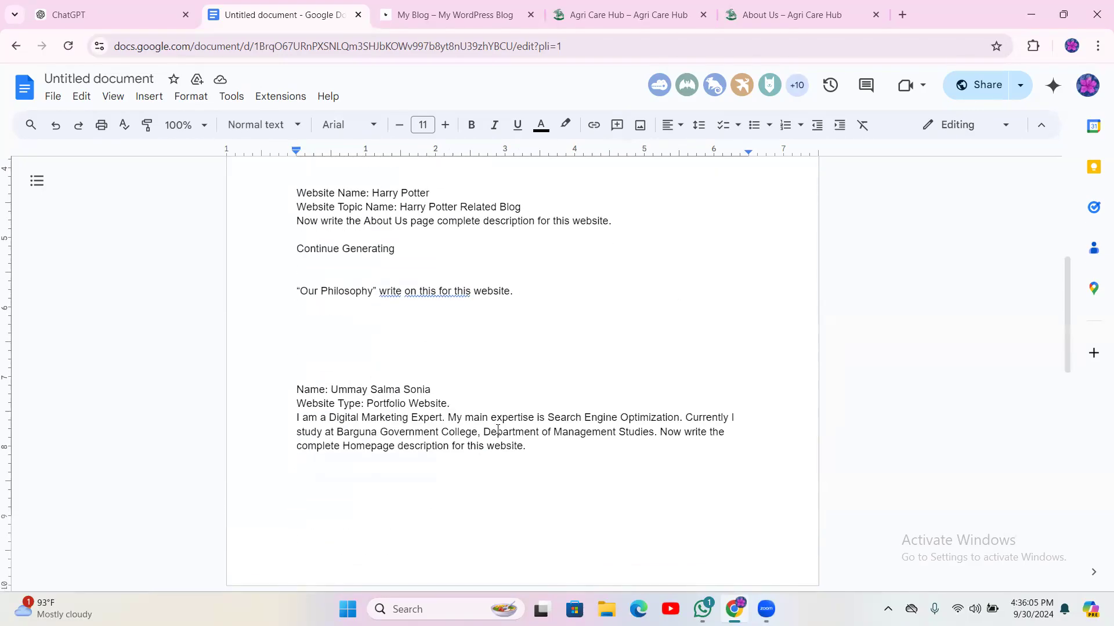
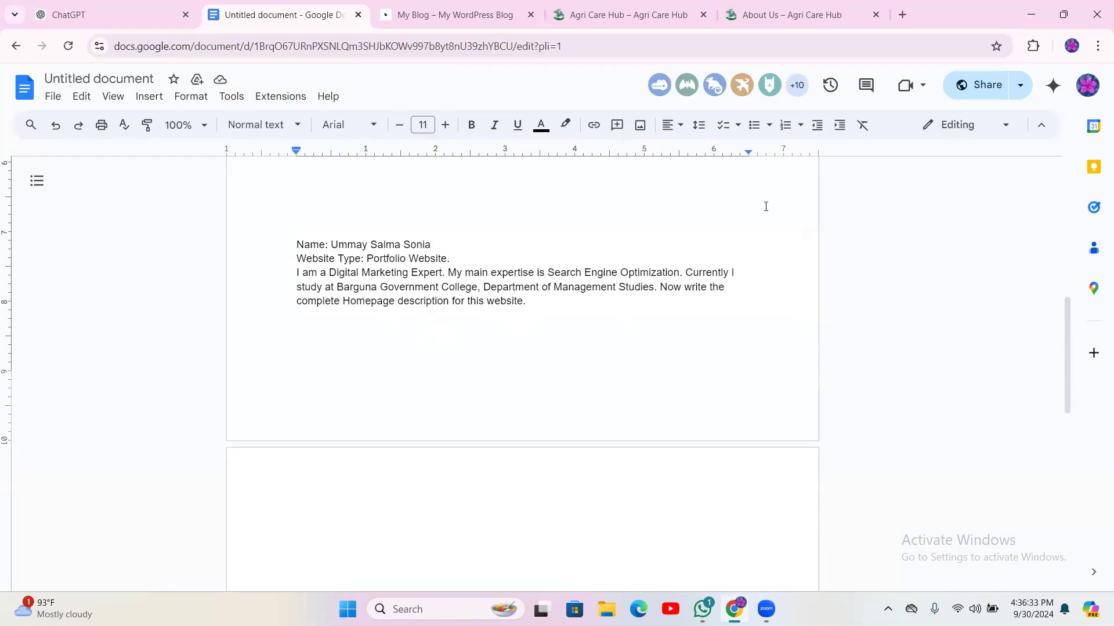
left_click_drag(525, 307, 267, 240)
right_click(338, 250)
left_click(397, 255)
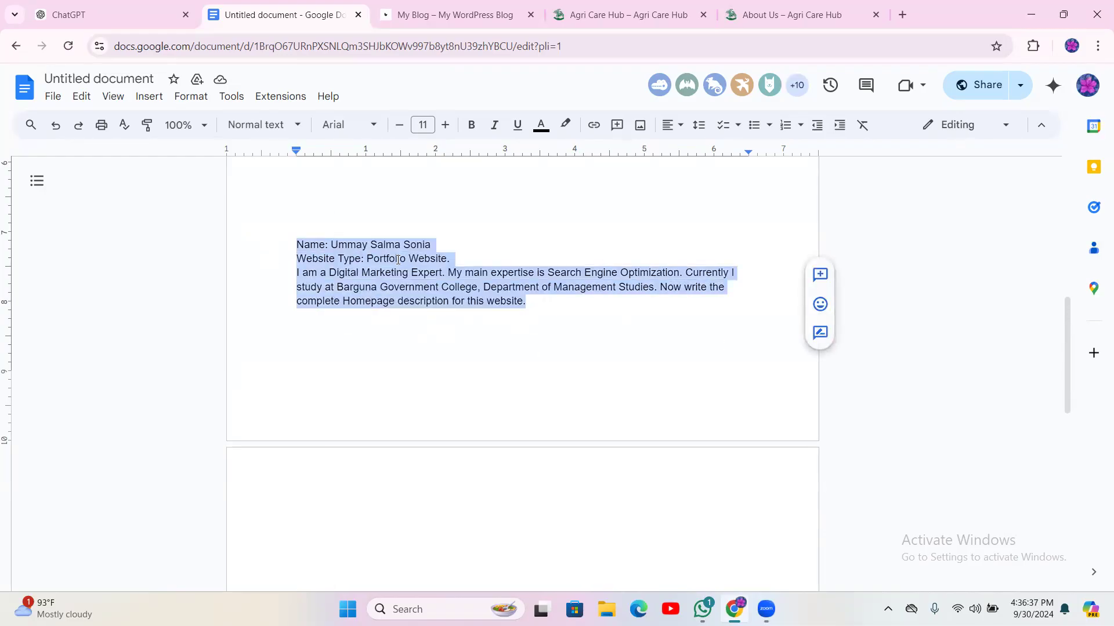
left_click(108, 20)
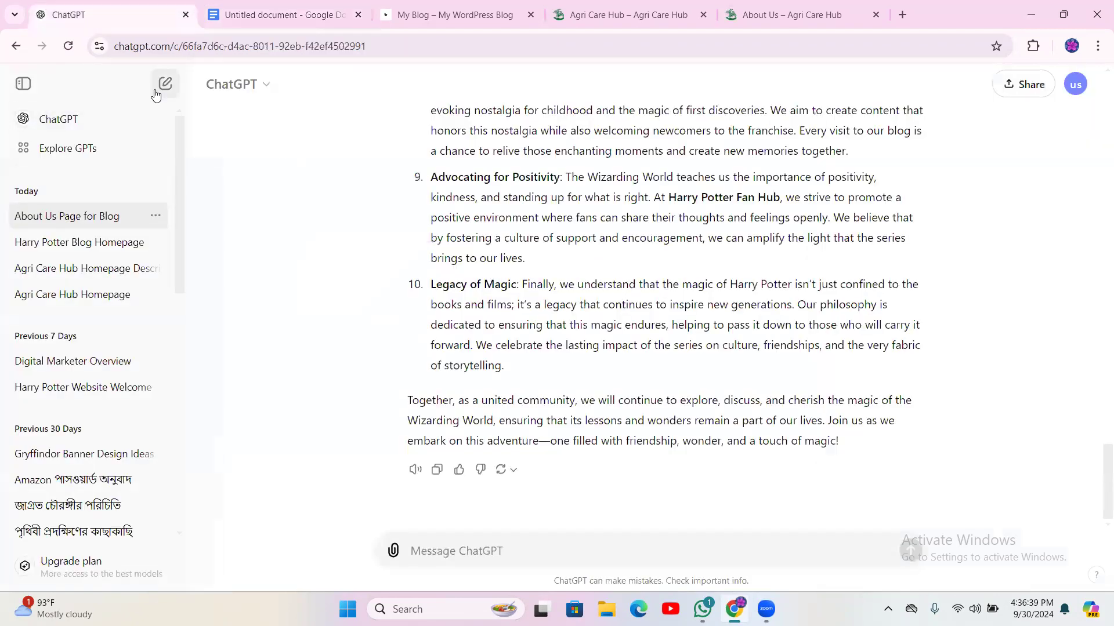
left_click(165, 85)
right_click(466, 548)
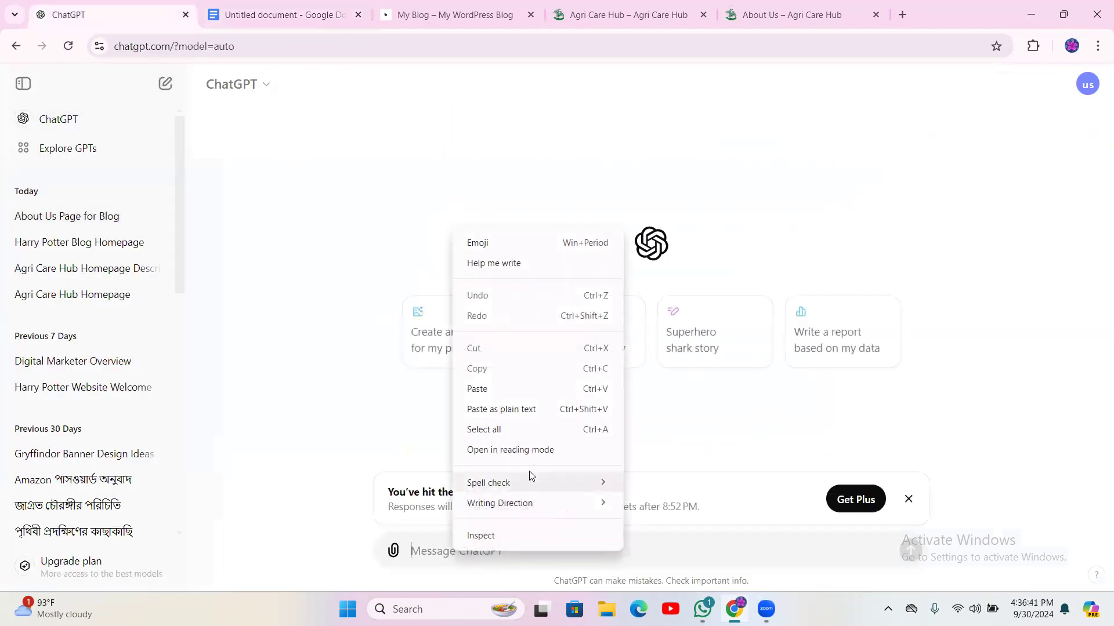
left_click(496, 392)
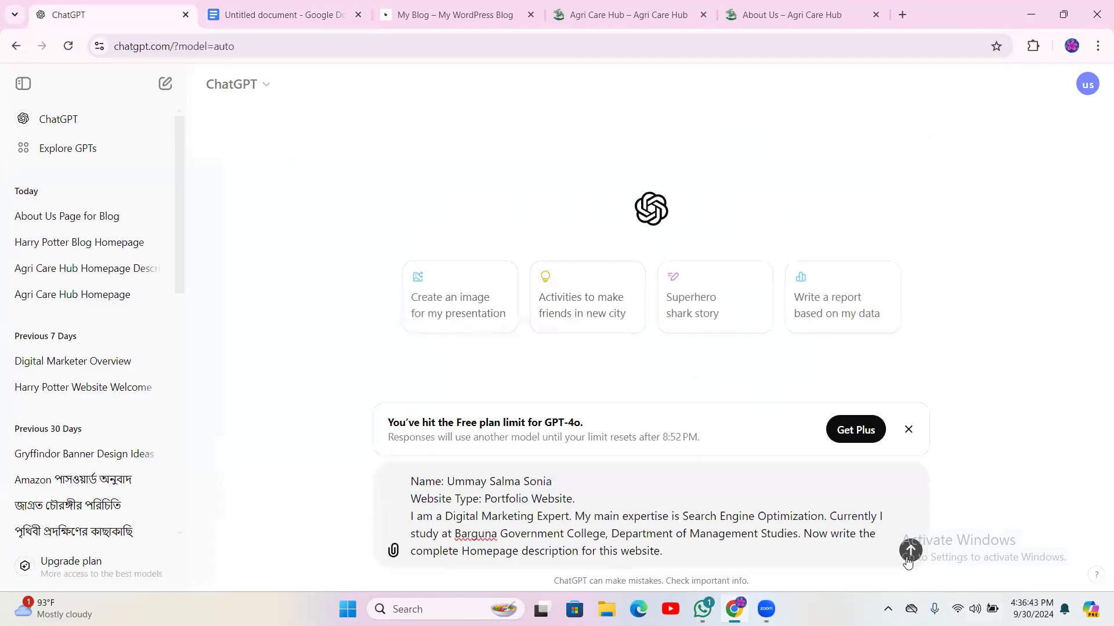
left_click(911, 551)
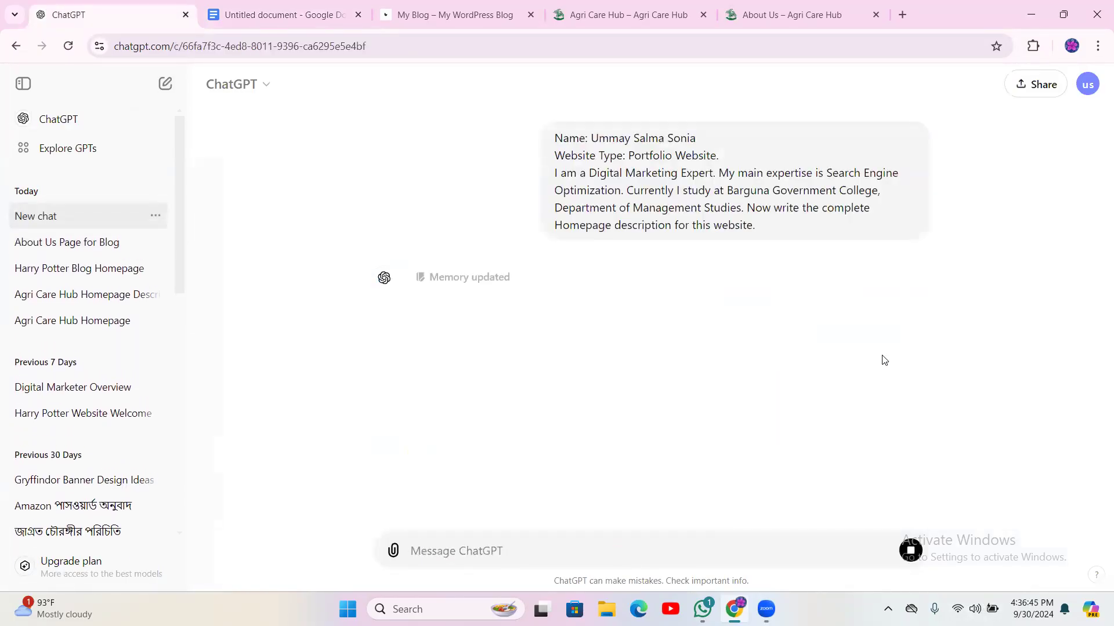
- Copy the "Continue Generating" line from the document and send it in the portfolio homepage chat in ChatGPT
scroll(922, 357, "down", 2)
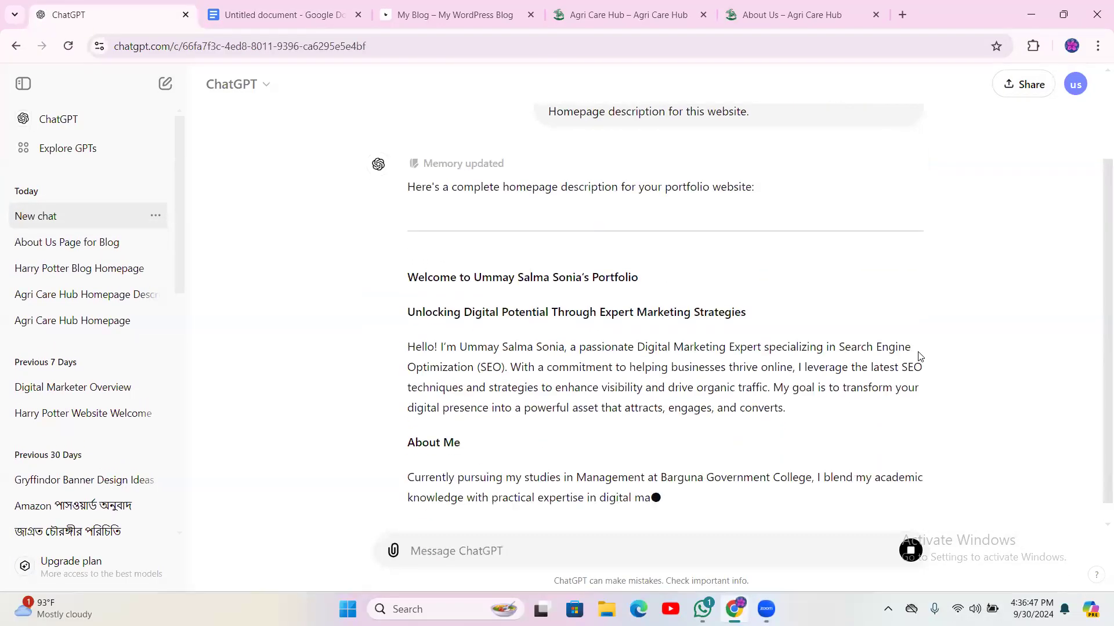
scroll(804, 386, "down", 10)
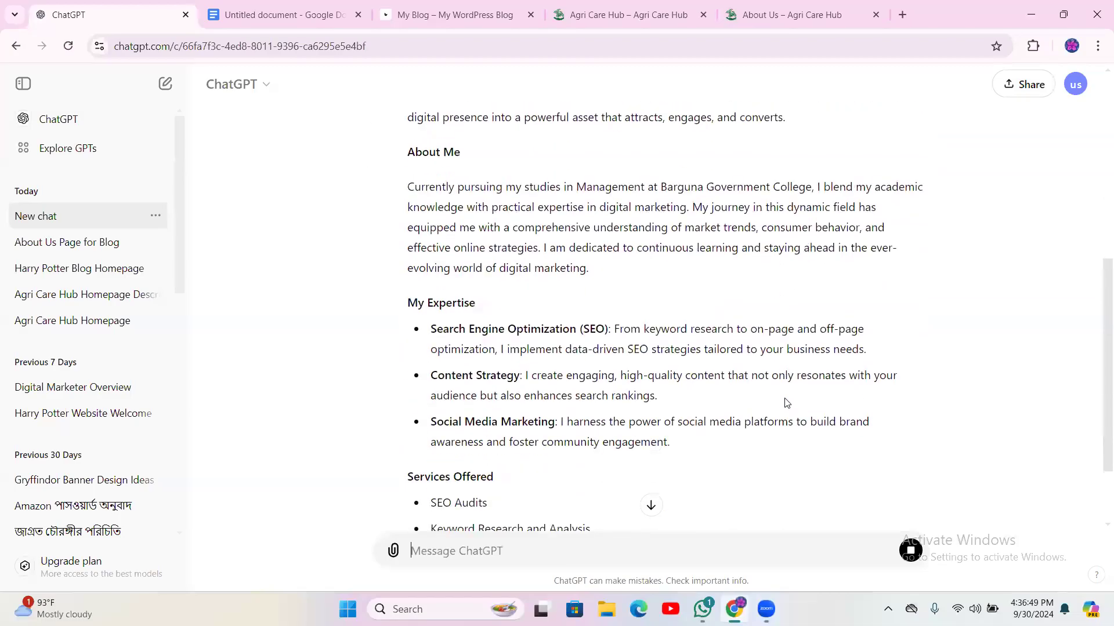
scroll(783, 406, "down", 4)
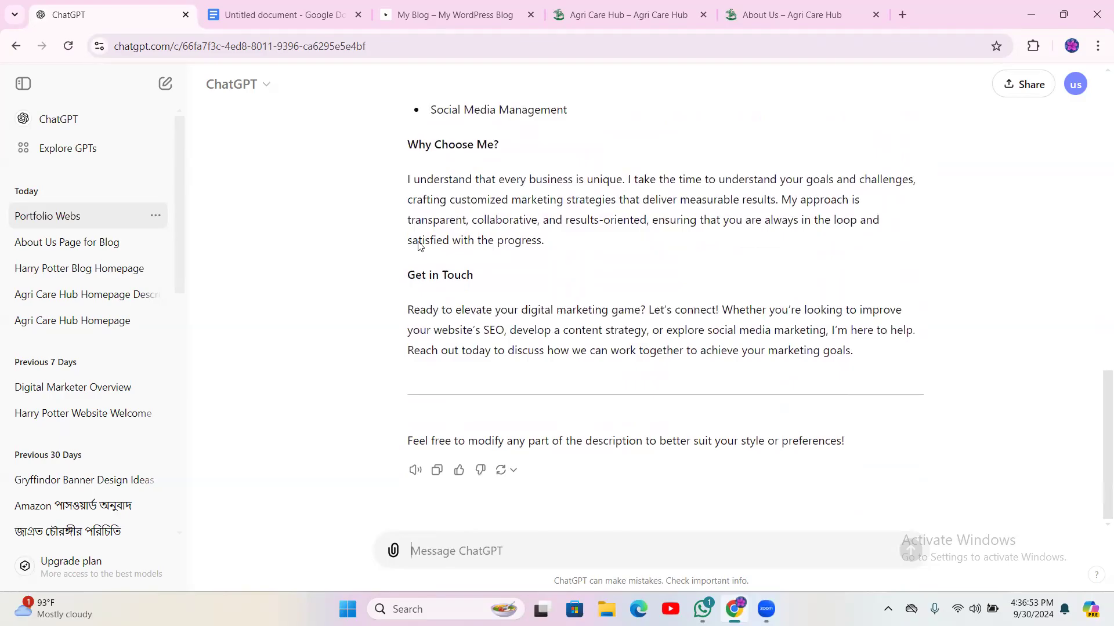
left_click(270, 5)
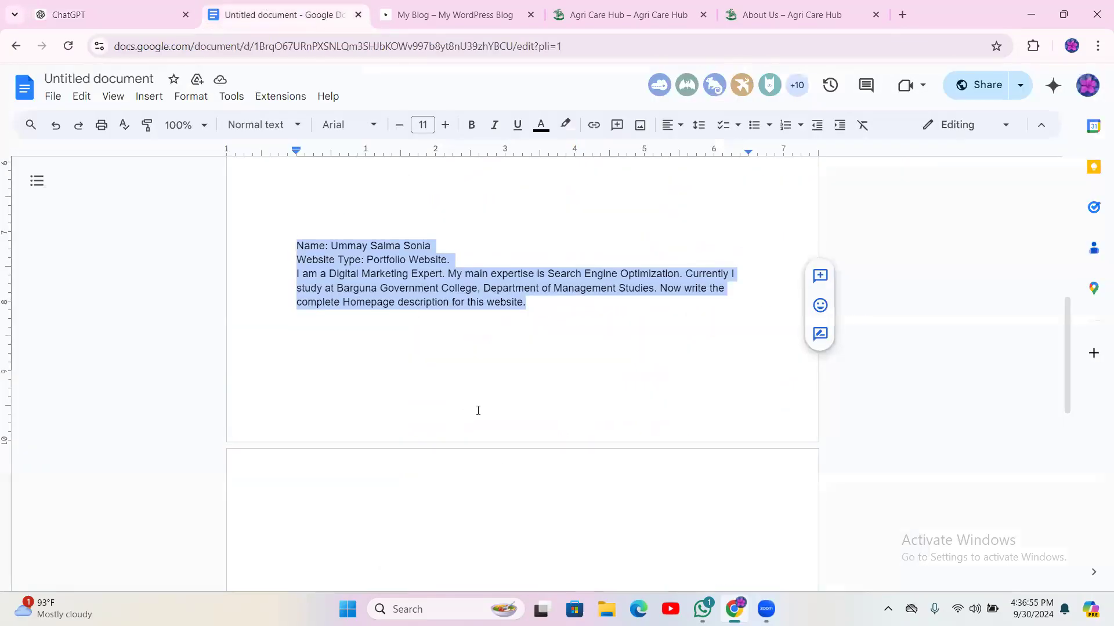
scroll(478, 406, "up", 5)
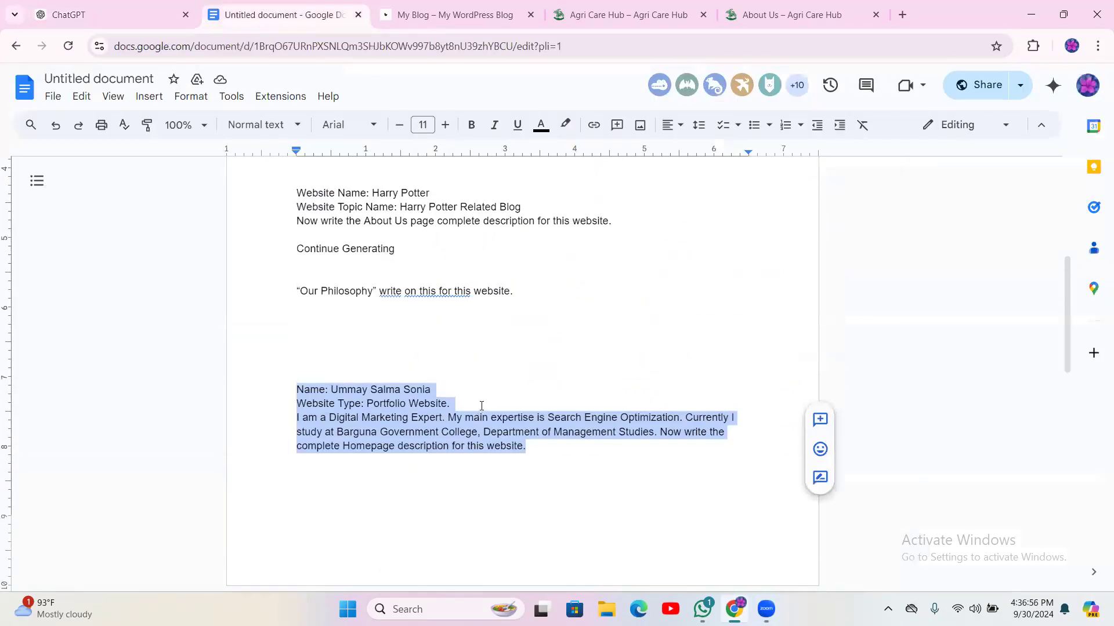
triple_click(362, 240)
right_click(363, 241)
left_click(400, 249)
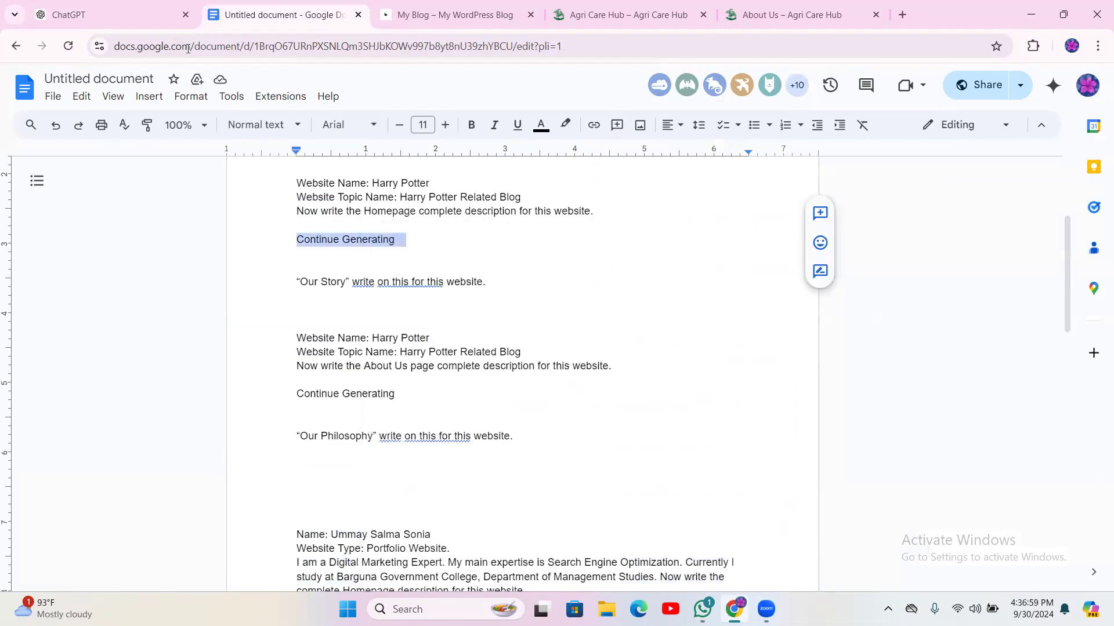
left_click(93, 14)
right_click(449, 557)
left_click(494, 396)
left_click(909, 557)
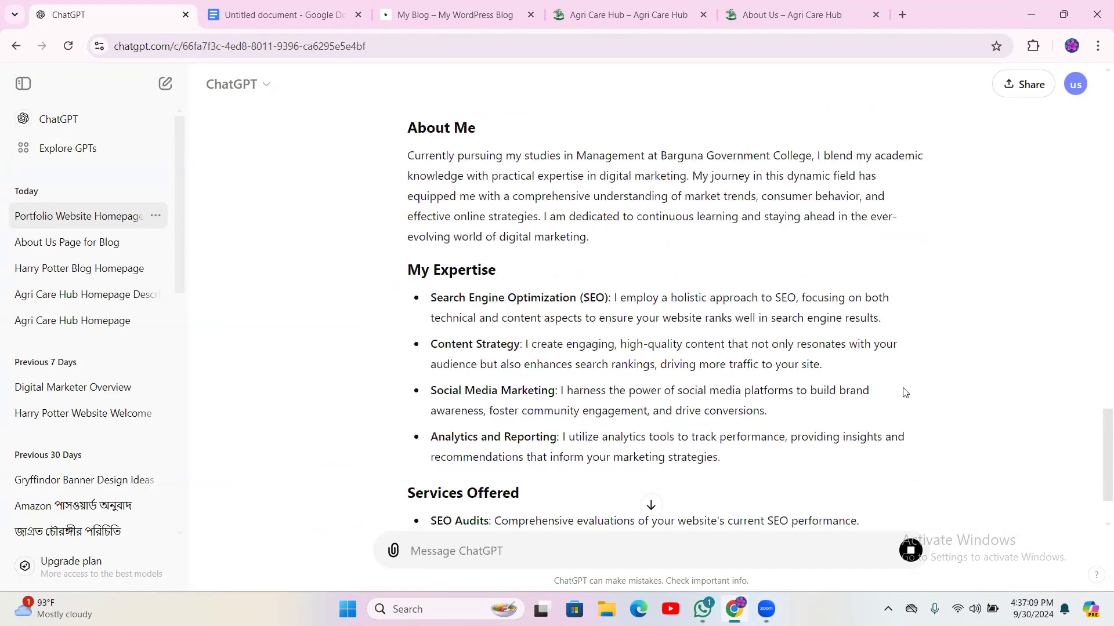
- Review the extended portfolio homepage description, from the About Me section through to its closing notes
scroll(815, 365, "up", 6)
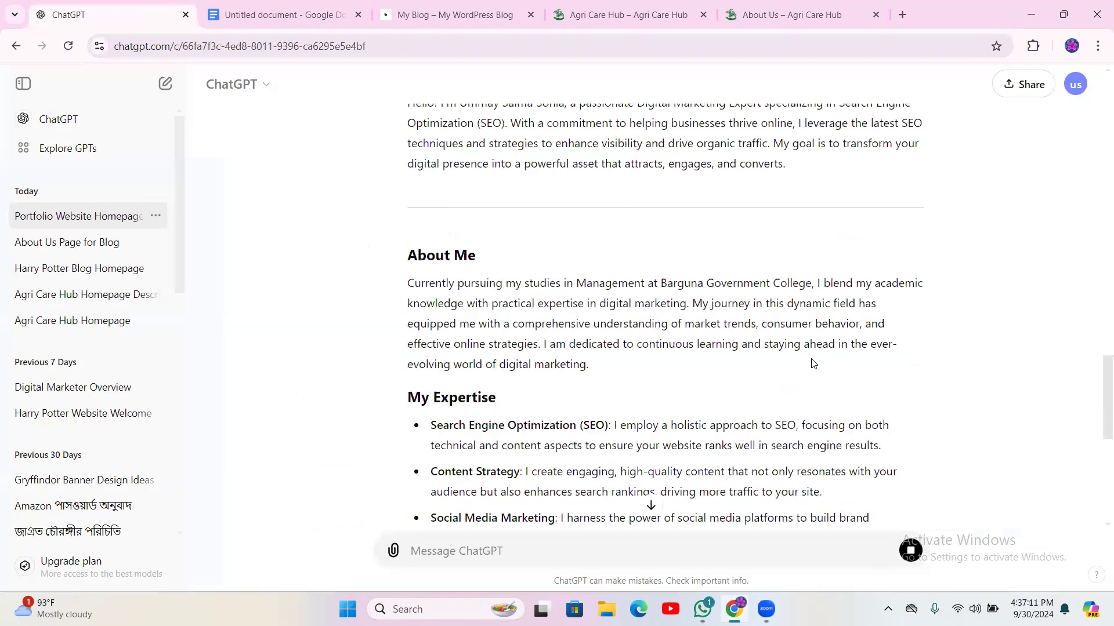
scroll(851, 359, "up", 5)
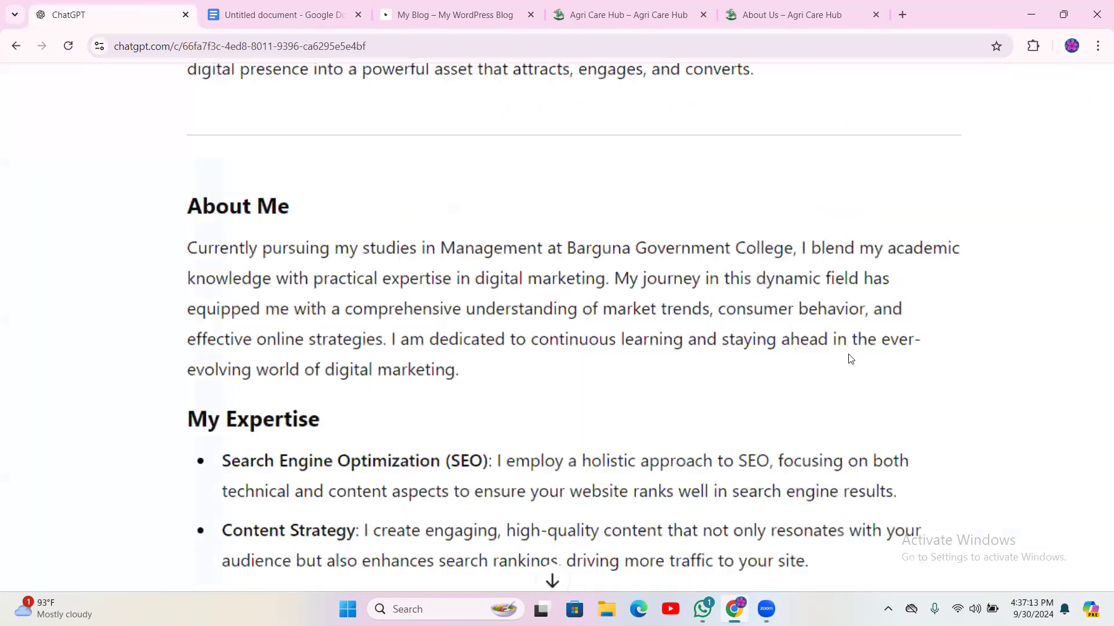
scroll(852, 359, "down", 2)
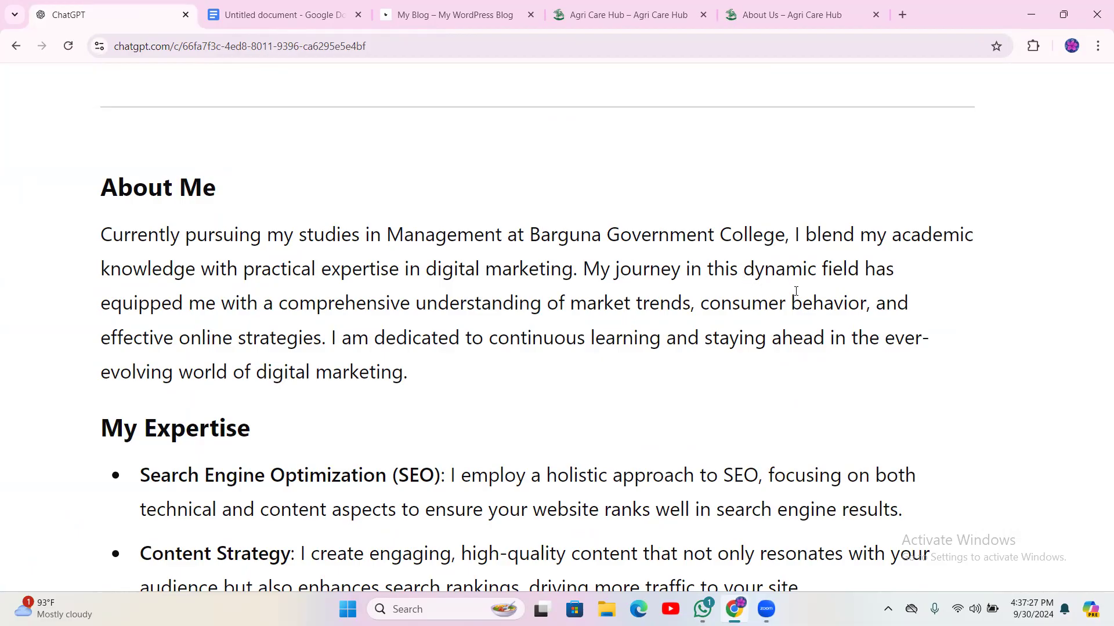
scroll(280, 337, "down", 5)
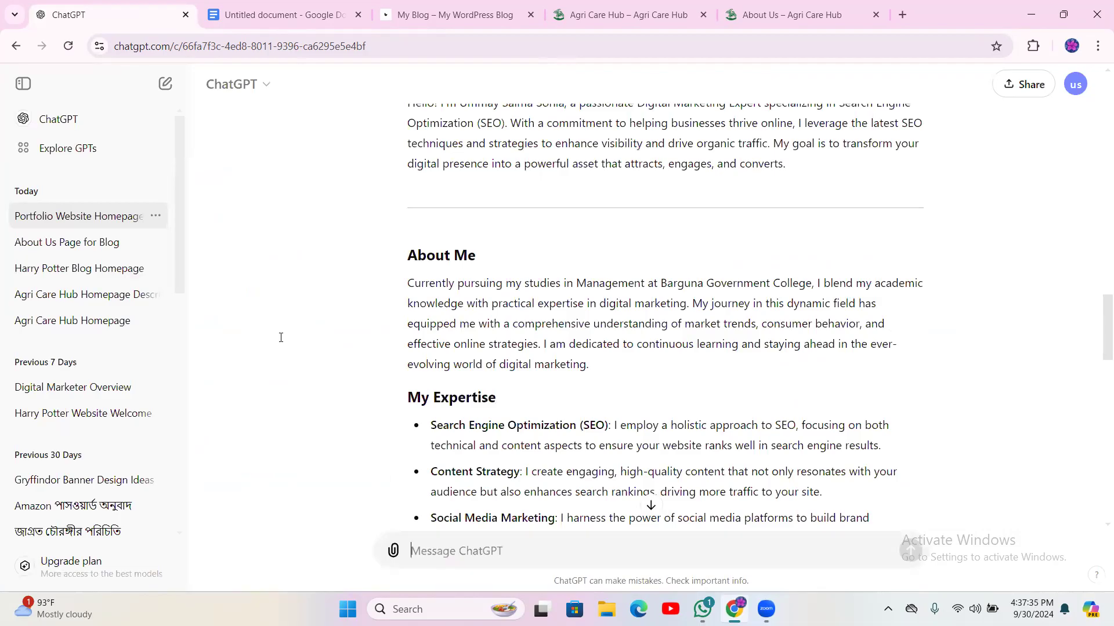
scroll(820, 350, "down", 5)
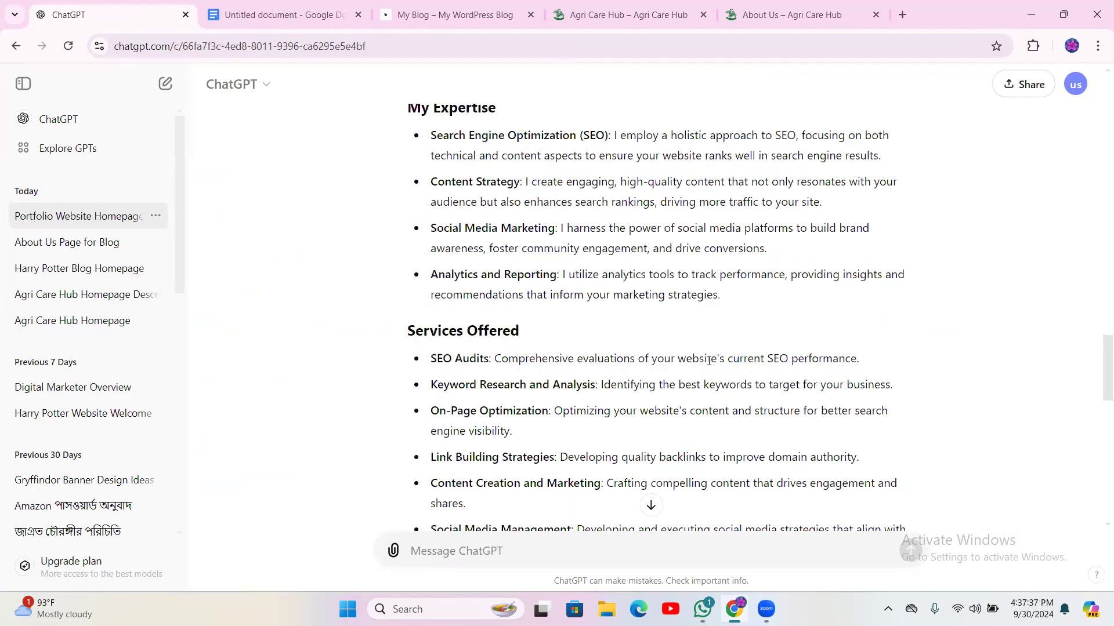
scroll(714, 373, "down", 10)
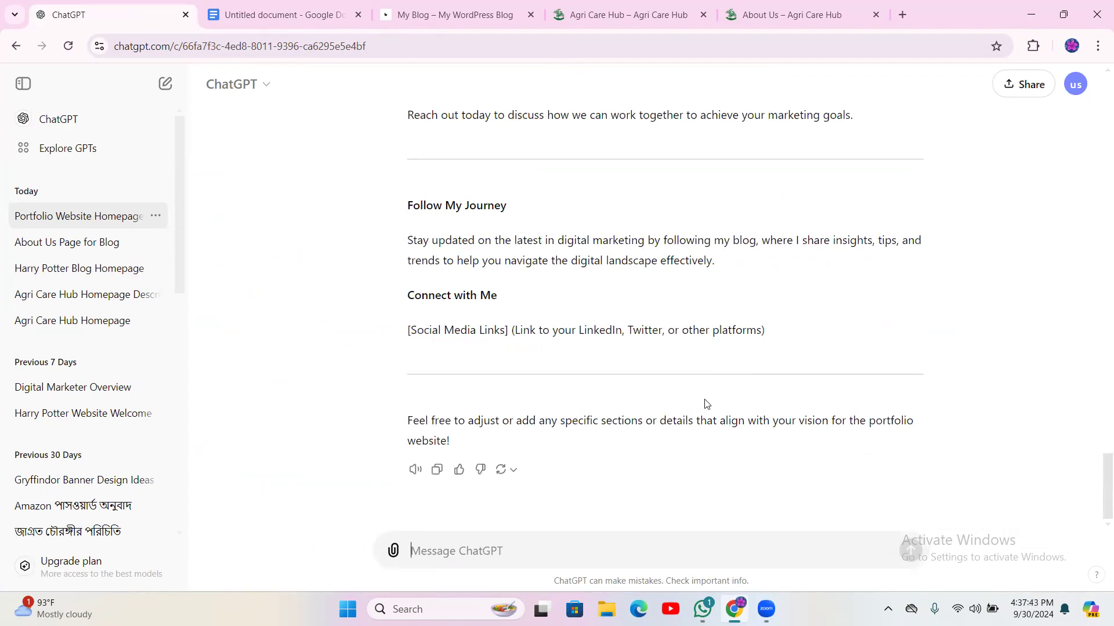
- Find the "What I Do" heading on the portfolio website's homepage and copy it
left_click(293, 13)
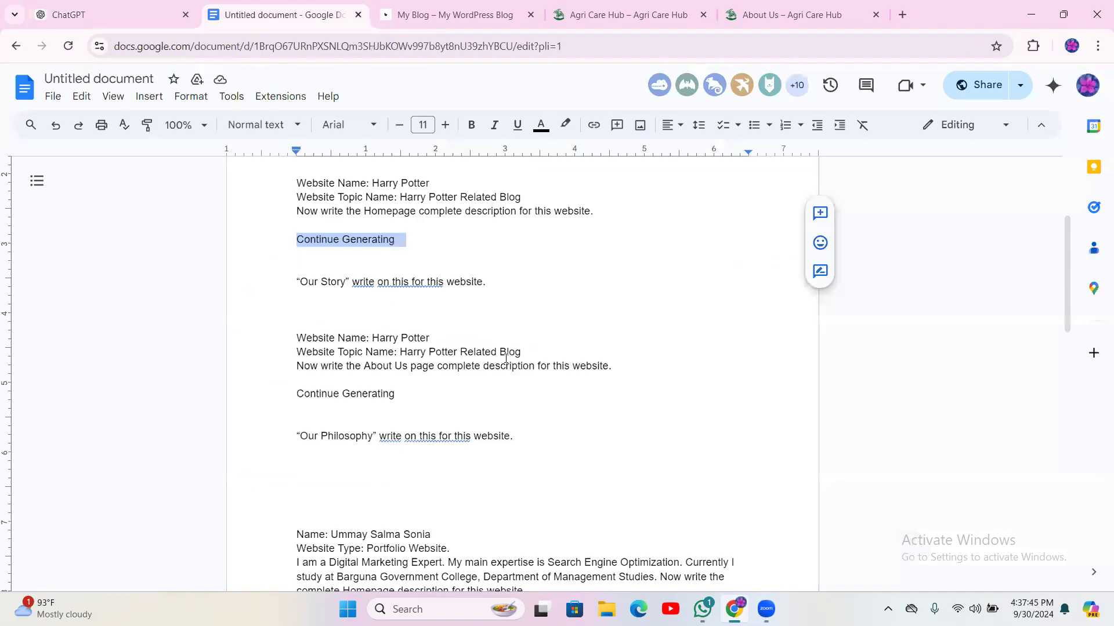
scroll(590, 352, "down", 4)
scroll(492, 378, "up", 3)
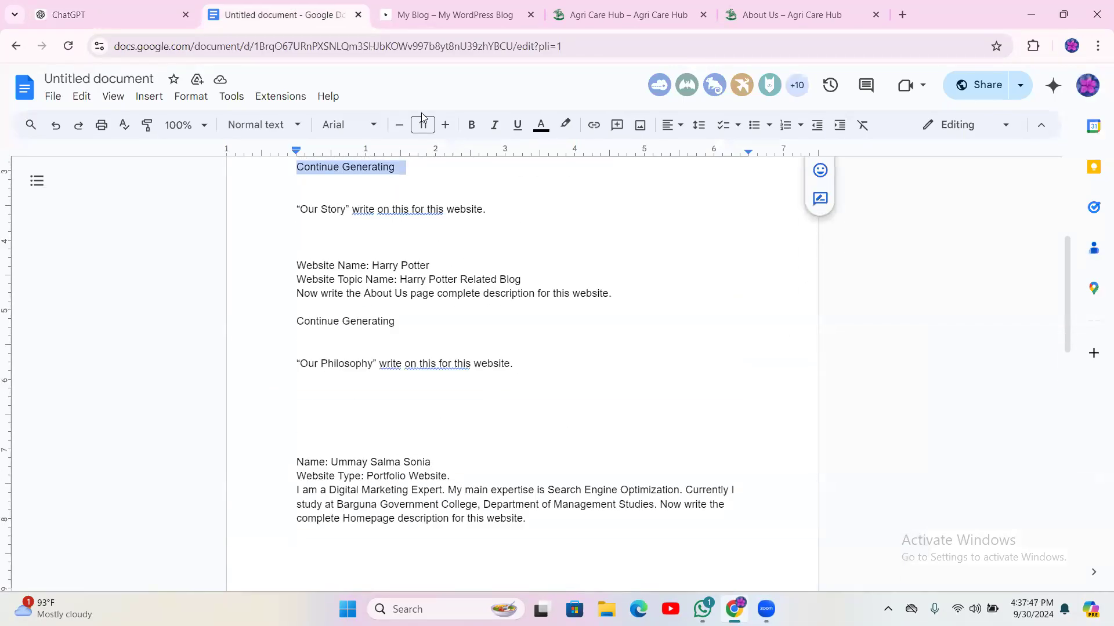
left_click(458, 14)
scroll(294, 414, "down", 6)
scroll(294, 415, "down", 14)
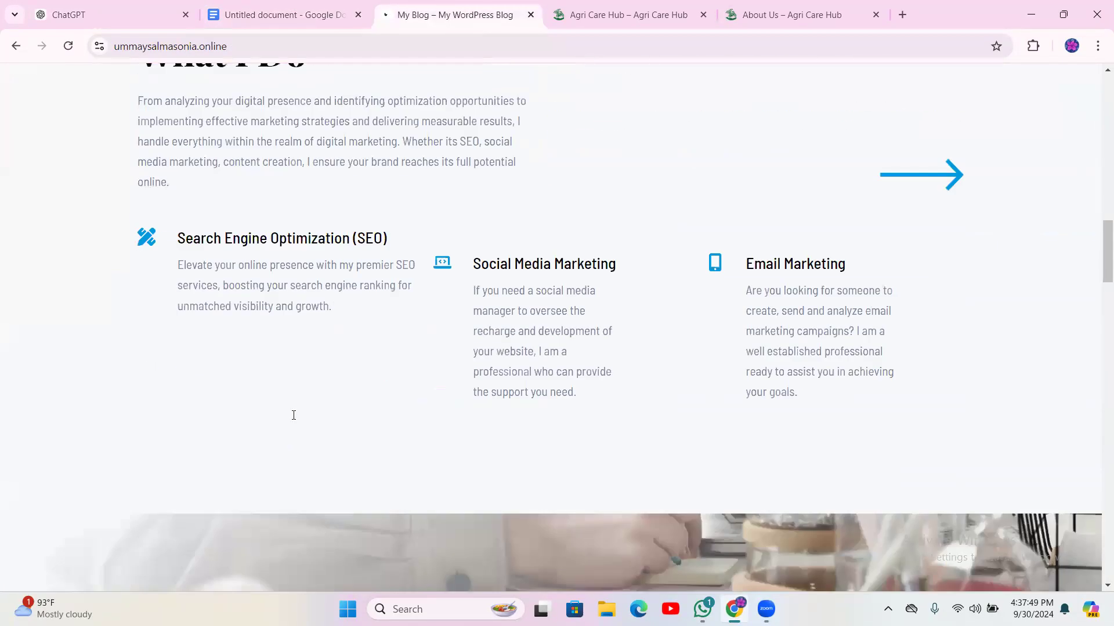
scroll(225, 357, "up", 6)
triple_click(226, 357)
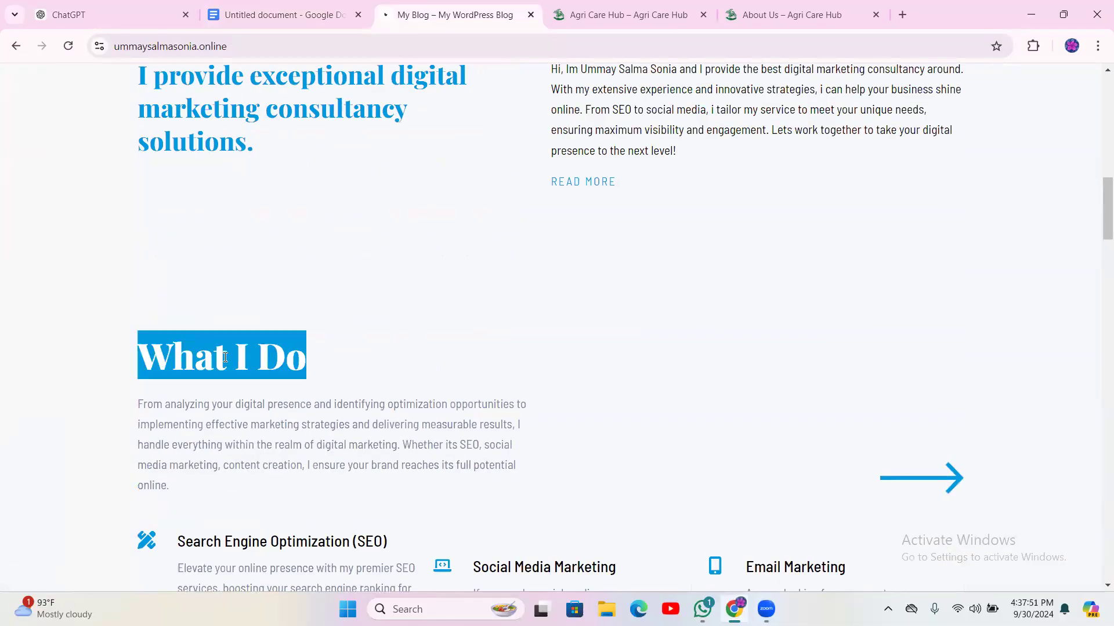
right_click(224, 363)
left_click(249, 374)
- Copy the "Our Philosophy" prompt line from below the Harry Potter About Us prompt in the document
left_click(284, 14)
scroll(430, 419, "down", 5)
scroll(431, 418, "up", 5)
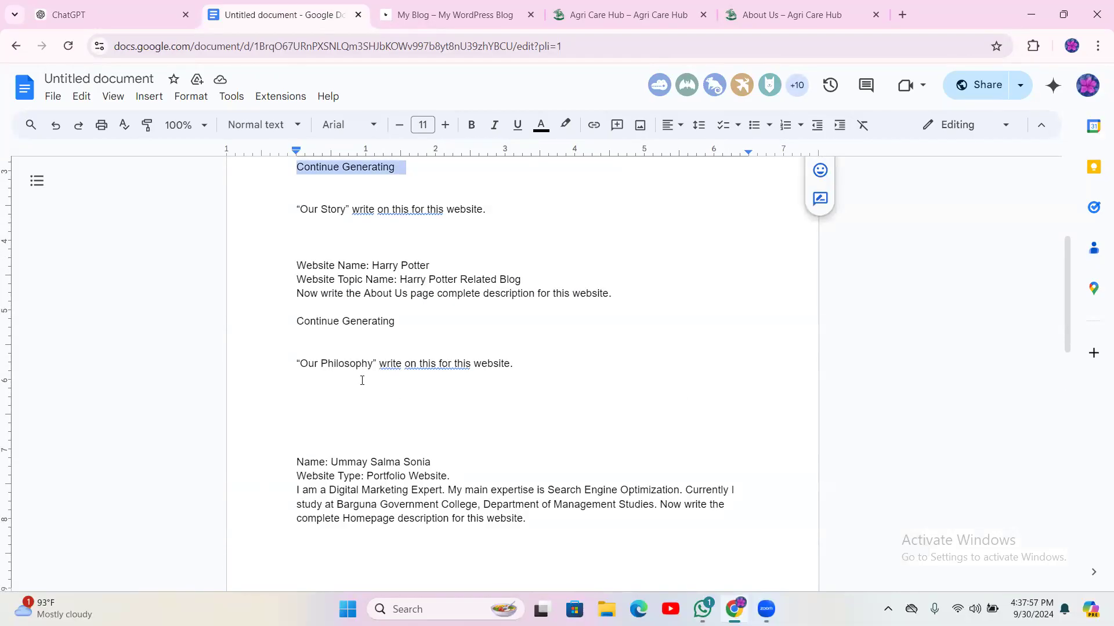
left_click(333, 364)
right_click(332, 367)
left_click(310, 370)
triple_click(311, 365)
right_click(311, 365)
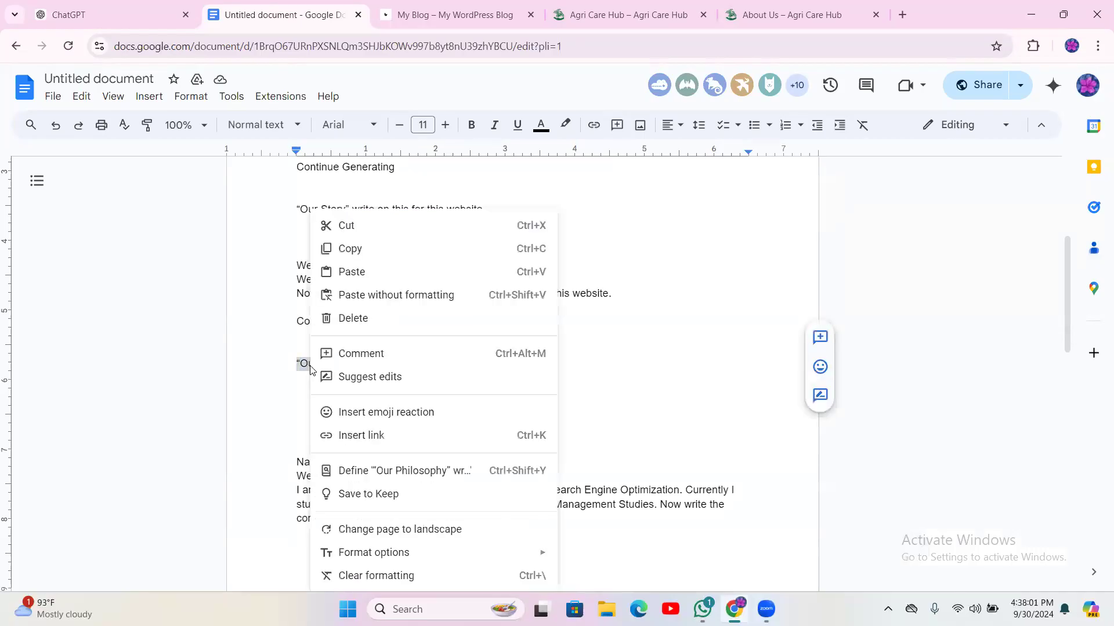
left_click(358, 258)
- Paste the copied prompt line below the portfolio website prompt, leaving blank lines between them
scroll(465, 360, "down", 6)
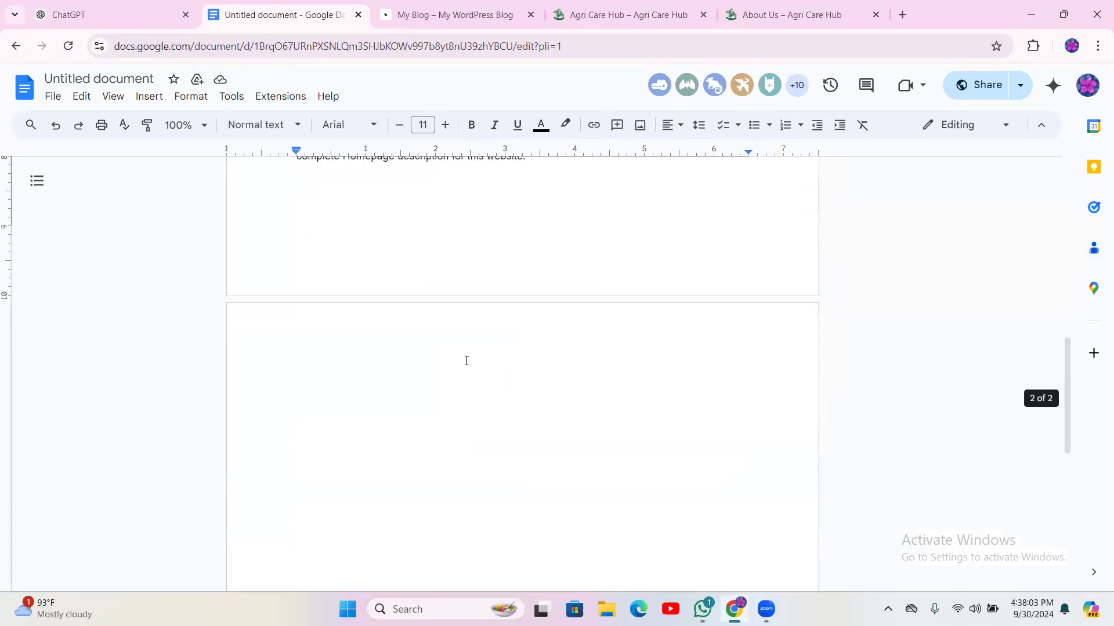
scroll(385, 370, "up", 3)
left_click(556, 319)
key("Return")
key("Return")
key("ctrl+v")
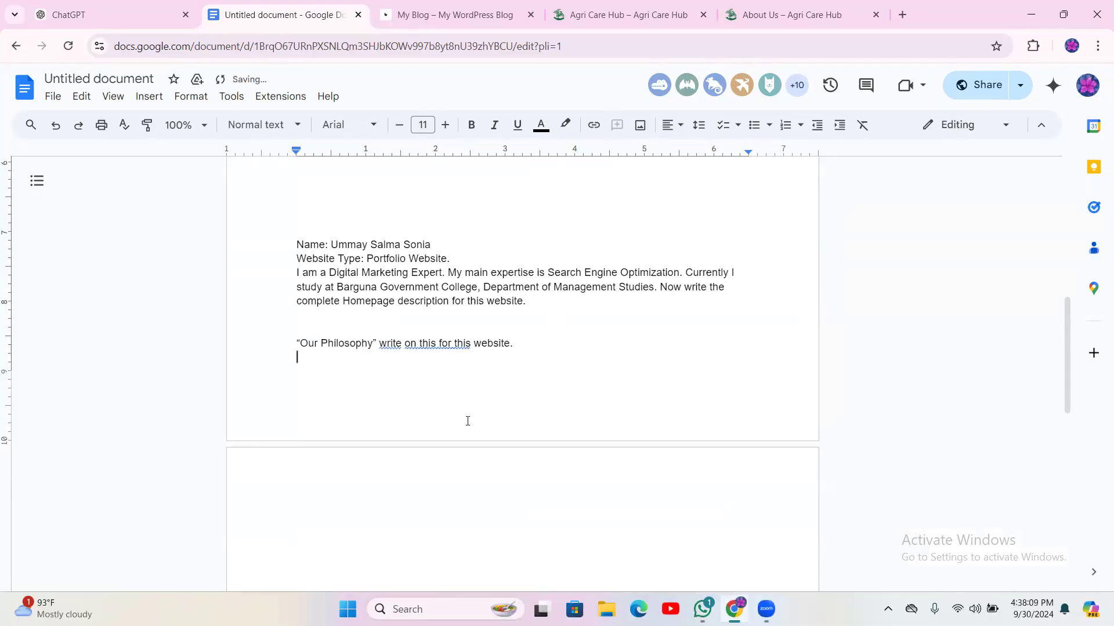
- Replace "Our Philosophy" in the line below the portfolio prompt with the "What I Do" heading copied from the portfolio website
scroll(526, 359, "up", 8)
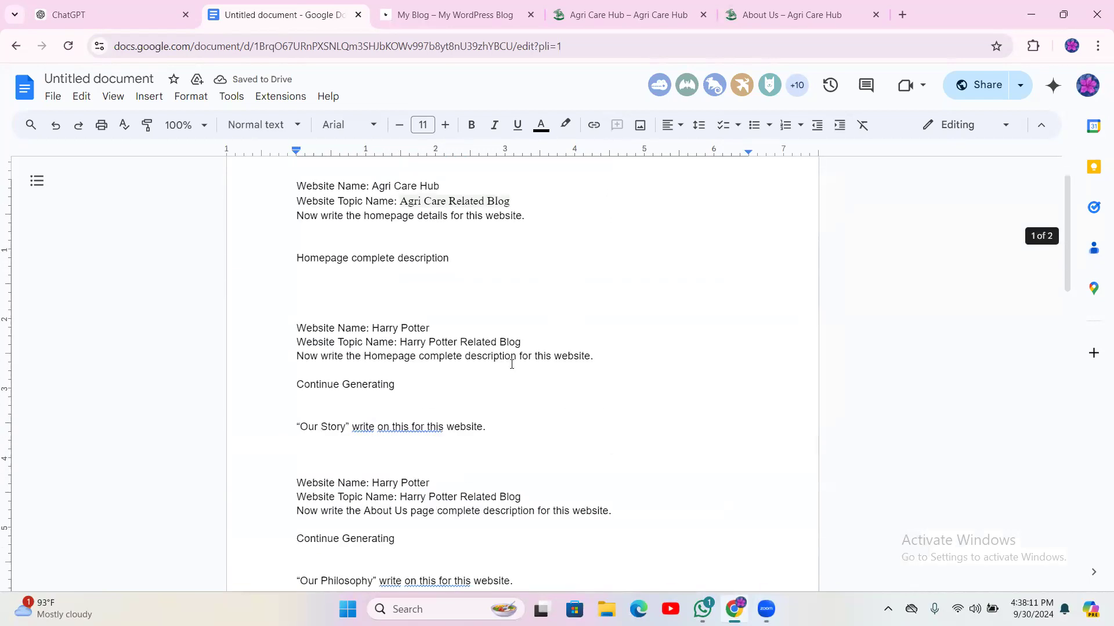
left_click(455, 14)
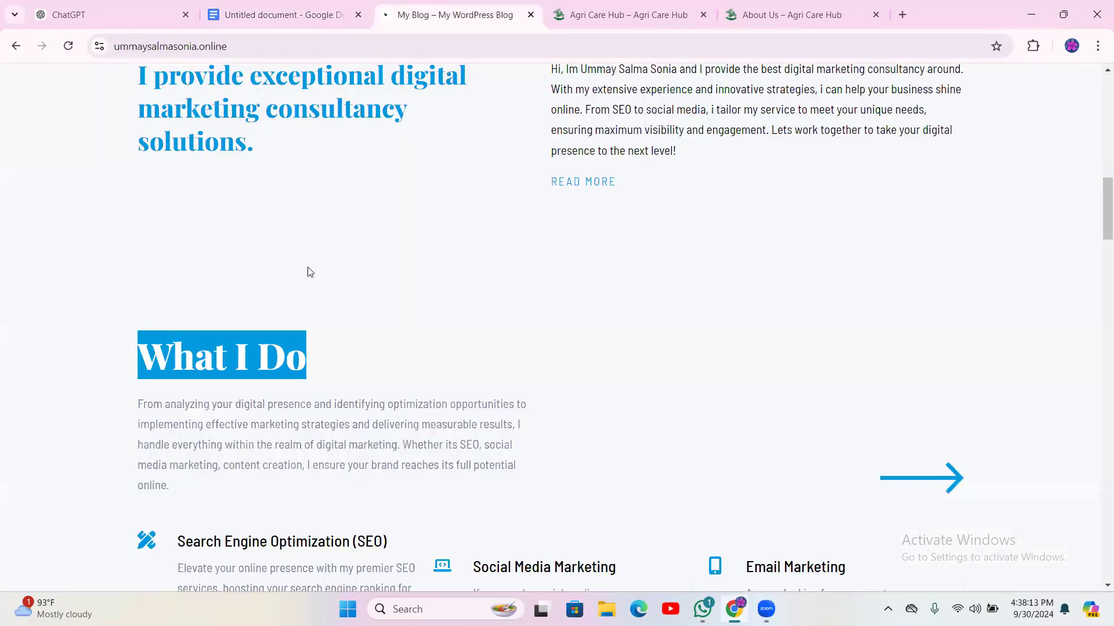
right_click(243, 356)
left_click(288, 374)
left_click(264, 14)
scroll(356, 411, "down", 5)
scroll(356, 410, "down", 4)
scroll(350, 335, "up", 1)
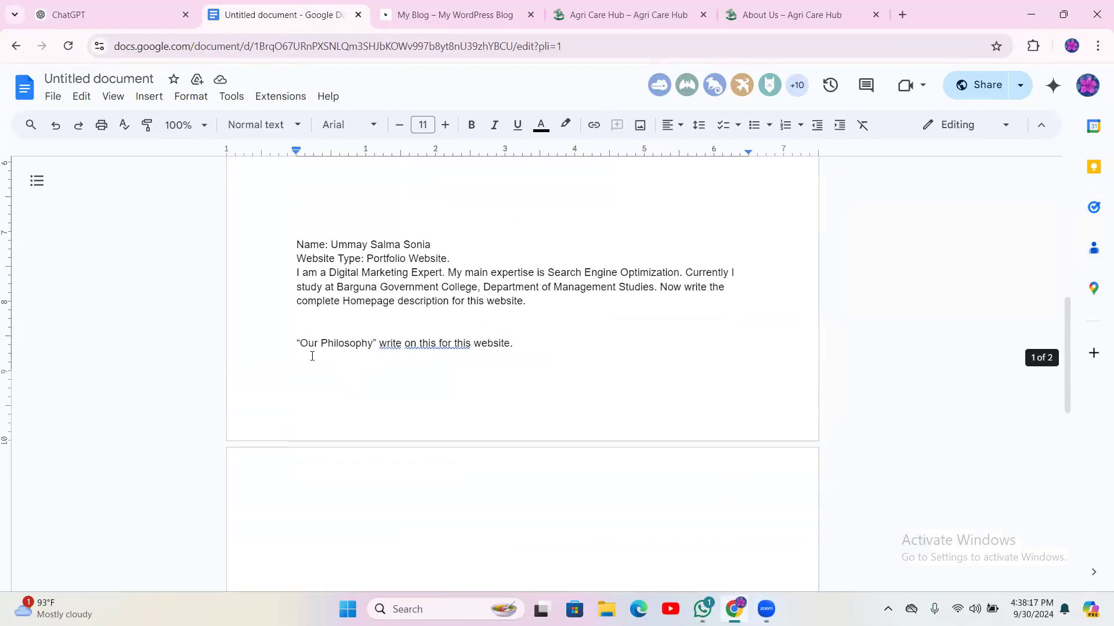
left_click_drag(300, 342, 367, 344)
right_click(366, 343)
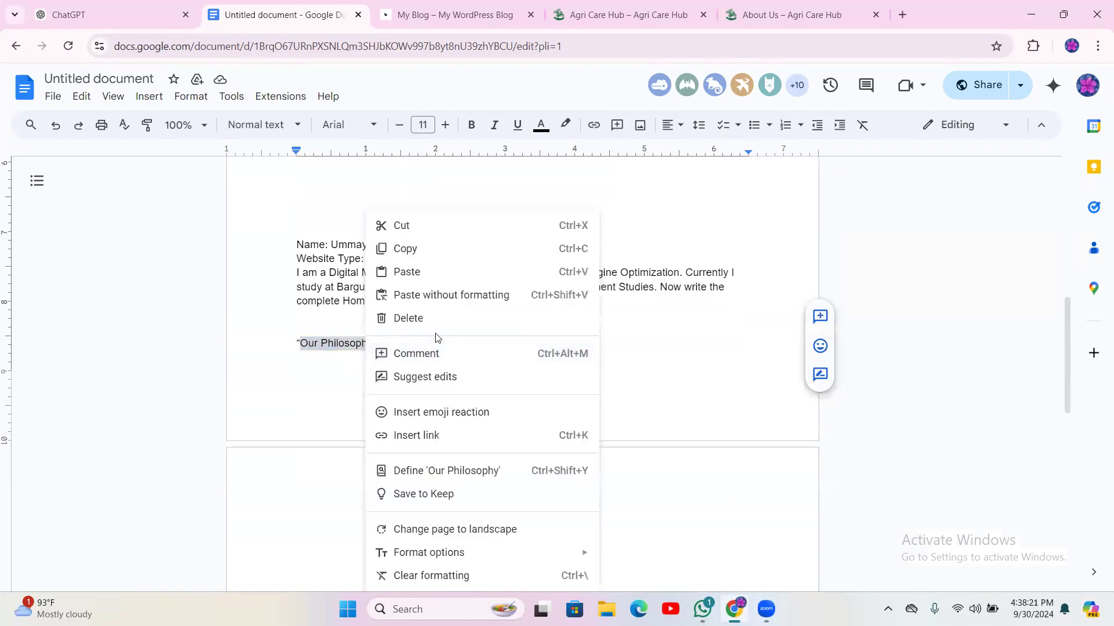
left_click(450, 295)
key("BackSpace")
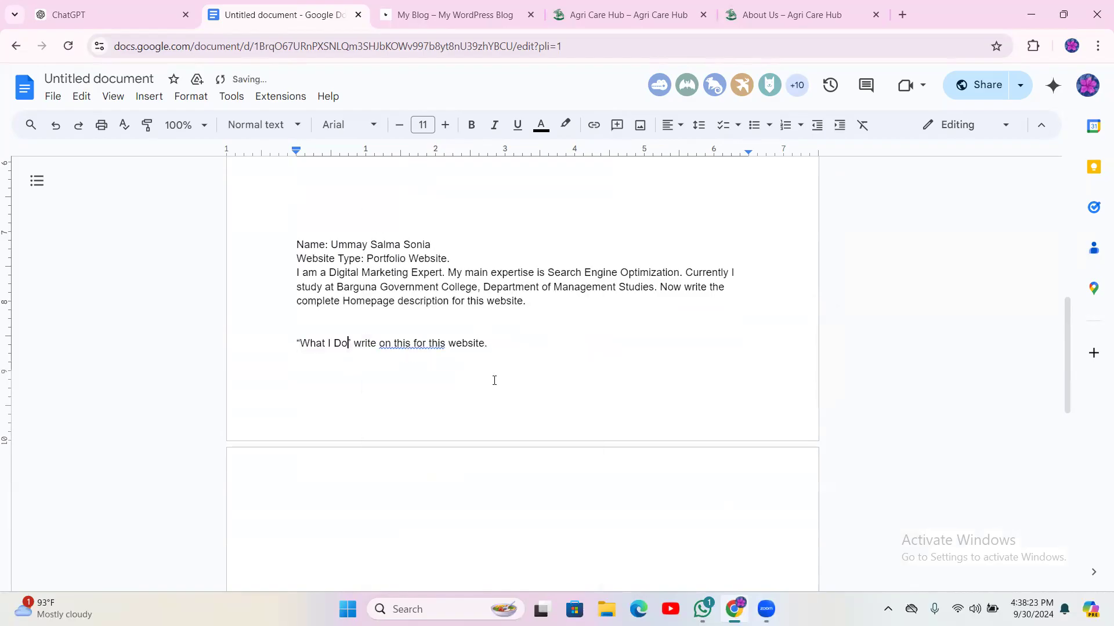
- Copy the line "What I Do" write on this for this website. from the document and send it in the portfolio homepage chat in ChatGPT
double_click(326, 351)
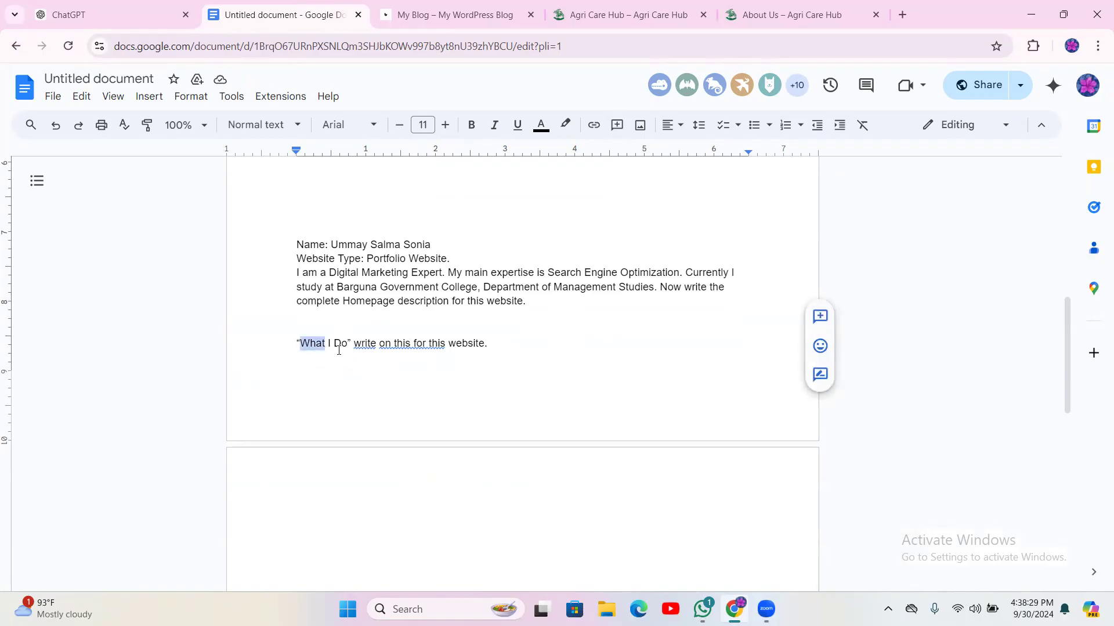
triple_click(319, 343)
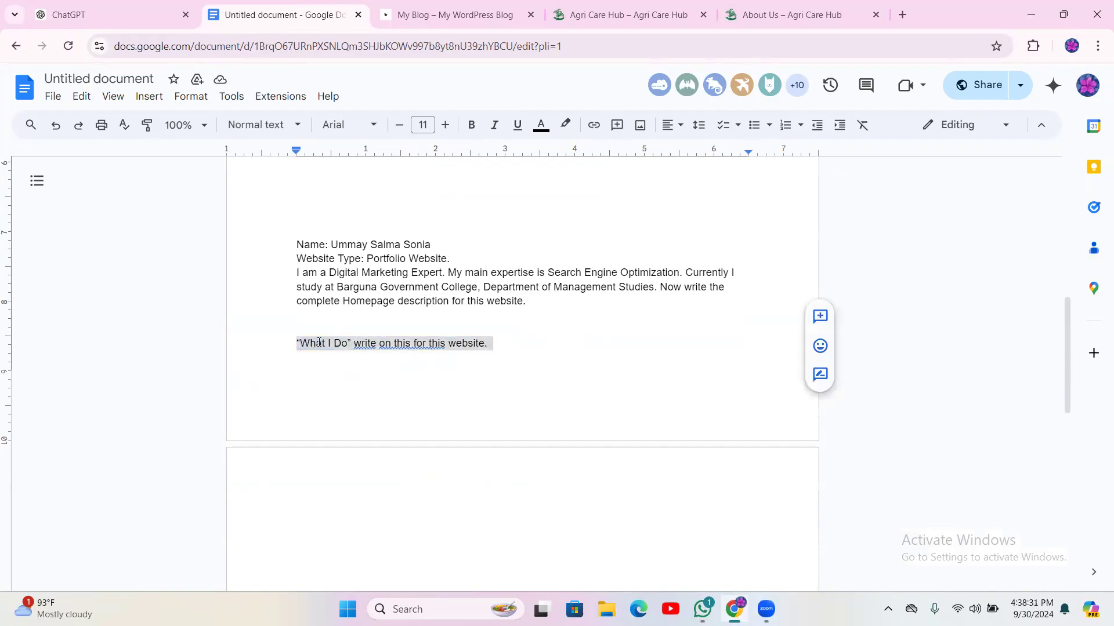
right_click(319, 343)
left_click(377, 250)
left_click(86, 4)
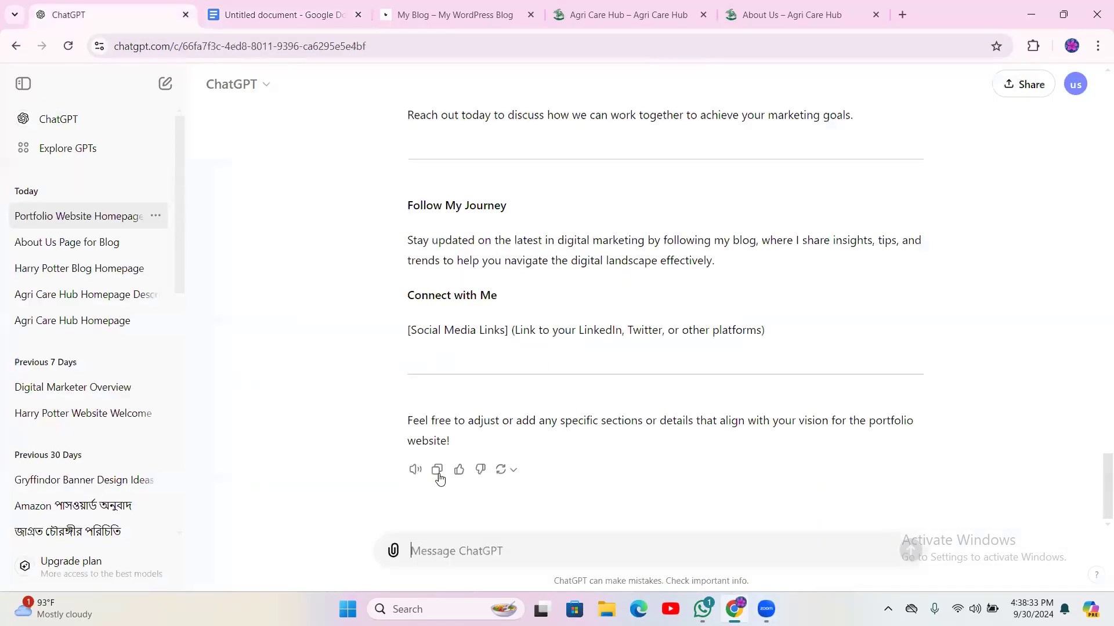
right_click(455, 550)
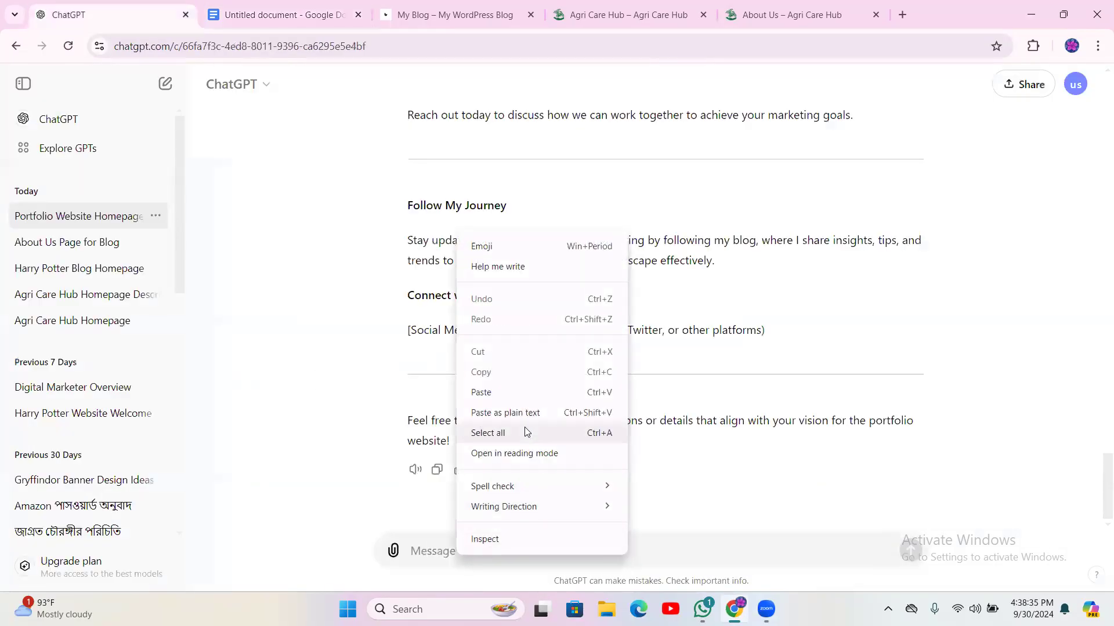
left_click(500, 391)
left_click(908, 549)
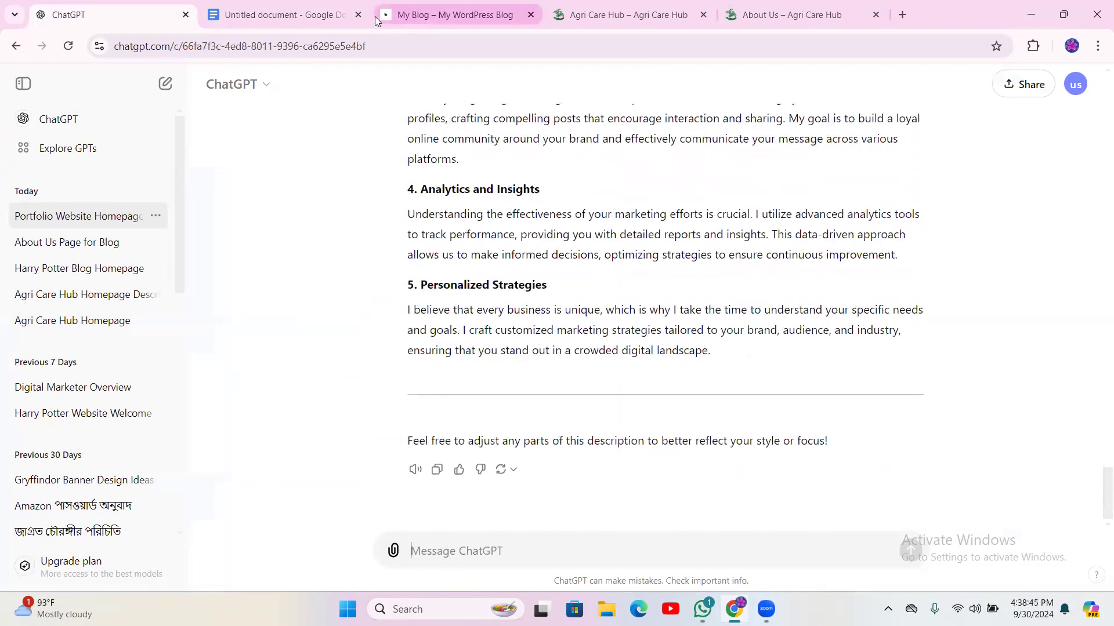
- Compare the services in ChatGPT's "What I Do" answer with the "What I Do" section on the portfolio website
left_click(273, 7)
left_click(419, 9)
scroll(247, 447, "down", 4)
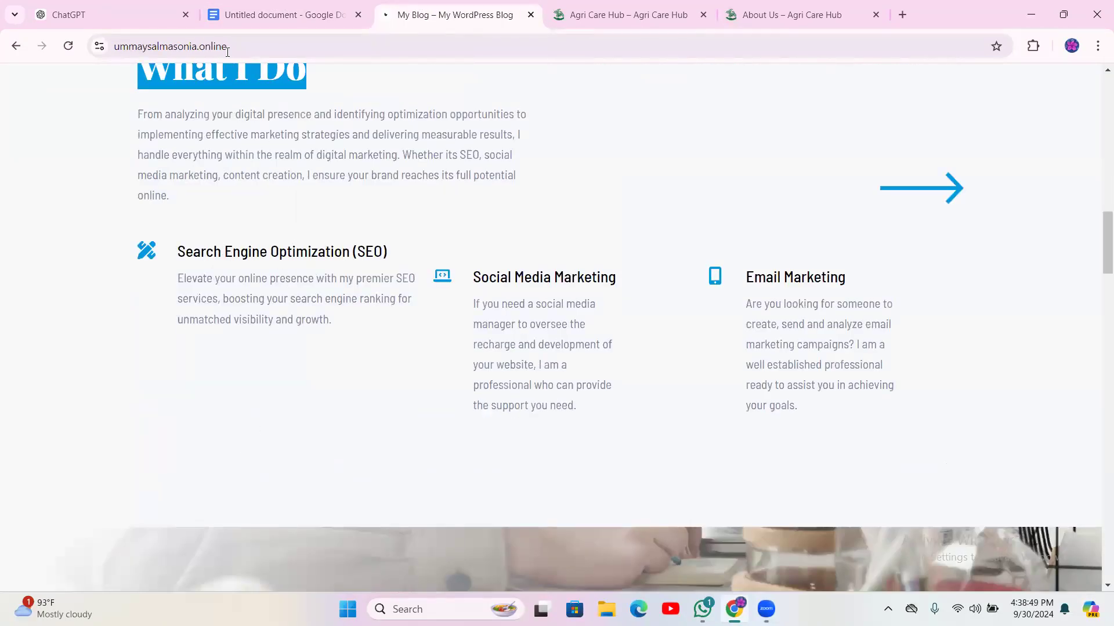
left_click(131, 7)
scroll(456, 288, "up", 6)
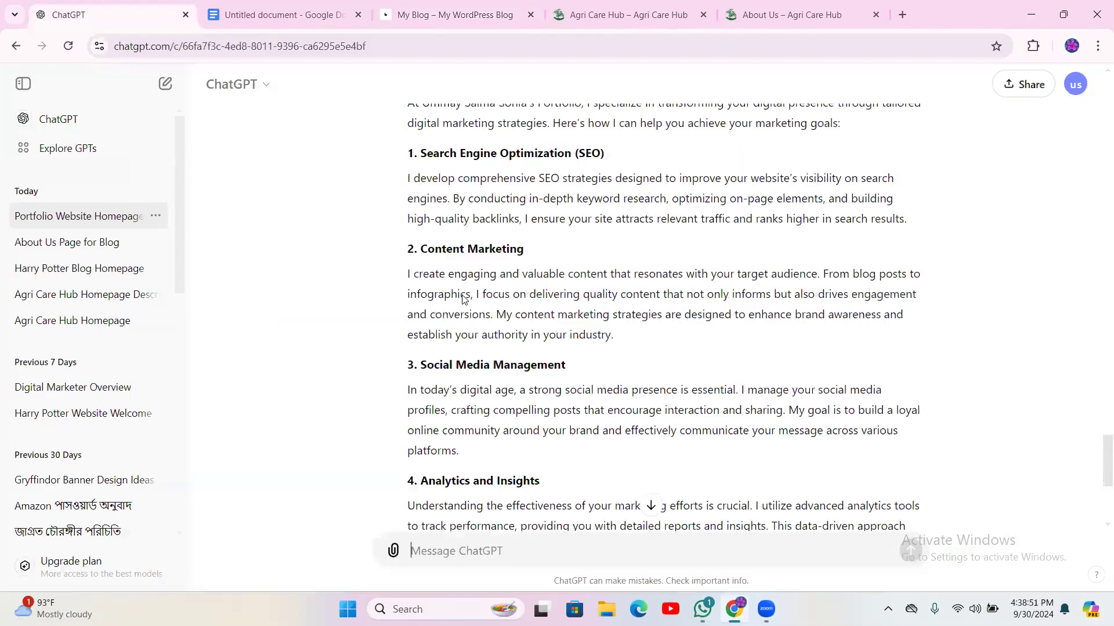
triple_click(487, 270)
left_click(458, 270)
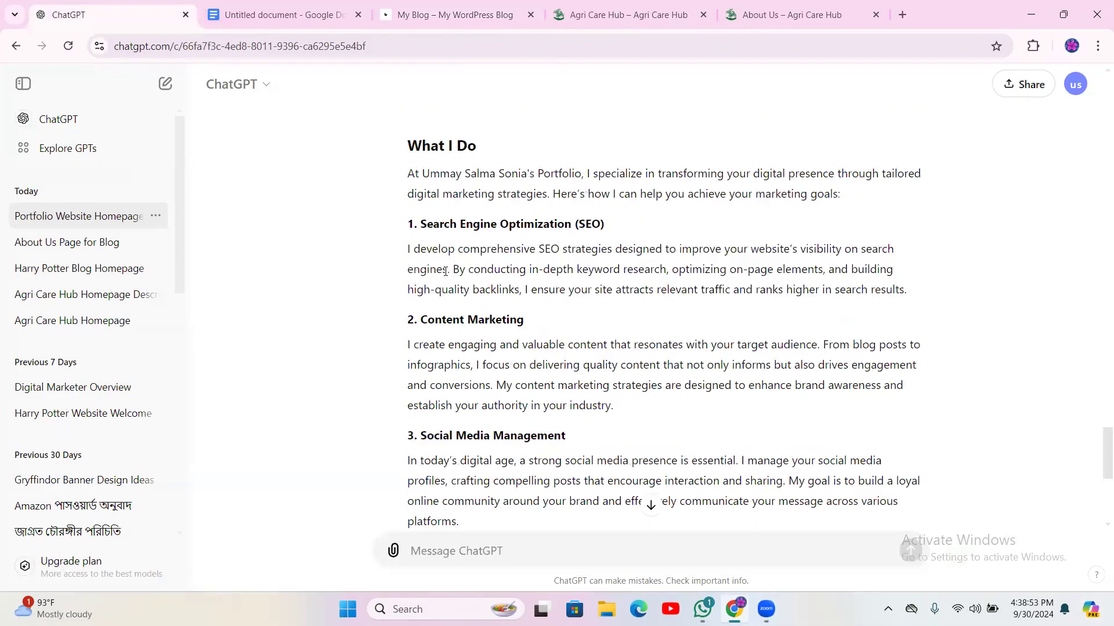
left_click(409, 8)
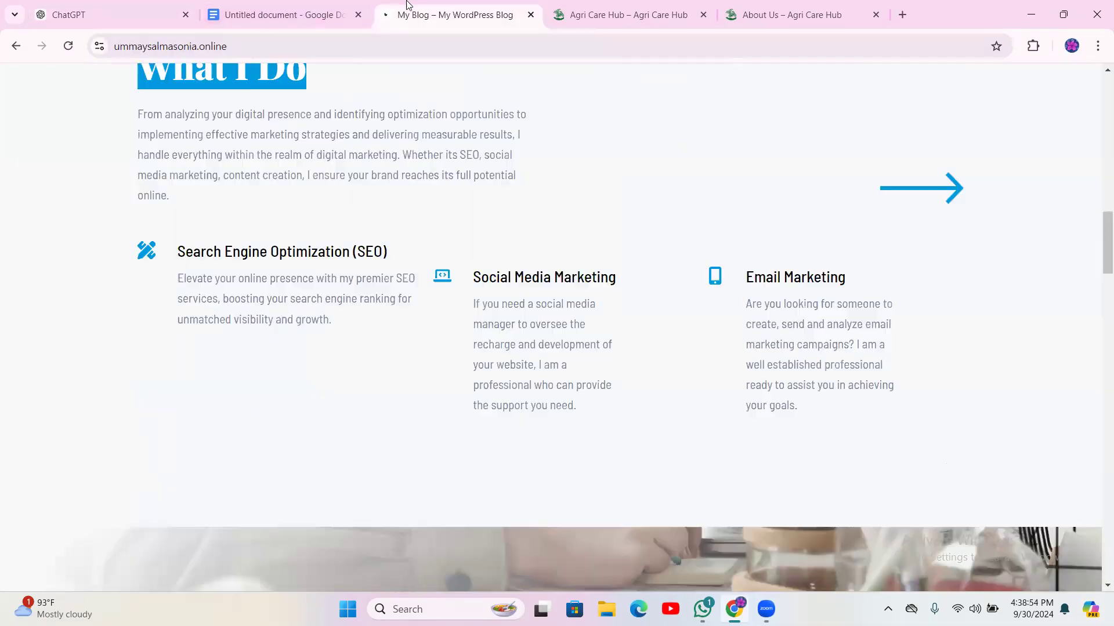
double_click(507, 275)
left_click(95, 13)
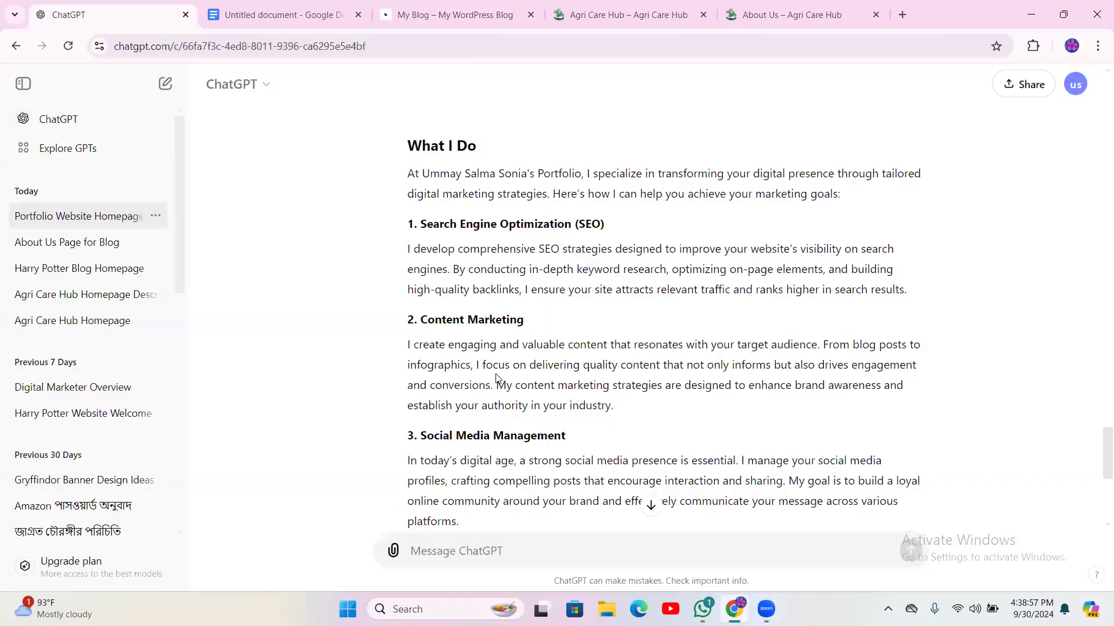
scroll(496, 378, "down", 6)
scroll(500, 390, "up", 4)
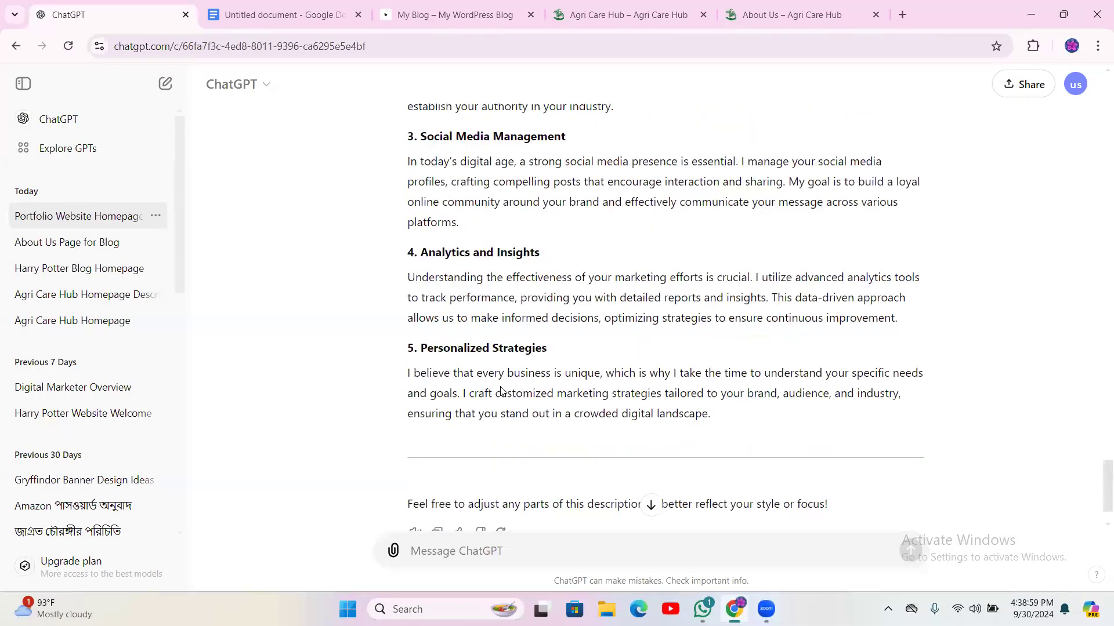
left_click(452, 23)
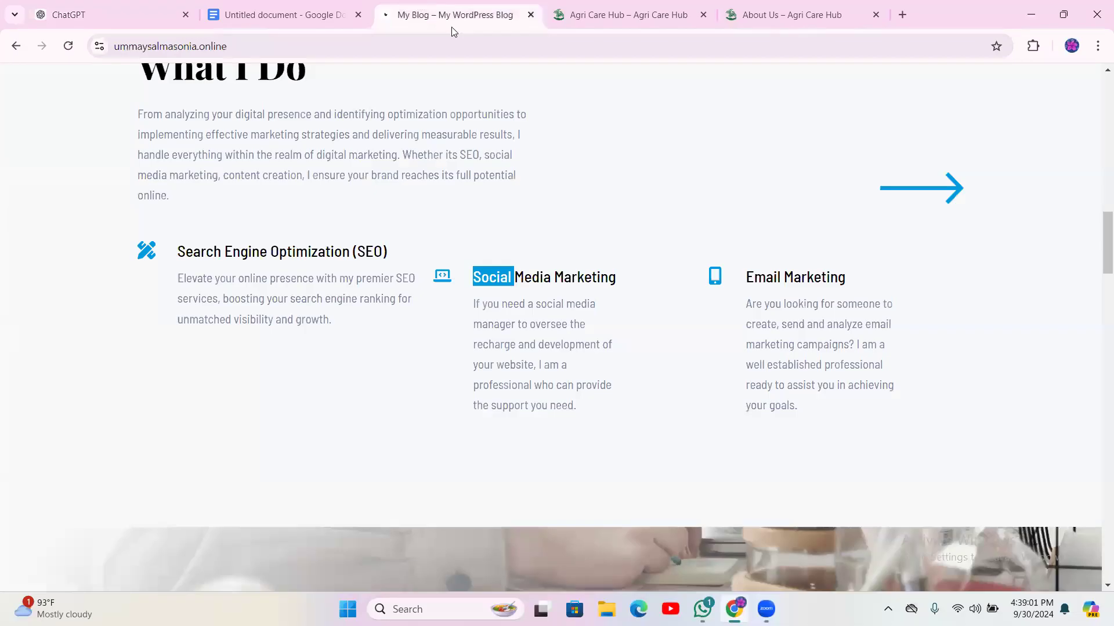
left_click(557, 365)
- Review the portfolio homepage's sections, from Skills and My Experience to the footer and back through About Me and What I Do
scroll(528, 361, "down", 15)
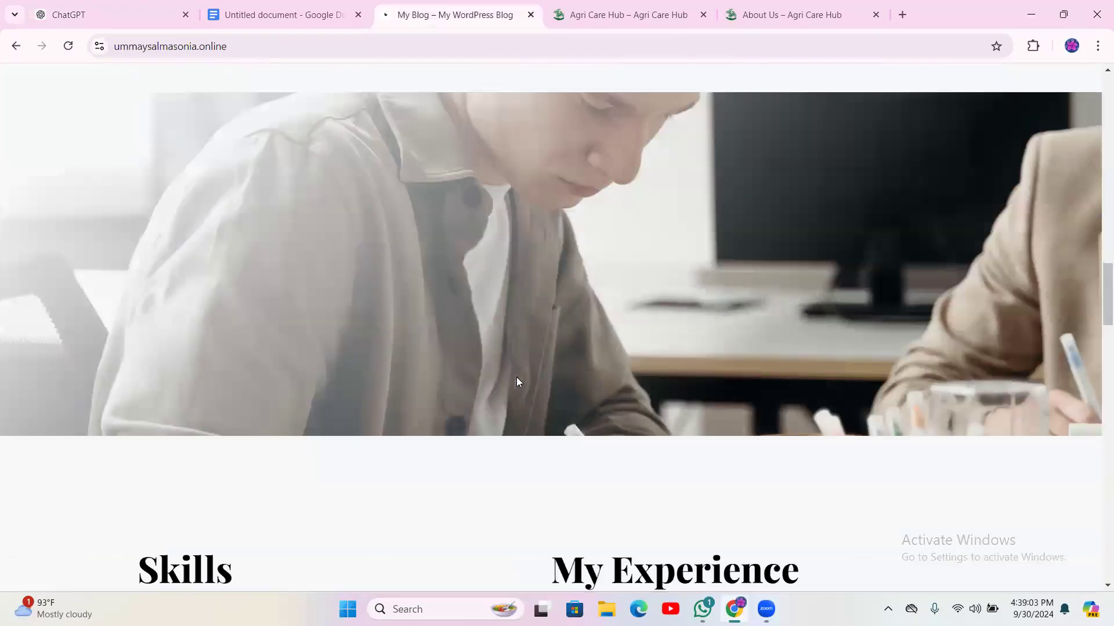
scroll(517, 391, "up", 5)
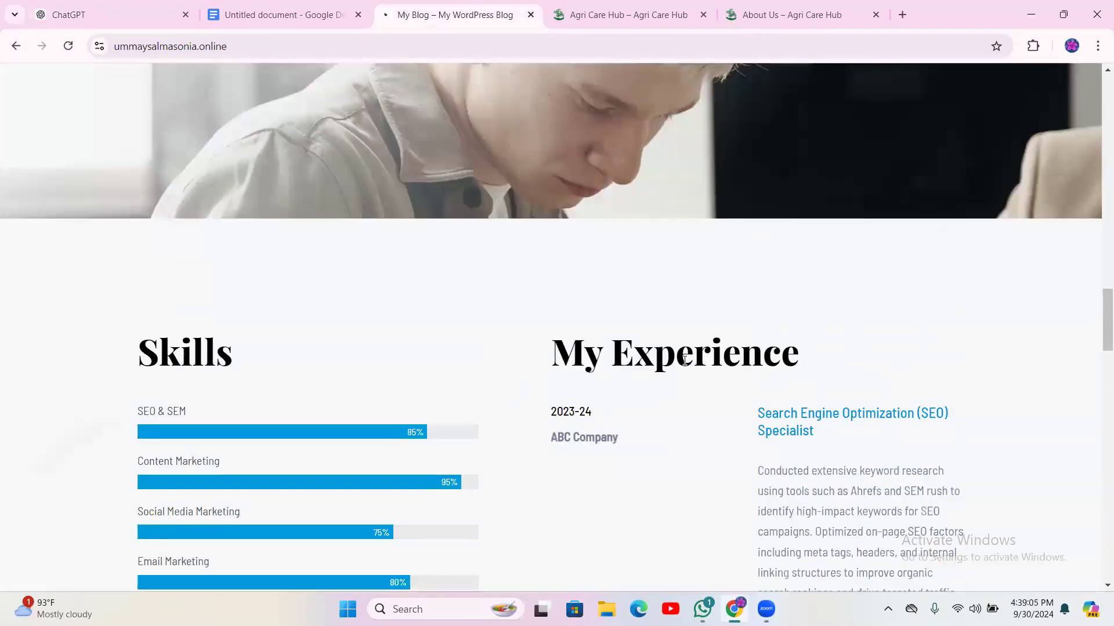
scroll(685, 361, "down", 5)
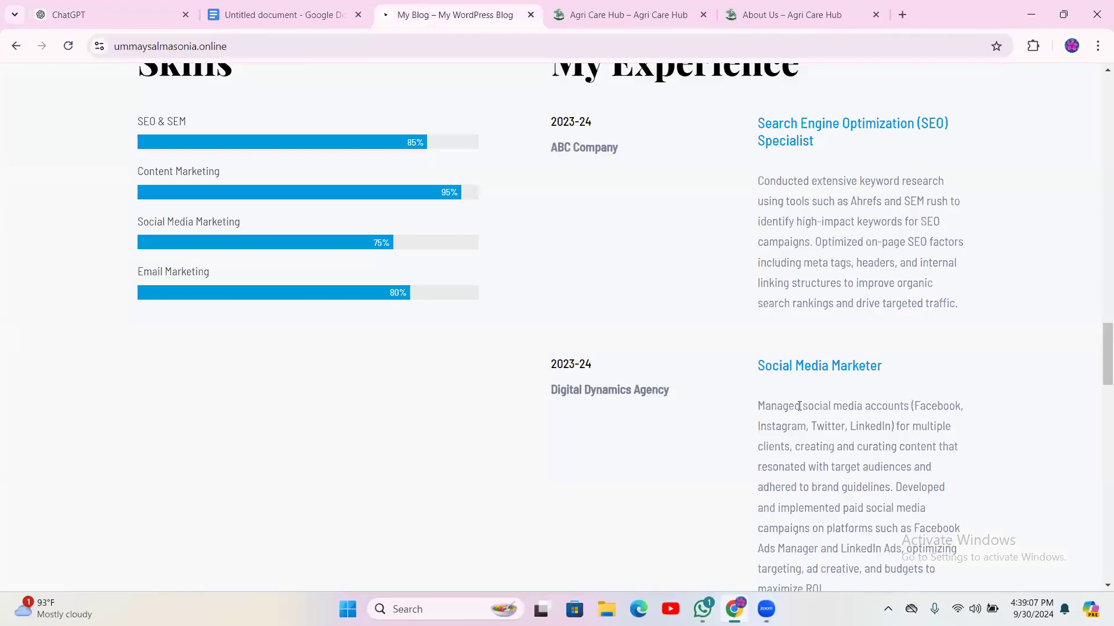
scroll(799, 406, "down", 6)
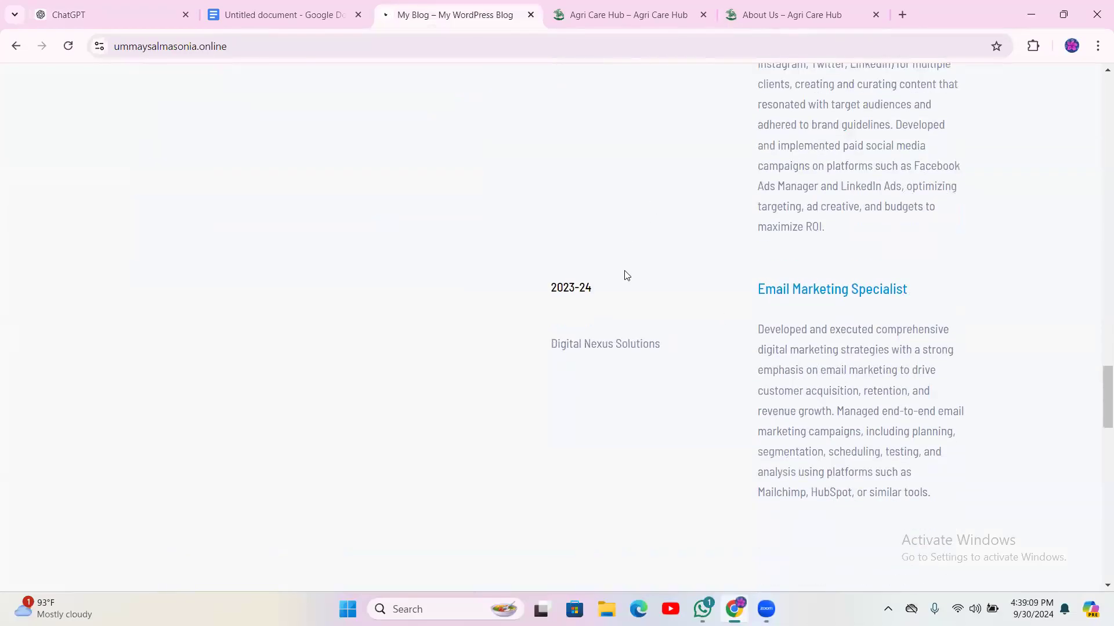
scroll(624, 281, "down", 20)
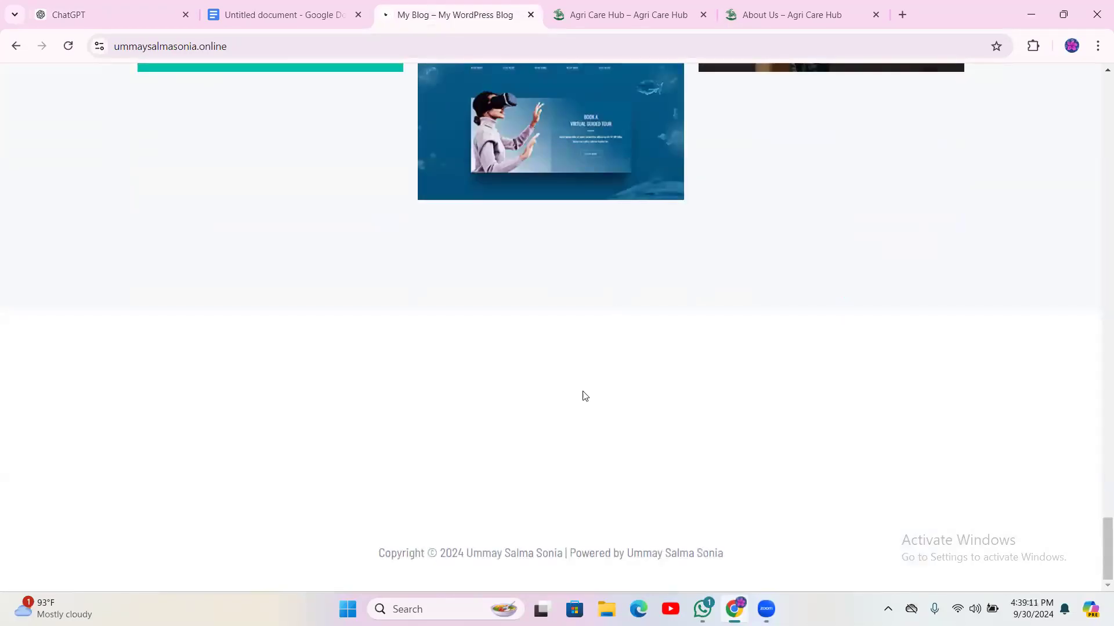
scroll(584, 395, "up", 20)
scroll(507, 360, "up", 15)
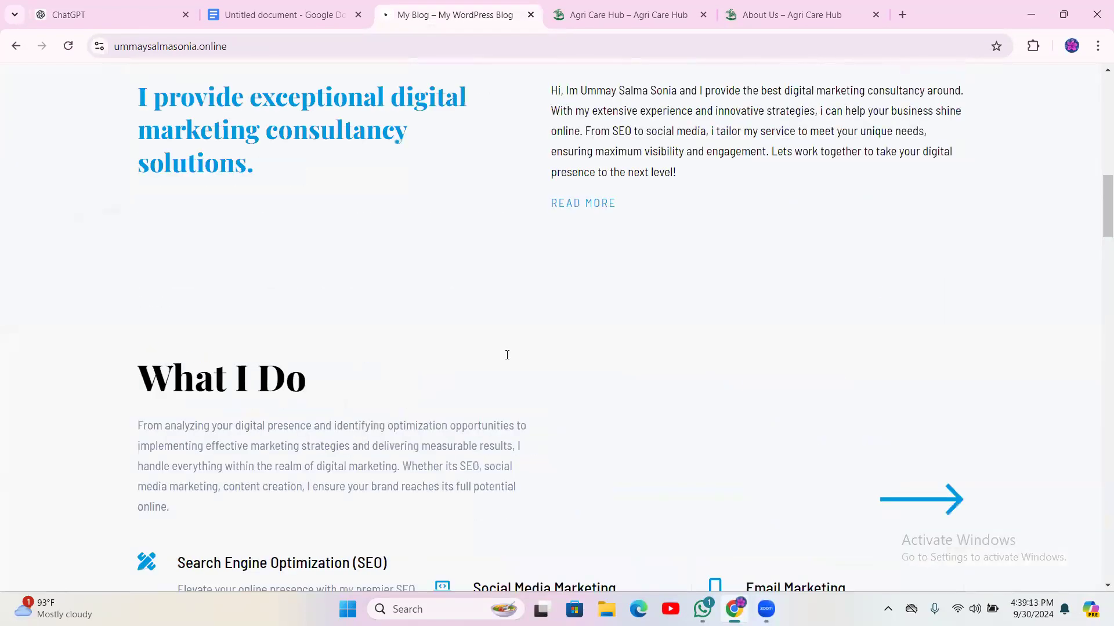
scroll(502, 361, "down", 8)
scroll(480, 361, "up", 6)
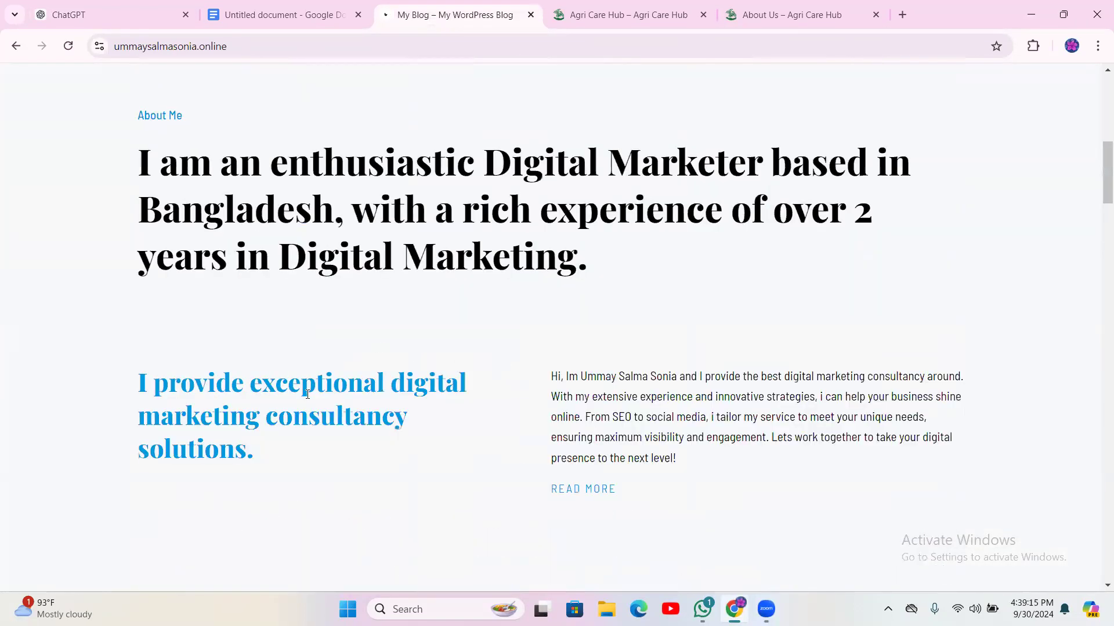
scroll(276, 372, "down", 6)
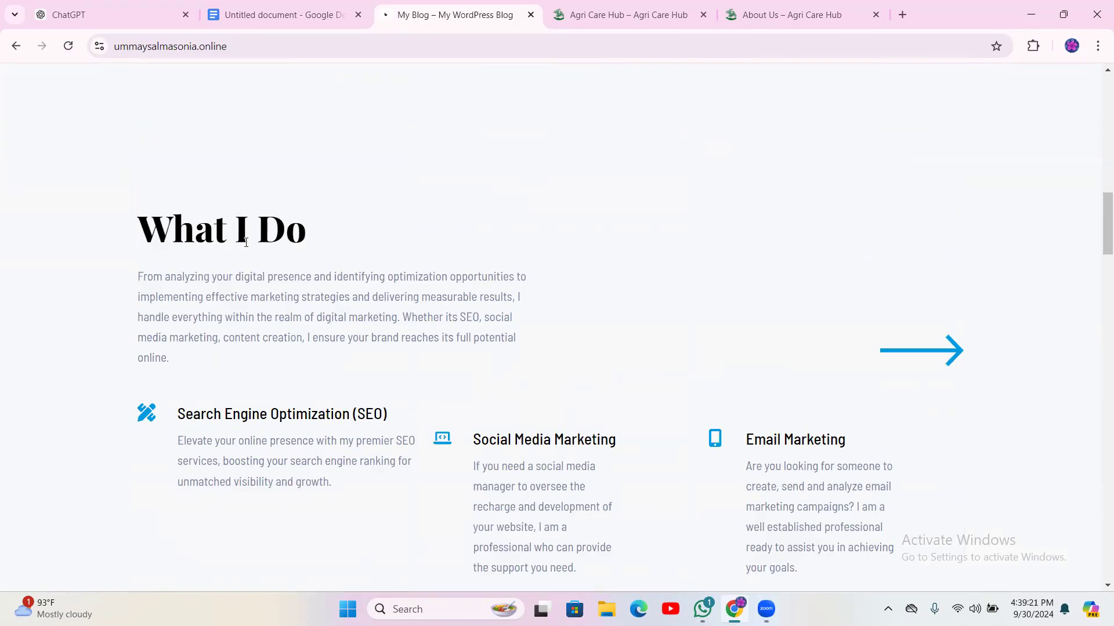
- Recheck the "What I Do" prompt line in the document and the end of its answer in ChatGPT
left_click(246, 13)
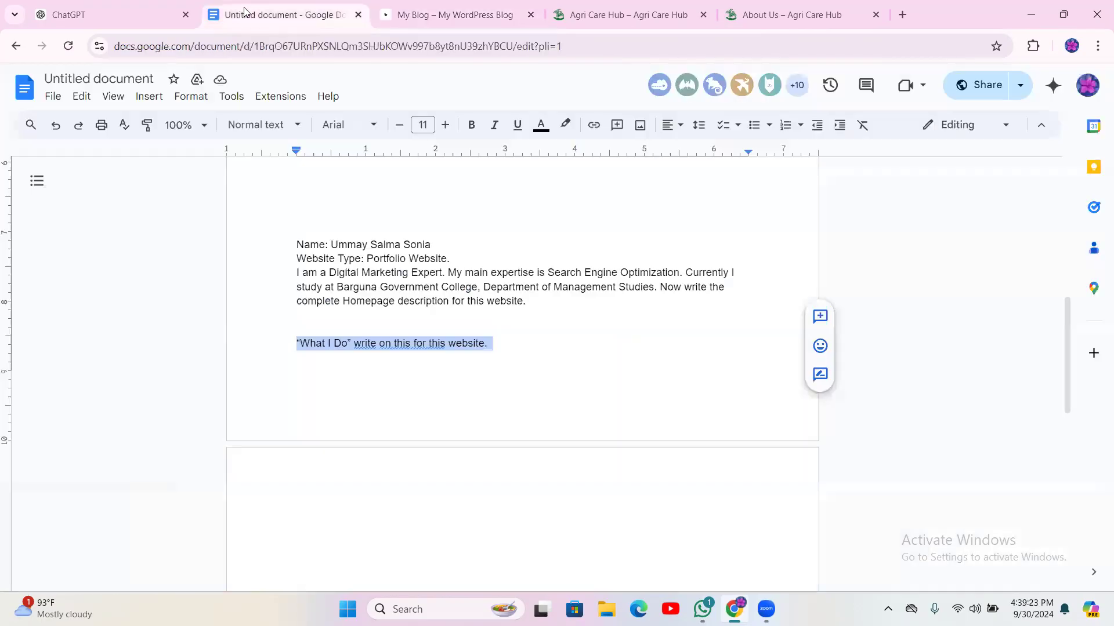
left_click(347, 345)
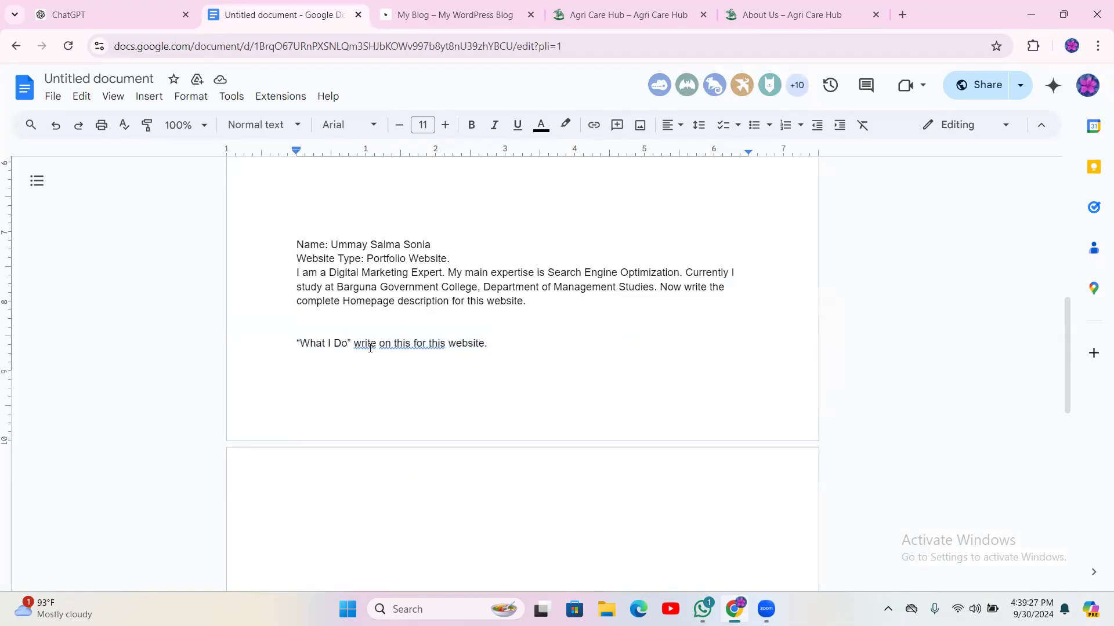
left_click(93, 7)
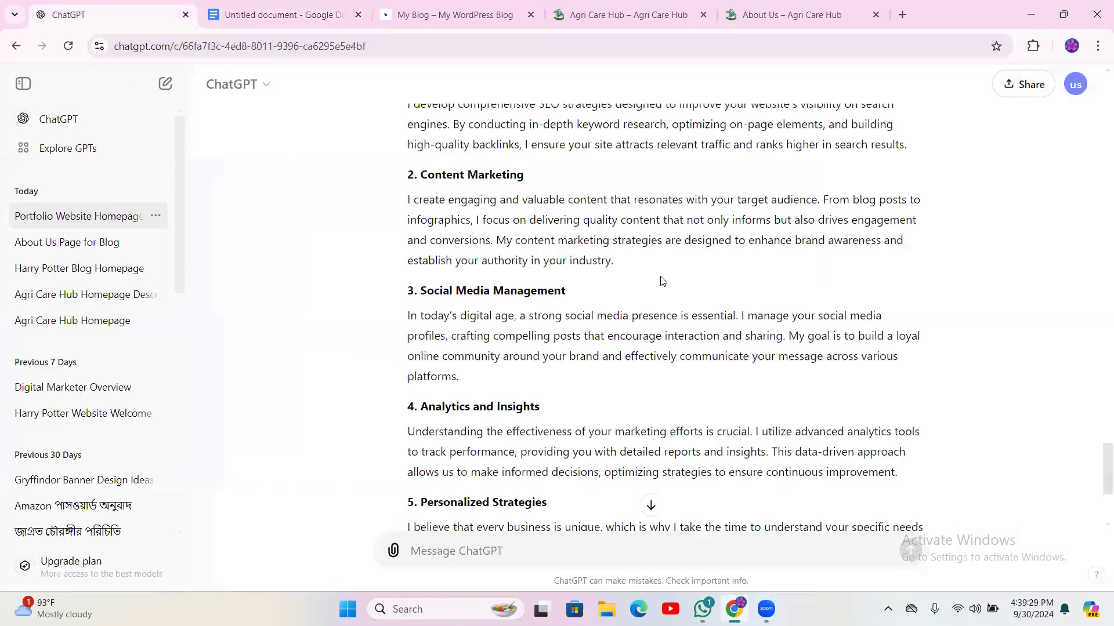
scroll(660, 335, "down", 3)
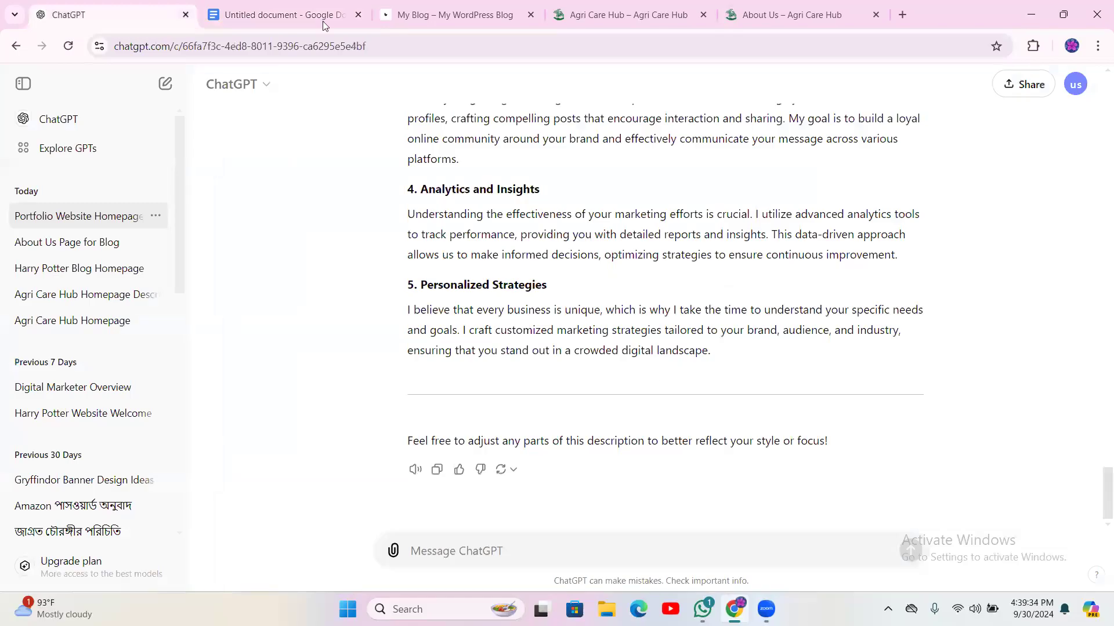
- View the Skills and My Experience sections on the portfolio website
left_click(450, 14)
scroll(377, 412, "down", 12)
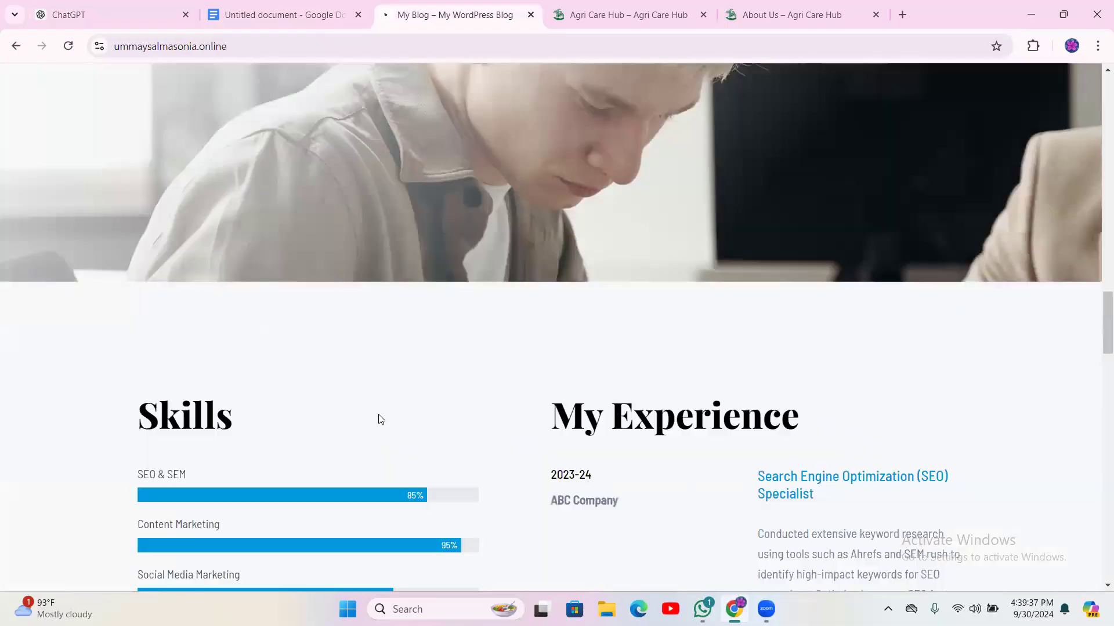
scroll(379, 419, "down", 3)
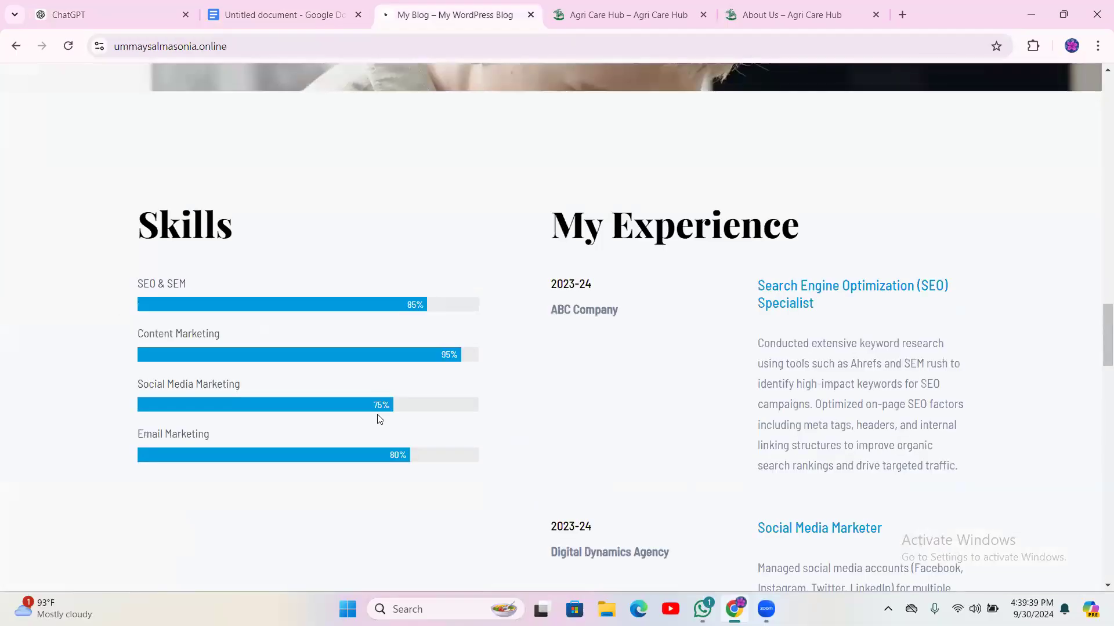